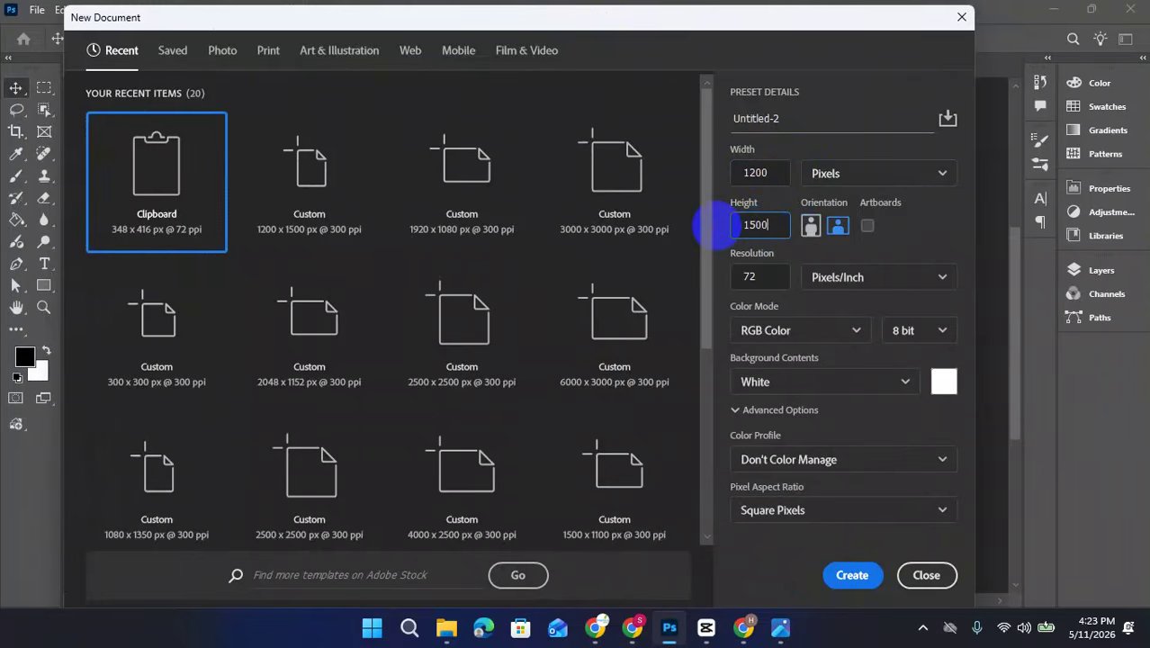
# - Create a new white RGB document 1200 by 1500 pixels at 72 pixels per inch
pyautogui.click(761, 172)
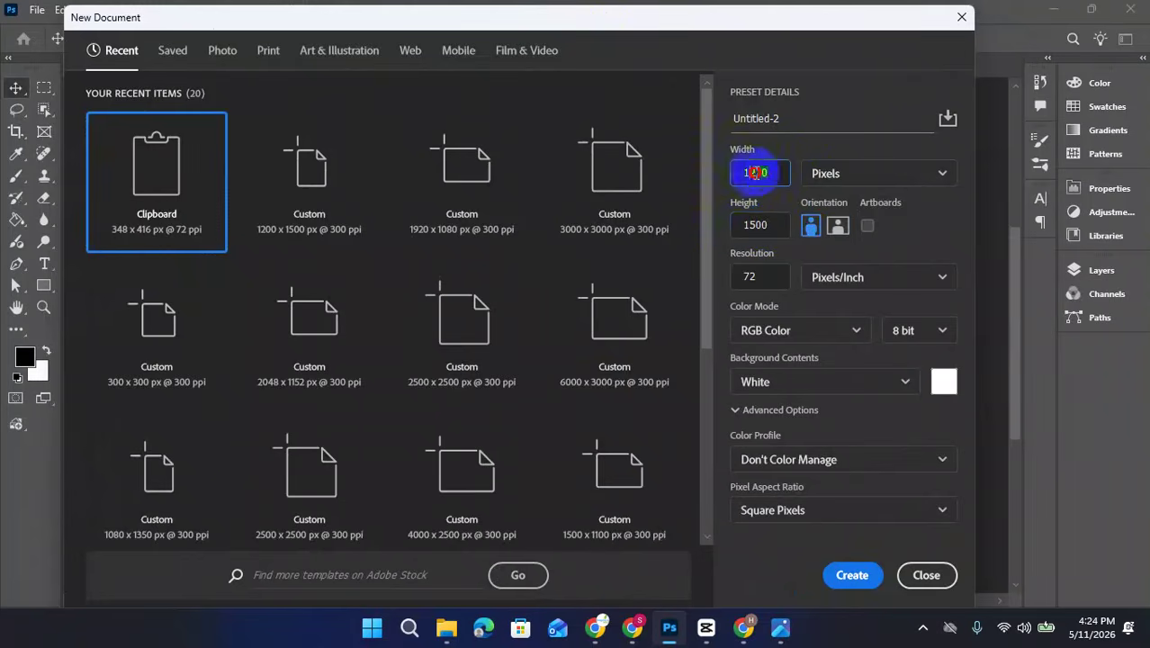
pyautogui.click(776, 172)
pyautogui.moveTo(775, 172); pyautogui.dragTo(737, 171)
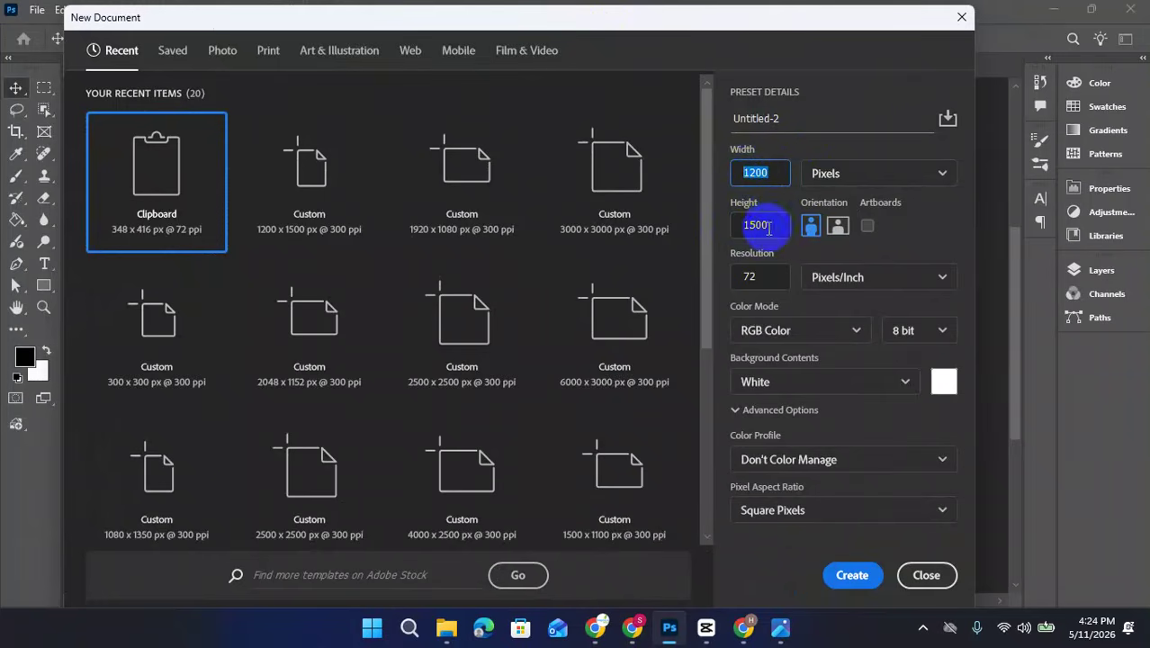
pyautogui.click(761, 278)
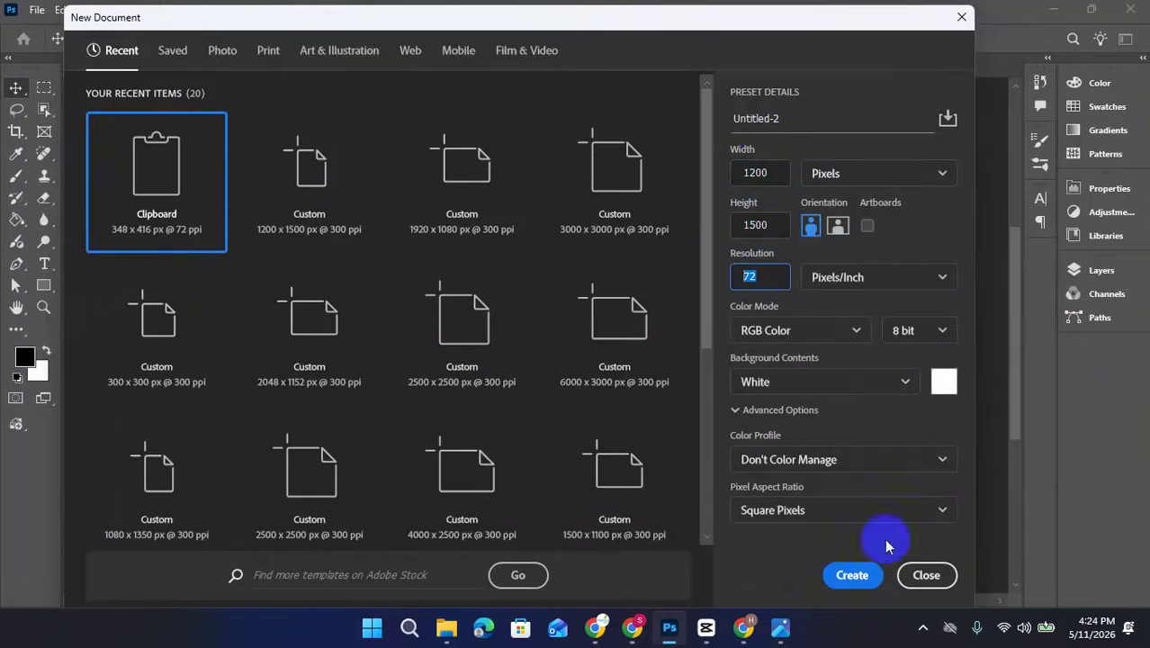
pyautogui.click(855, 576)
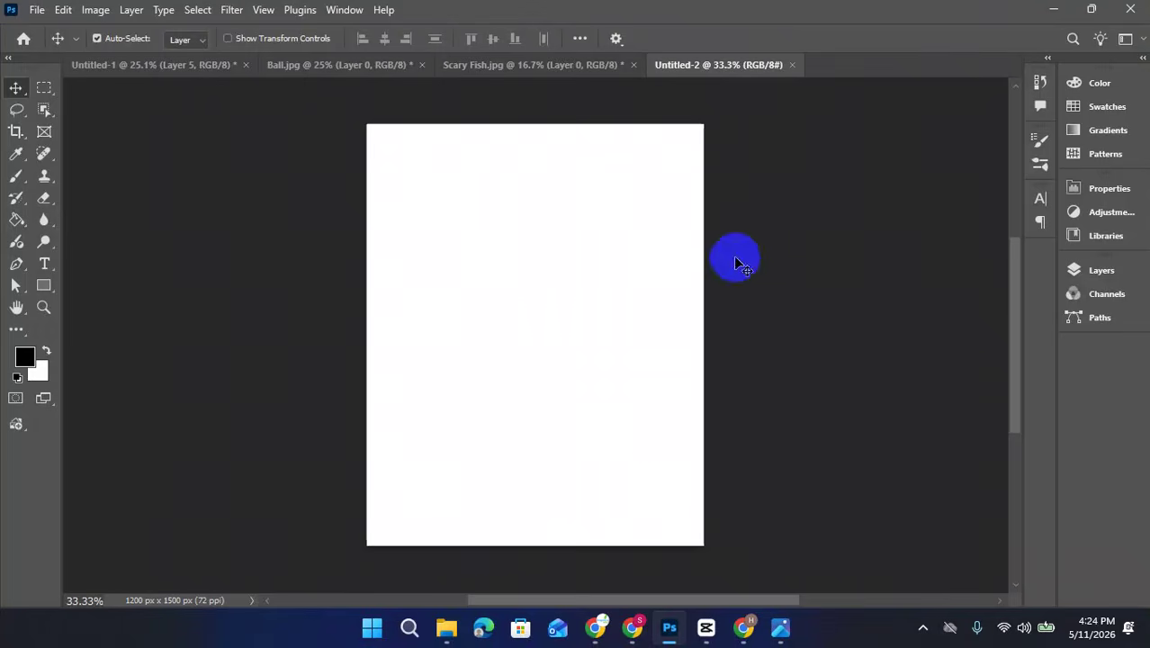
# - Switch to File Explorer and look over the images in the Resources folder
pyautogui.click(446, 627)
pyautogui.moveTo(301, 255); pyautogui.dragTo(350, 194)
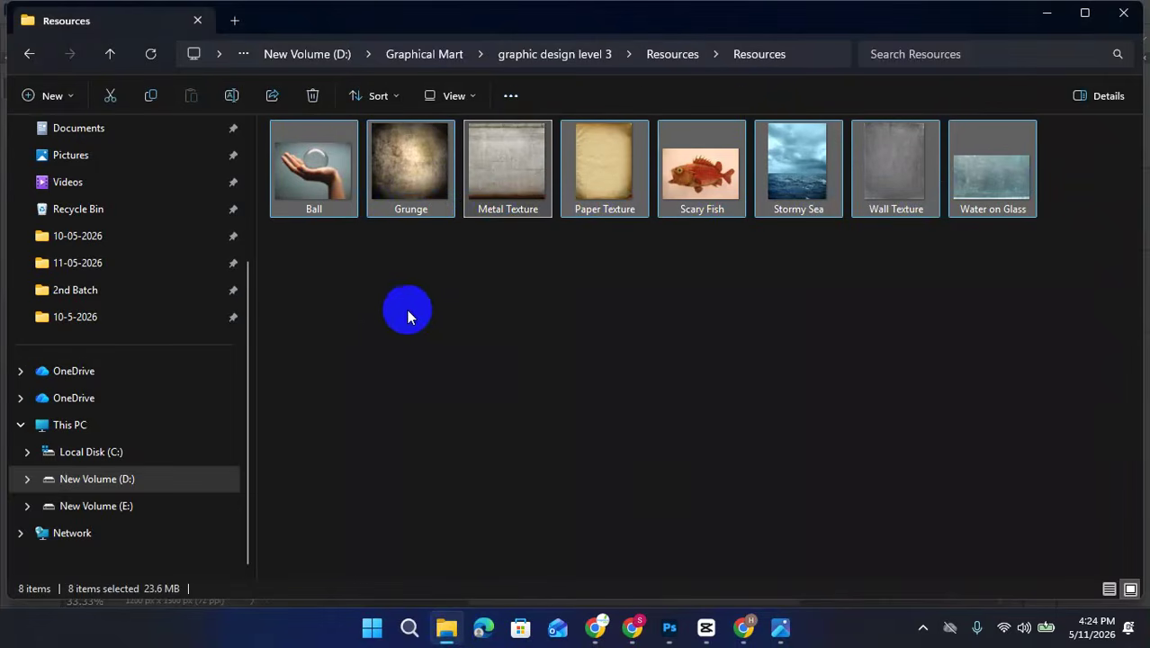
pyautogui.moveTo(300, 266); pyautogui.dragTo(1014, 213)
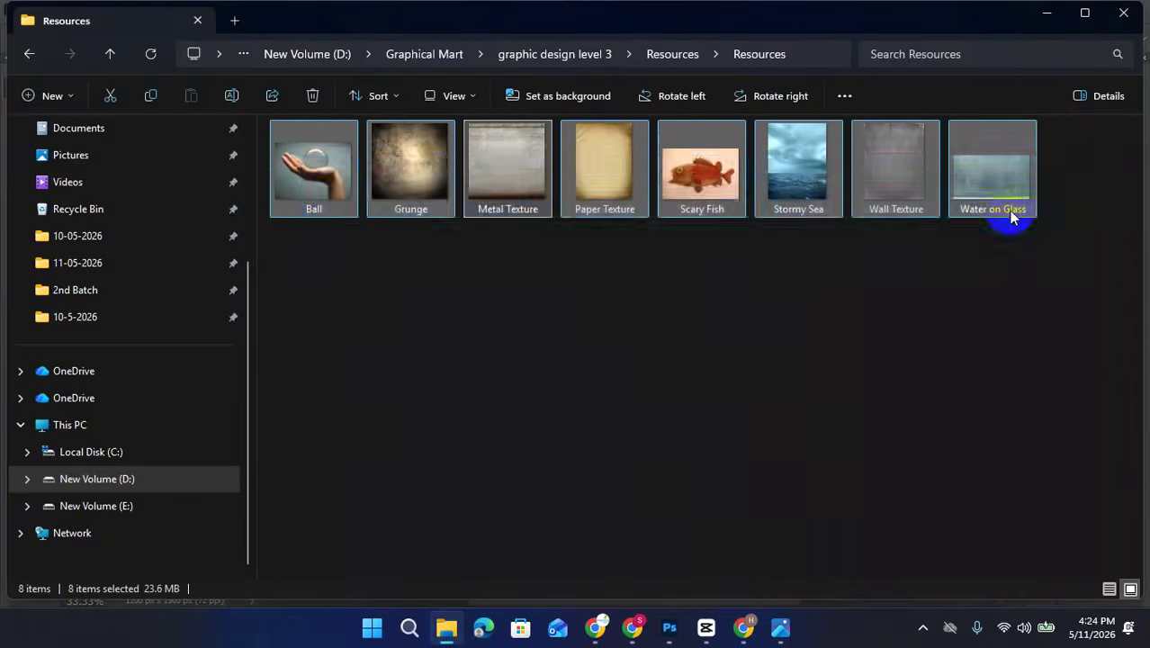
pyautogui.click(664, 302)
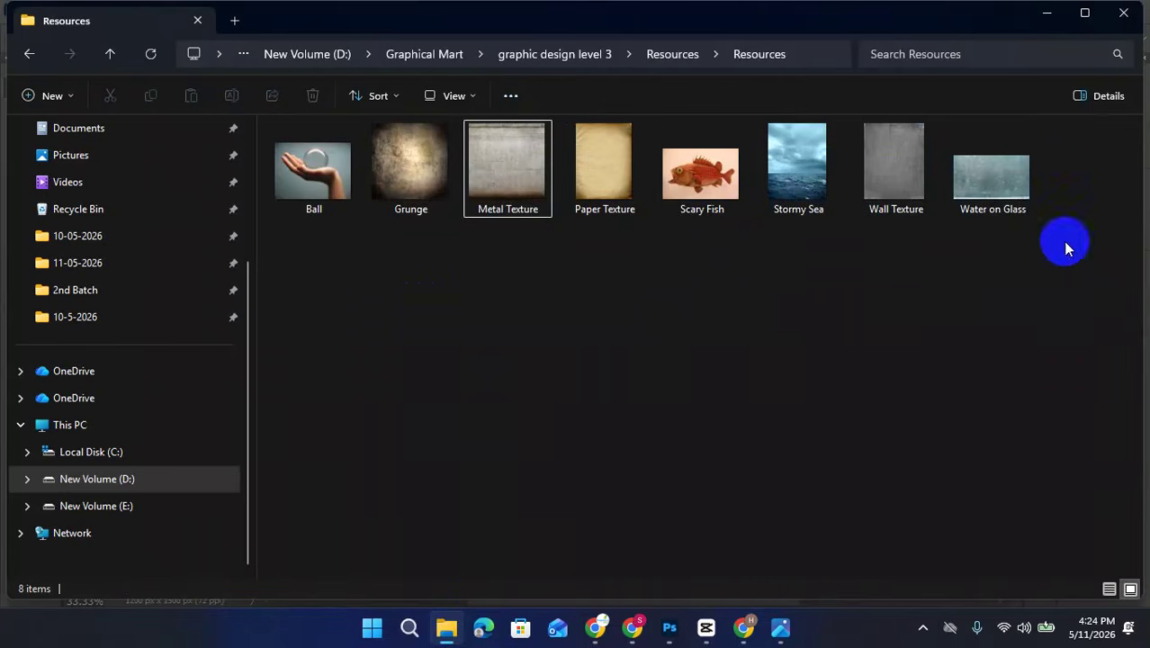
pyautogui.moveTo(1104, 167); pyautogui.dragTo(388, 312)
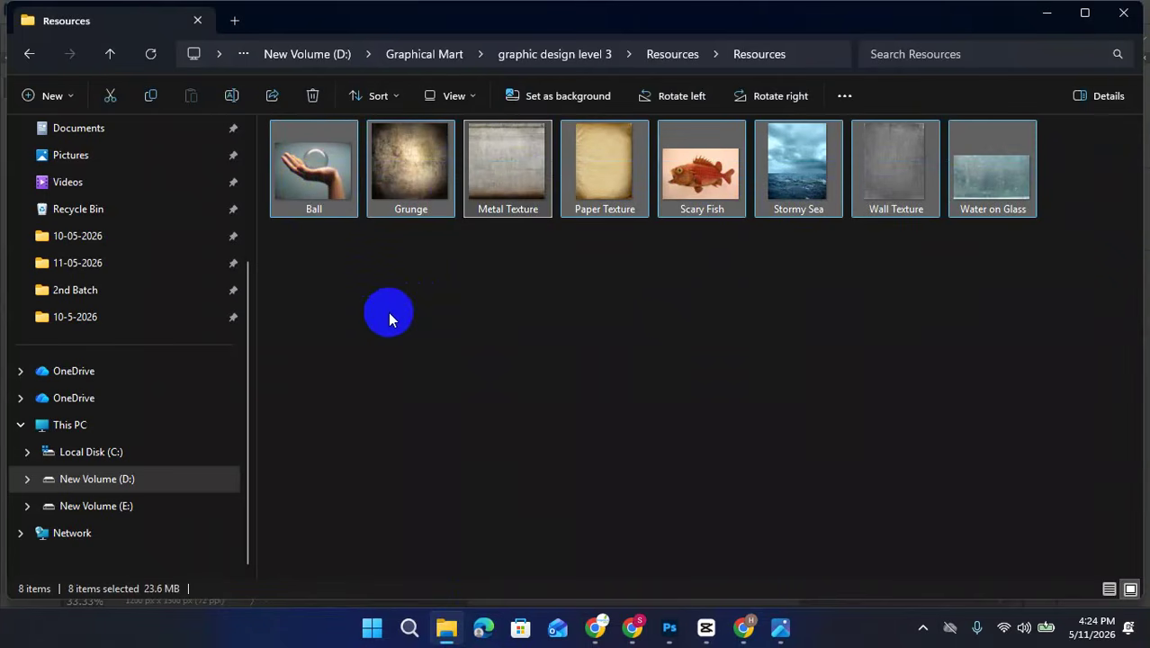
pyautogui.moveTo(319, 305); pyautogui.dragTo(1056, 175)
pyautogui.click(1056, 170)
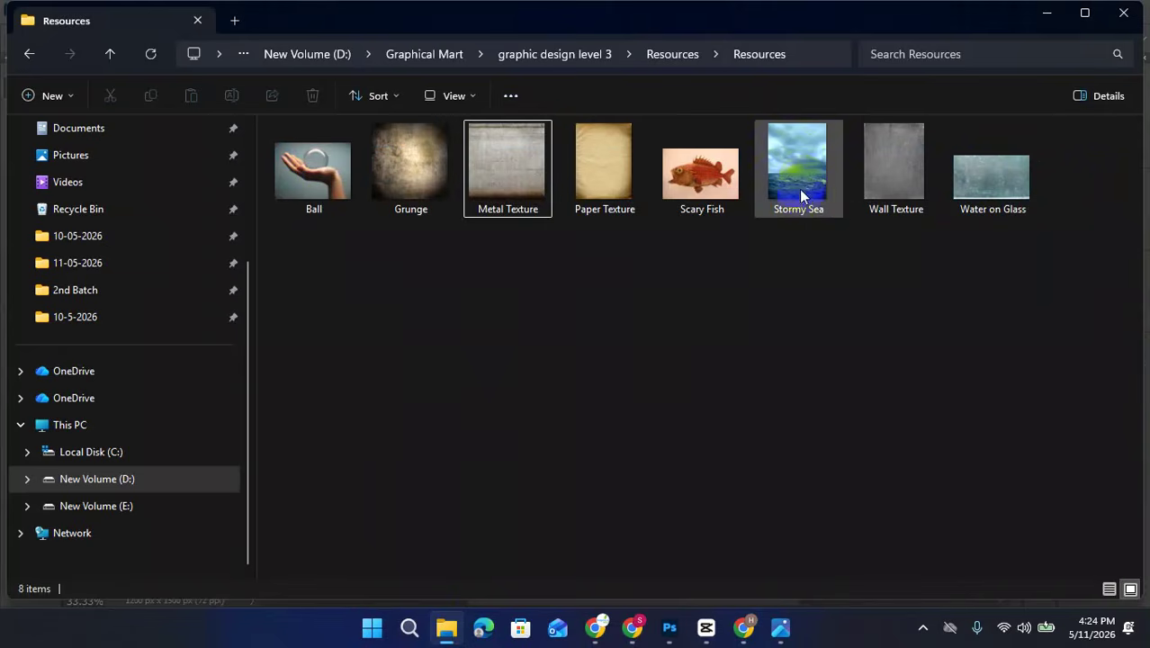
# - Place the Stormy Sea image in the new document, scaled to about 258% and moved up about 42 px to cover the canvas
pyautogui.moveTo(800, 171); pyautogui.dragTo(591, 402)
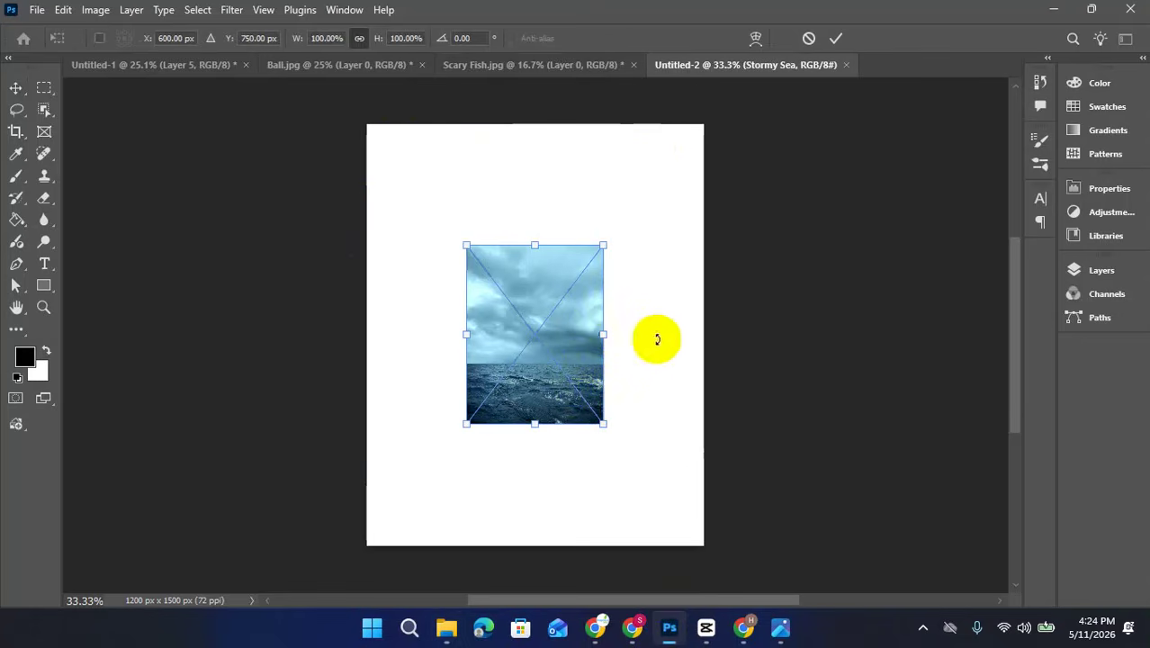
pyautogui.moveTo(603, 335); pyautogui.dragTo(712, 342)
pyautogui.moveTo(587, 387); pyautogui.dragTo(582, 382)
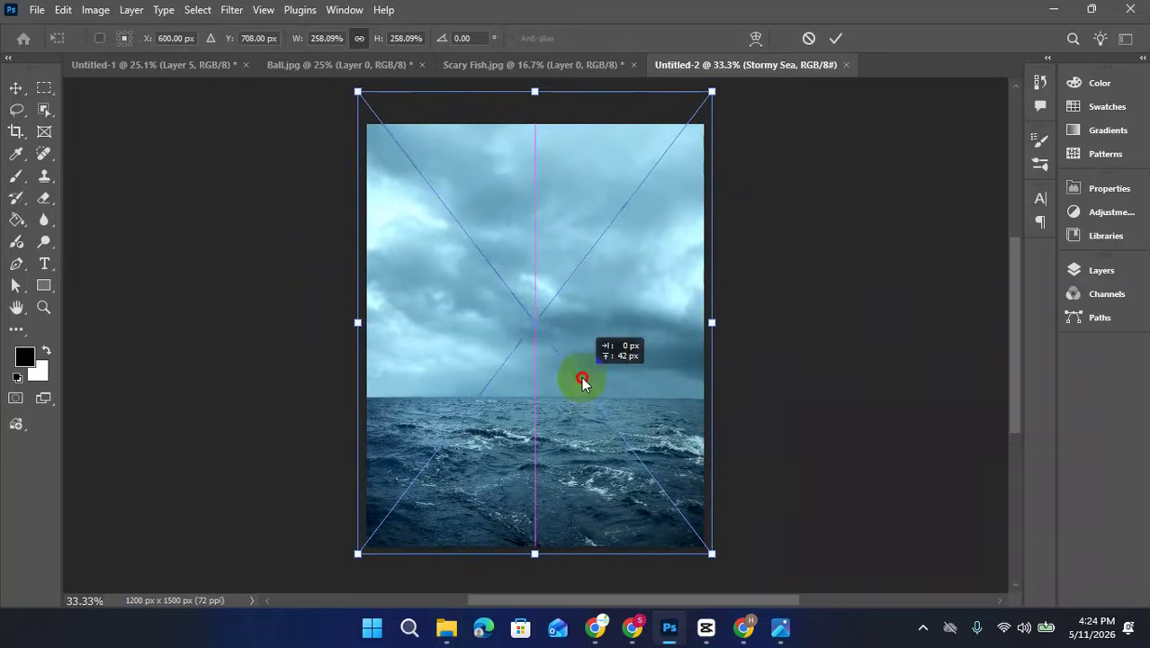
pyautogui.click(836, 38)
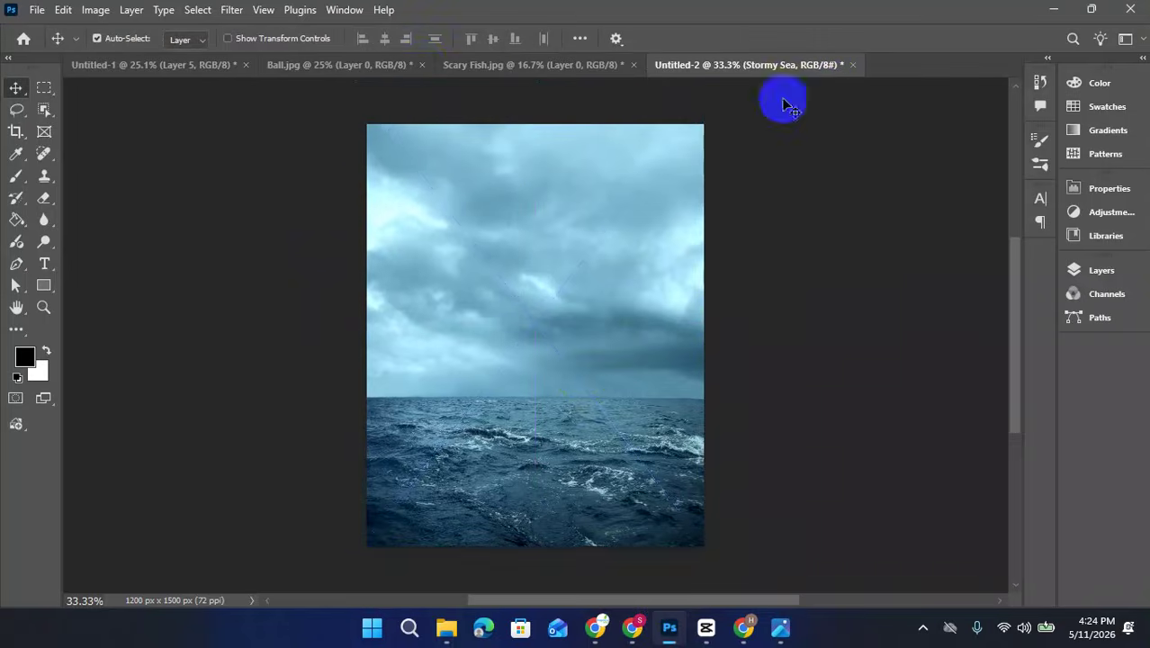
# - Close the Ball.jpg and Scary Fish.jpg documents without saving their changes
pyautogui.click(421, 64)
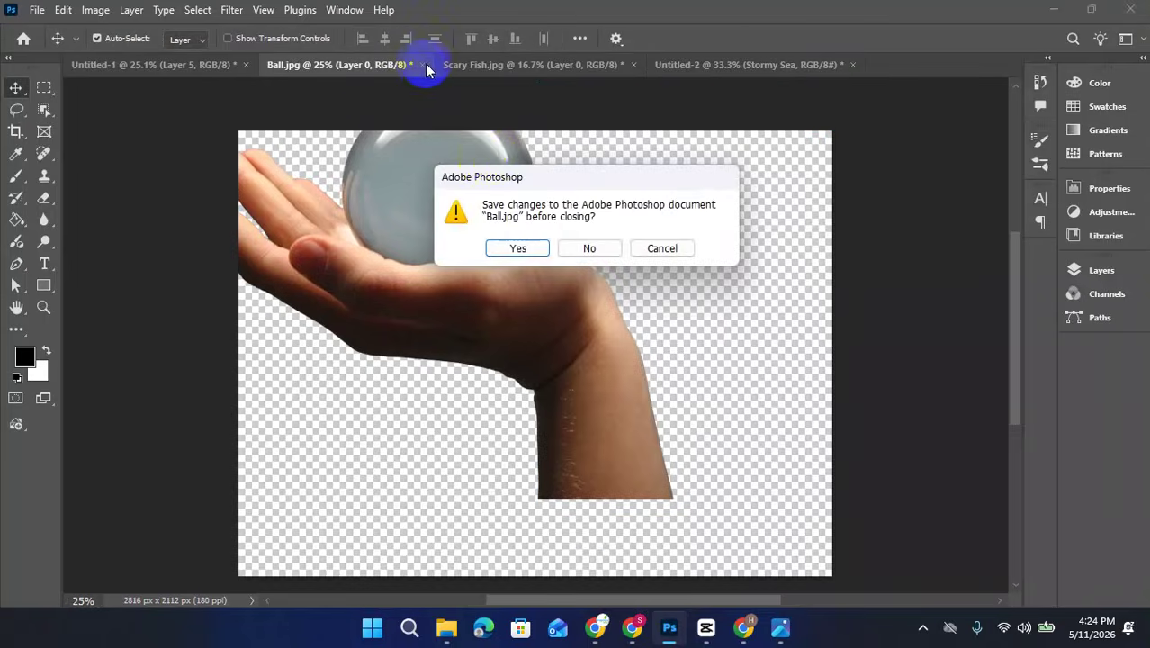
pyautogui.click(590, 249)
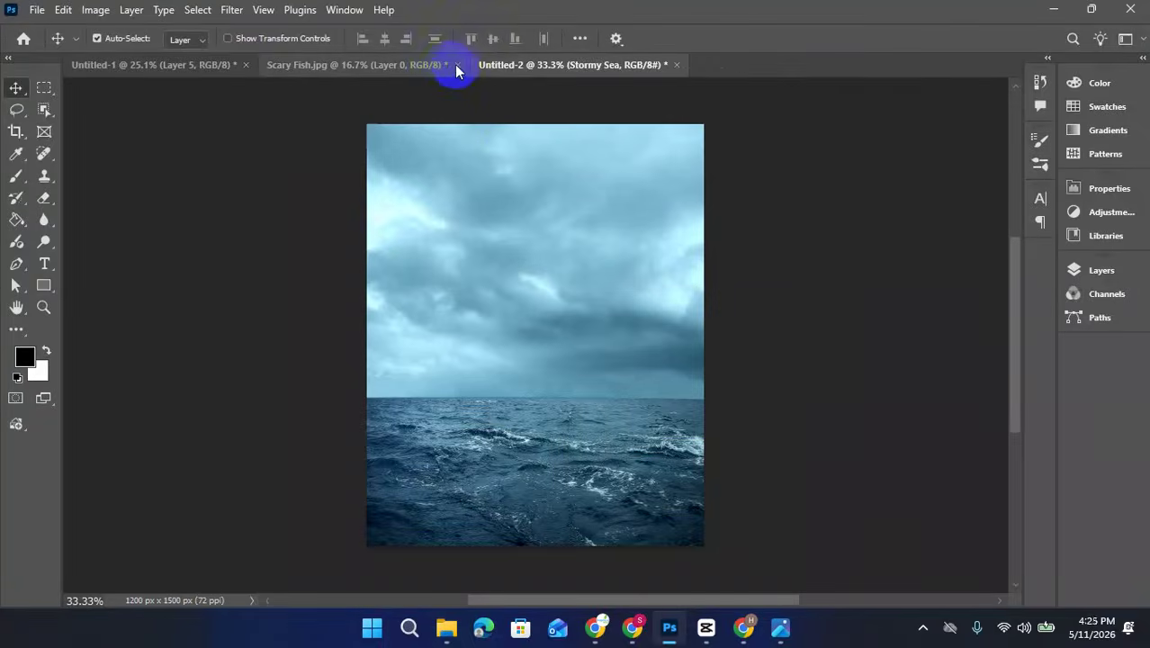
pyautogui.click(458, 65)
pyautogui.click(587, 248)
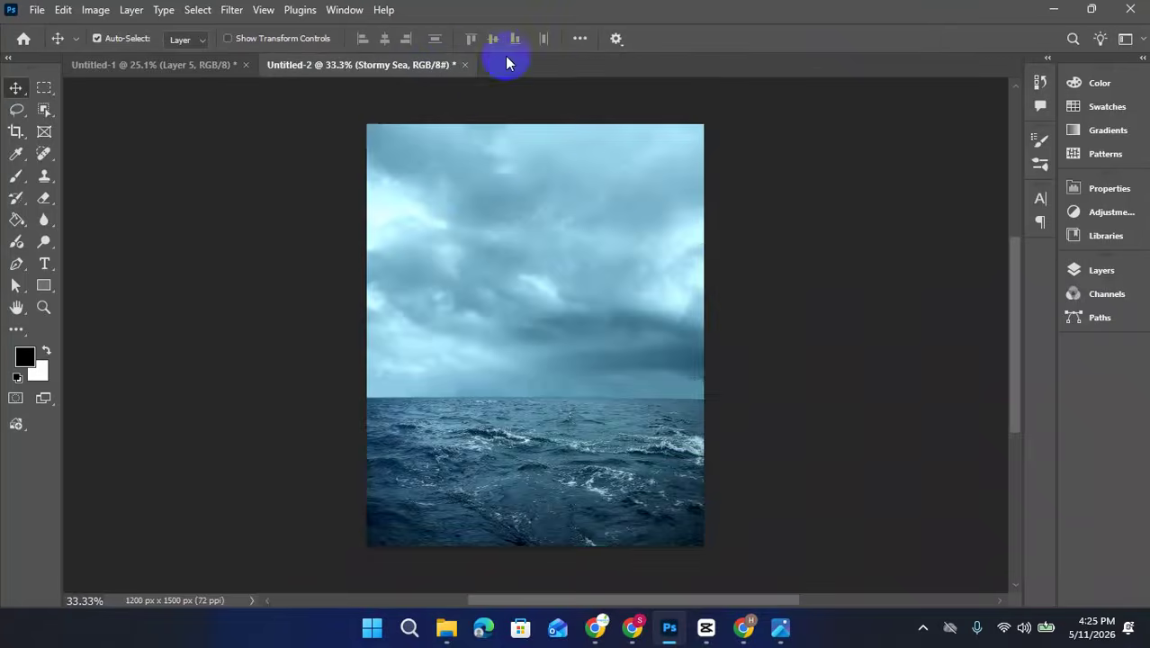
# - Open the Ball image from the Resources folder as a separate document and show its layers
pyautogui.click(442, 633)
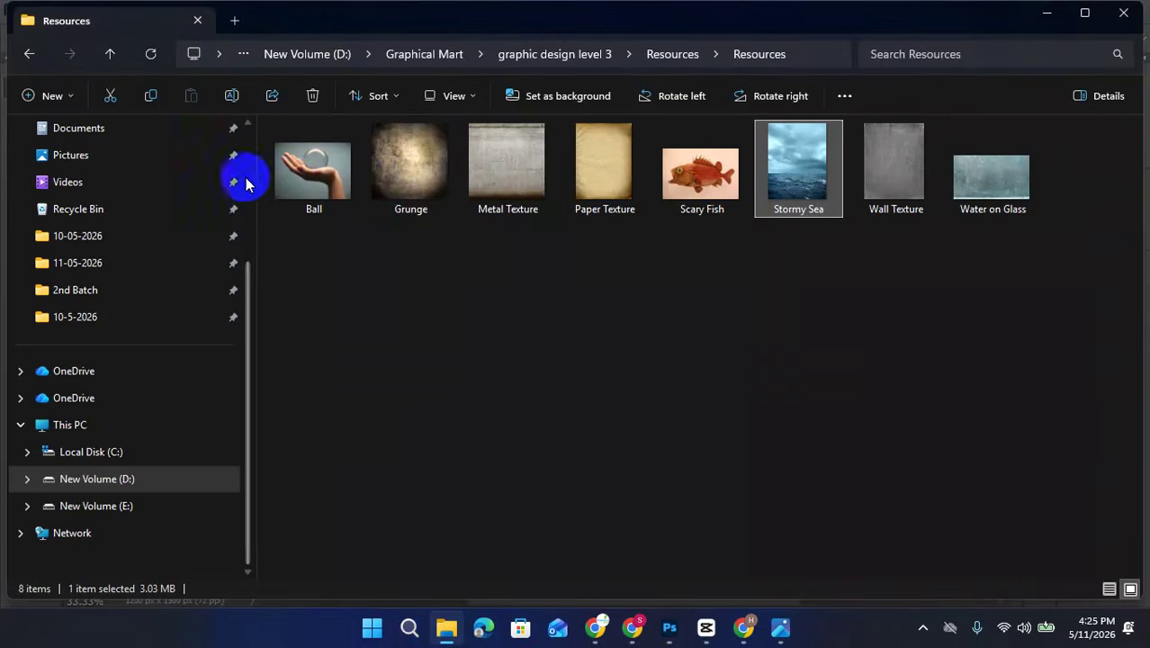
pyautogui.moveTo(275, 162); pyautogui.dragTo(545, 65)
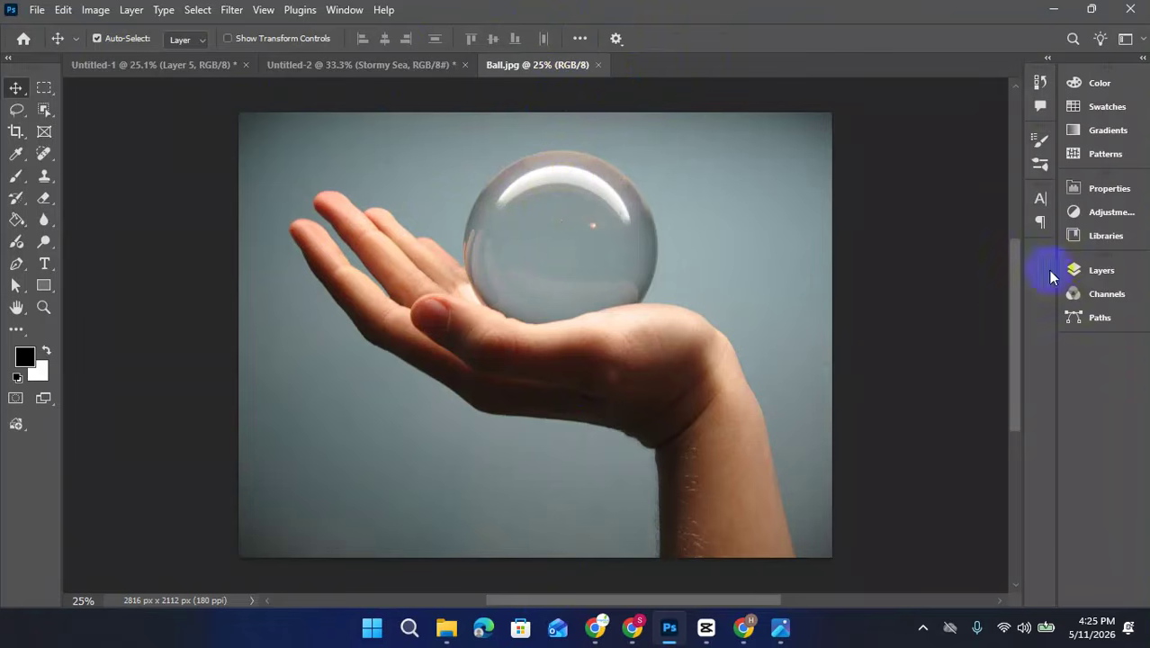
pyautogui.click(1101, 274)
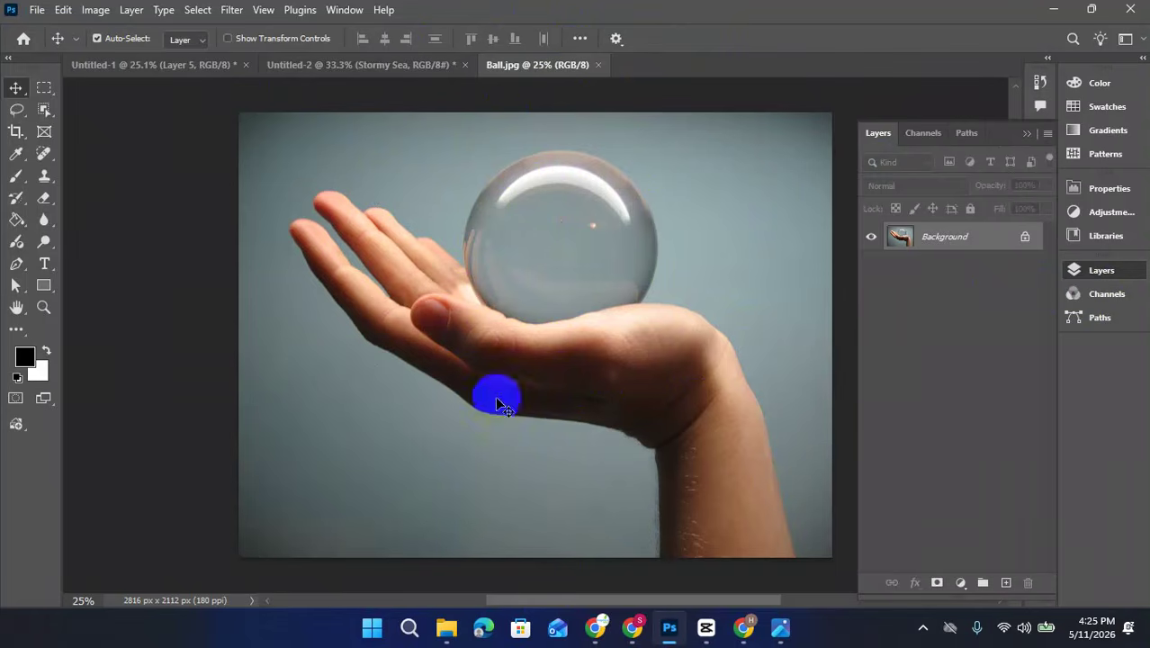
# - Select the hand and glass ball with Select Subject and convert the selection into a work path
pyautogui.click(195, 10)
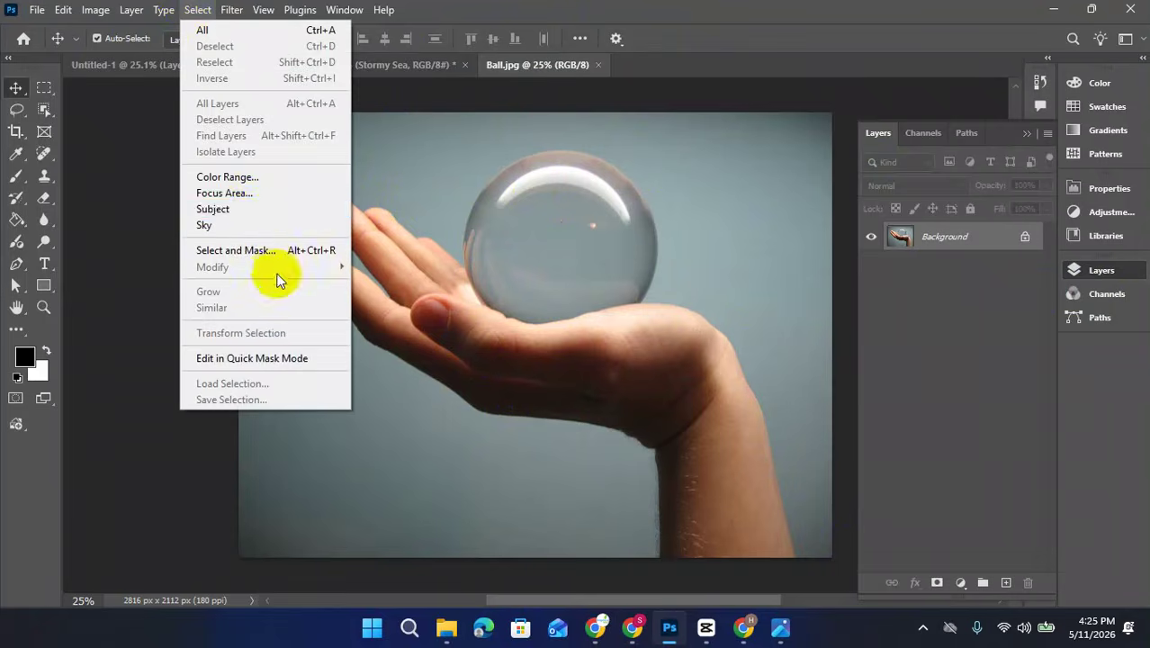
pyautogui.click(255, 209)
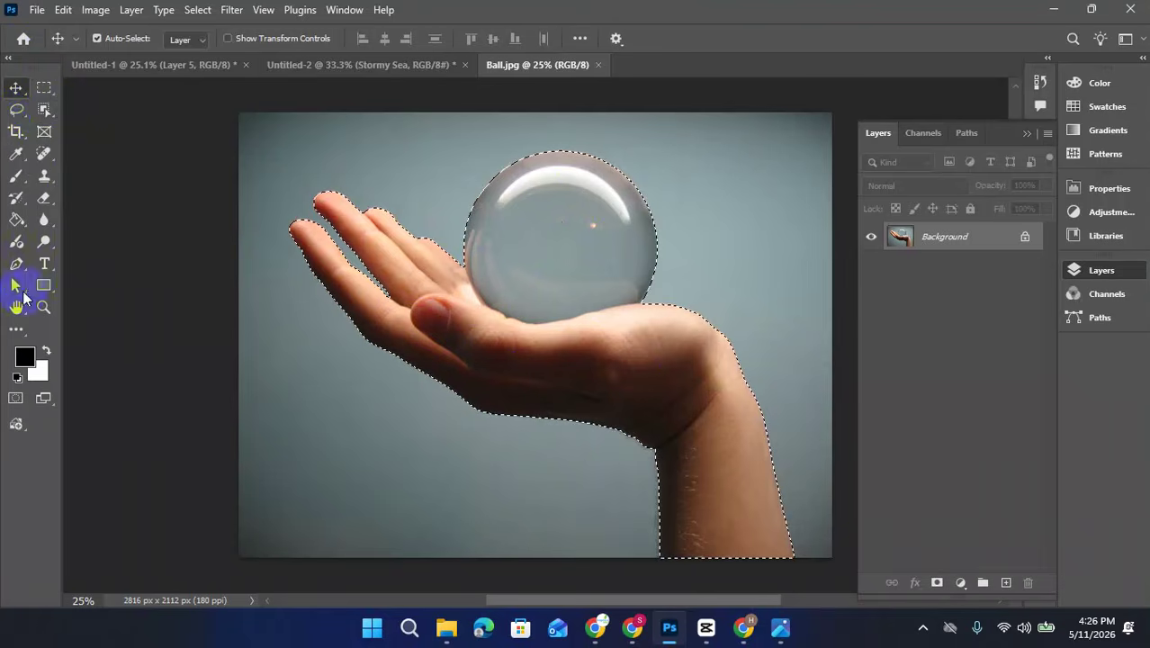
pyautogui.click(16, 108)
pyautogui.rightClick(521, 253)
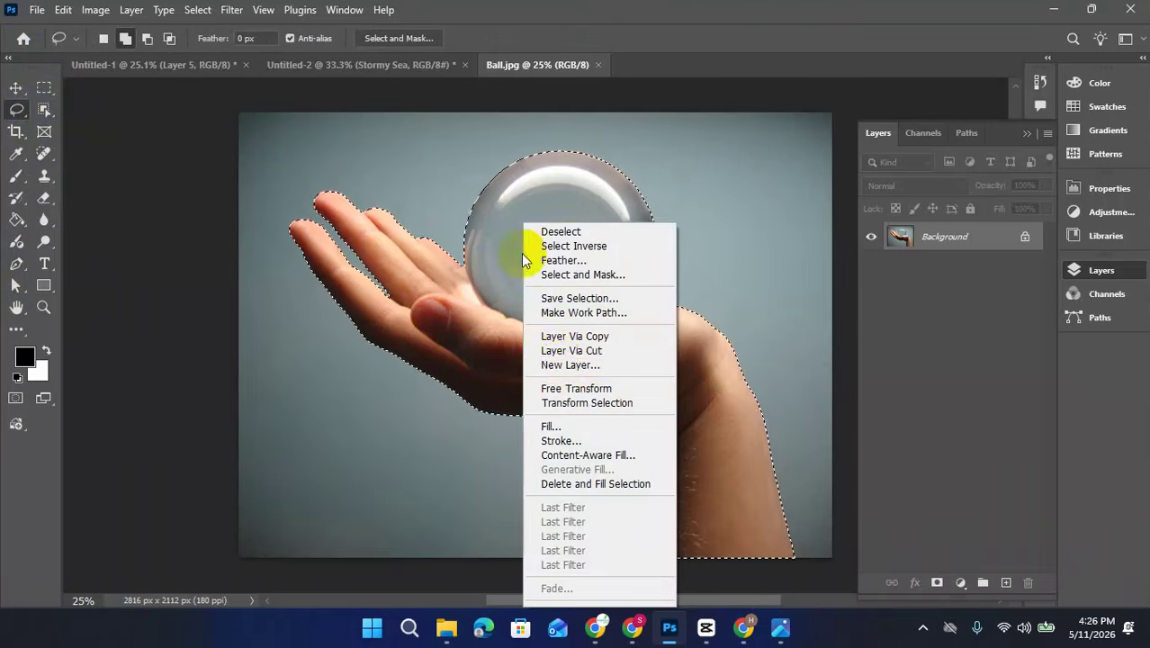
pyautogui.click(584, 315)
pyautogui.click(739, 337)
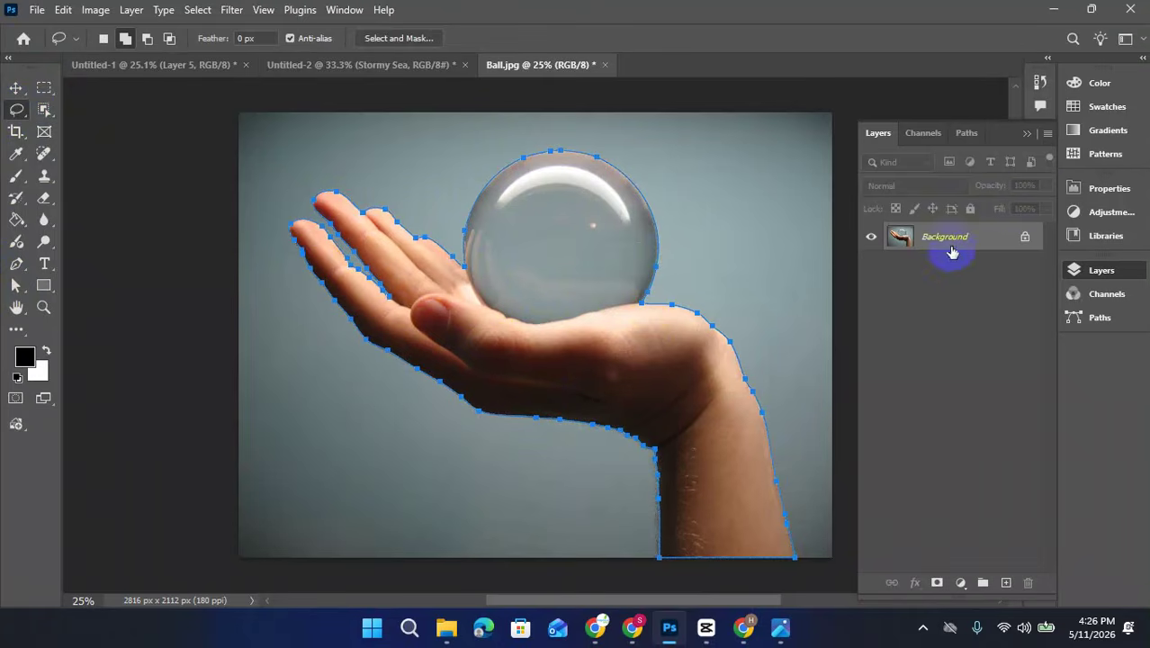
# - Inspect the work path, try loading it as a selection, and undo that conversion
pyautogui.click(963, 133)
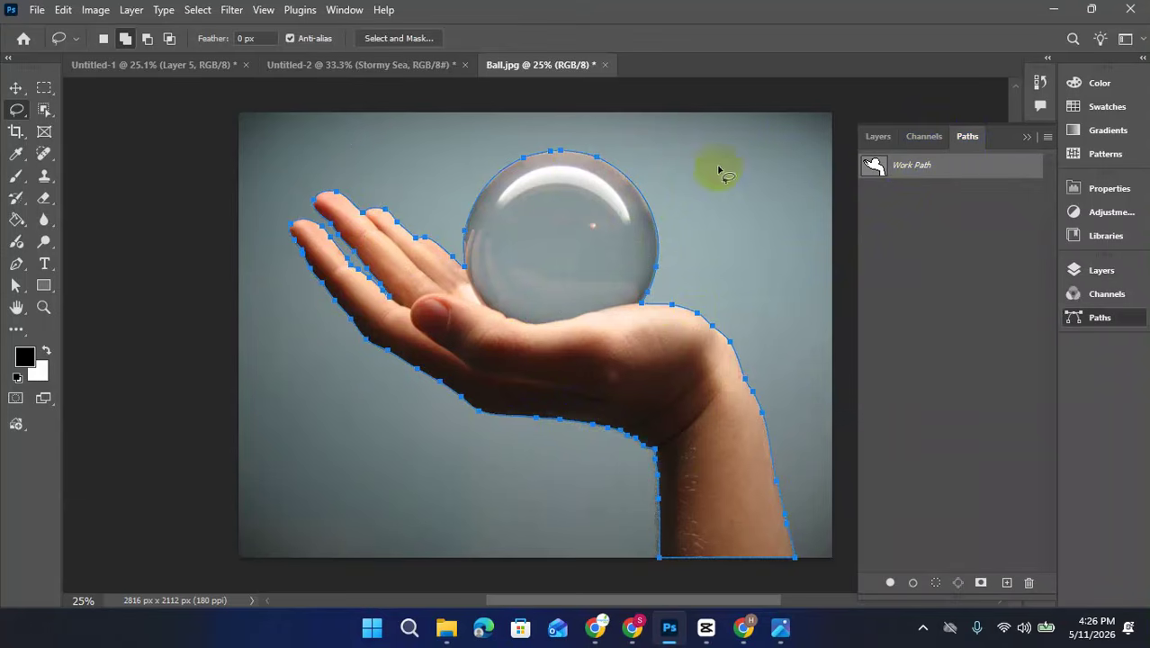
pyautogui.click(873, 135)
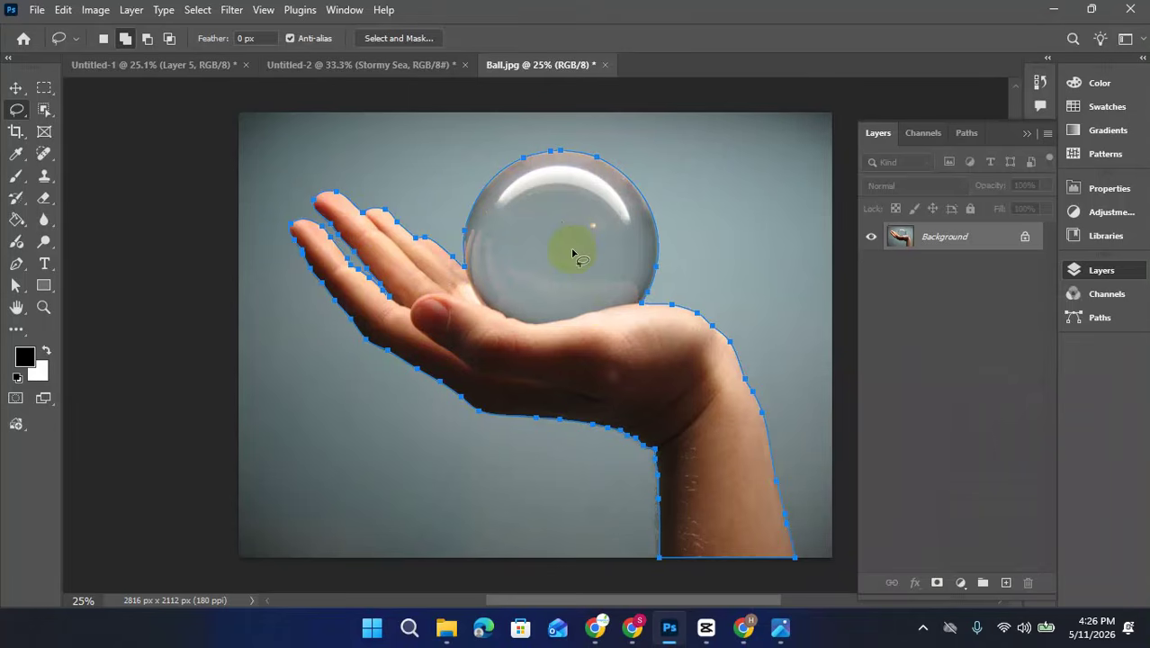
pyautogui.click(537, 194)
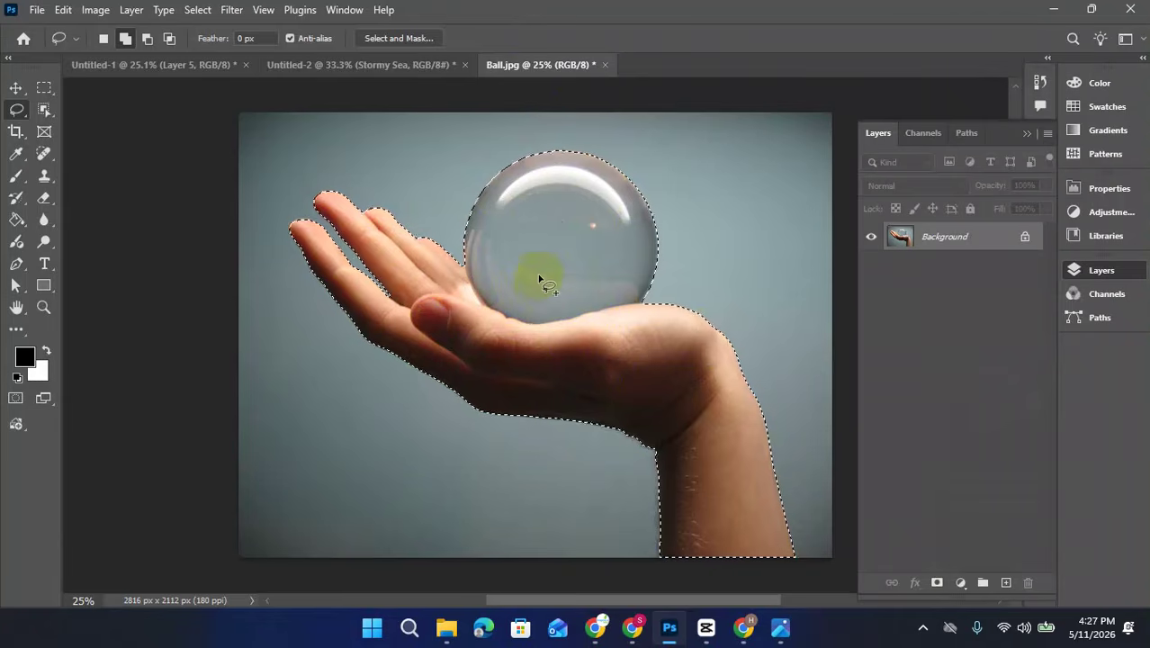
pyautogui.hotkey('ctrl', 'z')
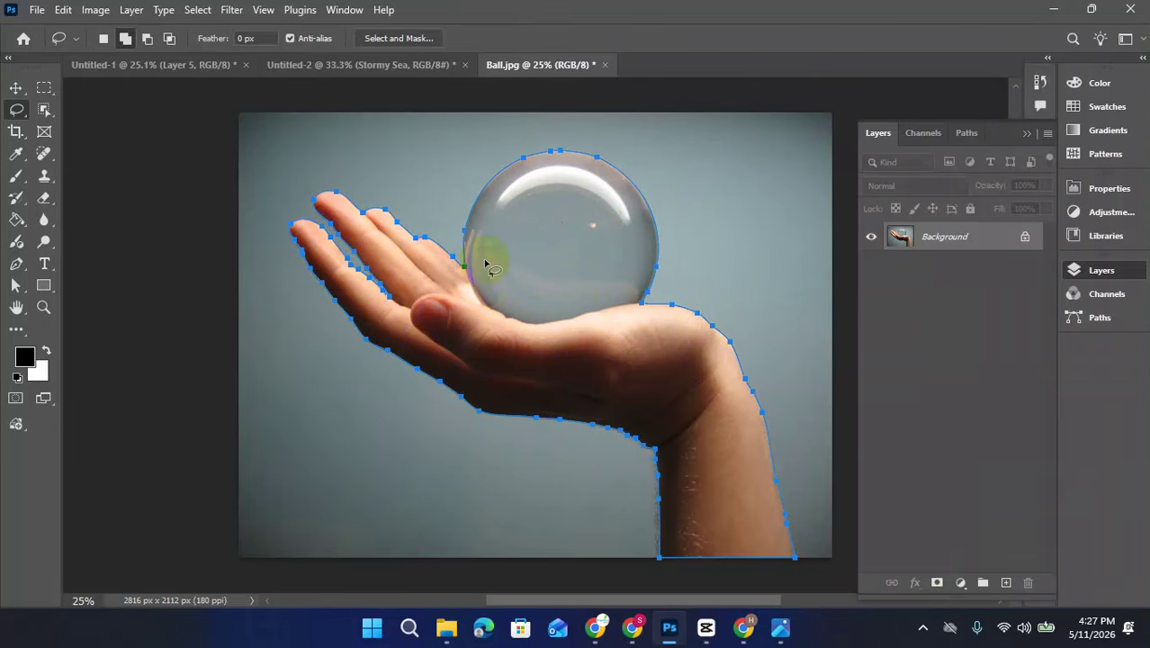
# - Make a new anti-aliased selection from the work path with a feather radius of 1 pixel
pyautogui.click(17, 266)
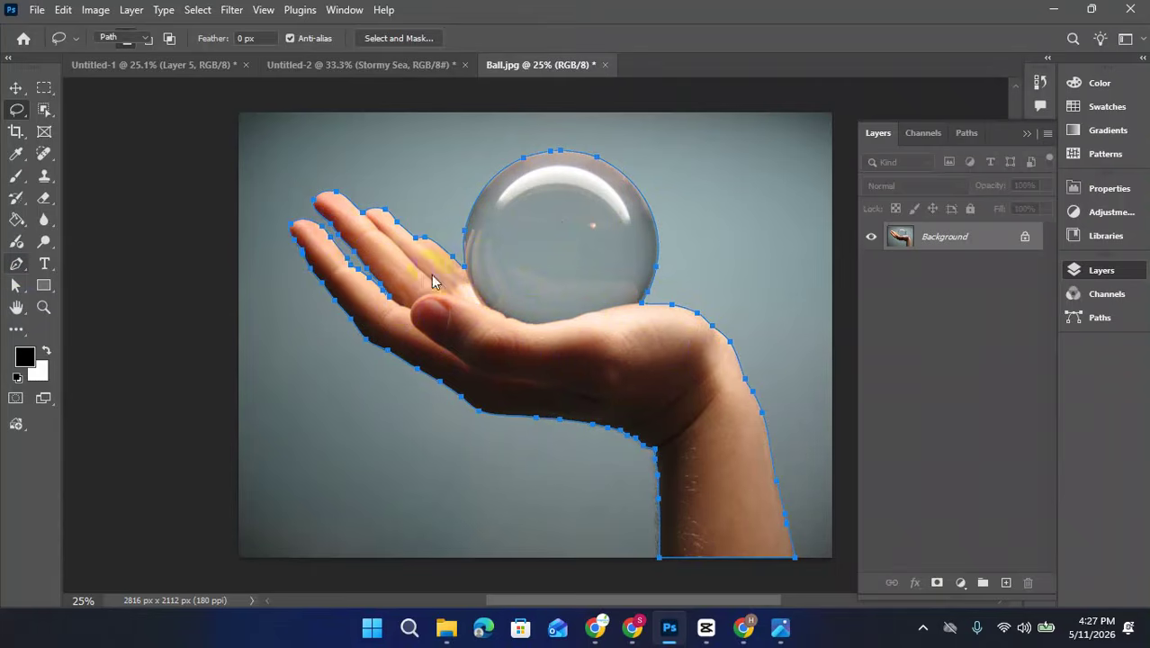
pyautogui.rightClick(423, 256)
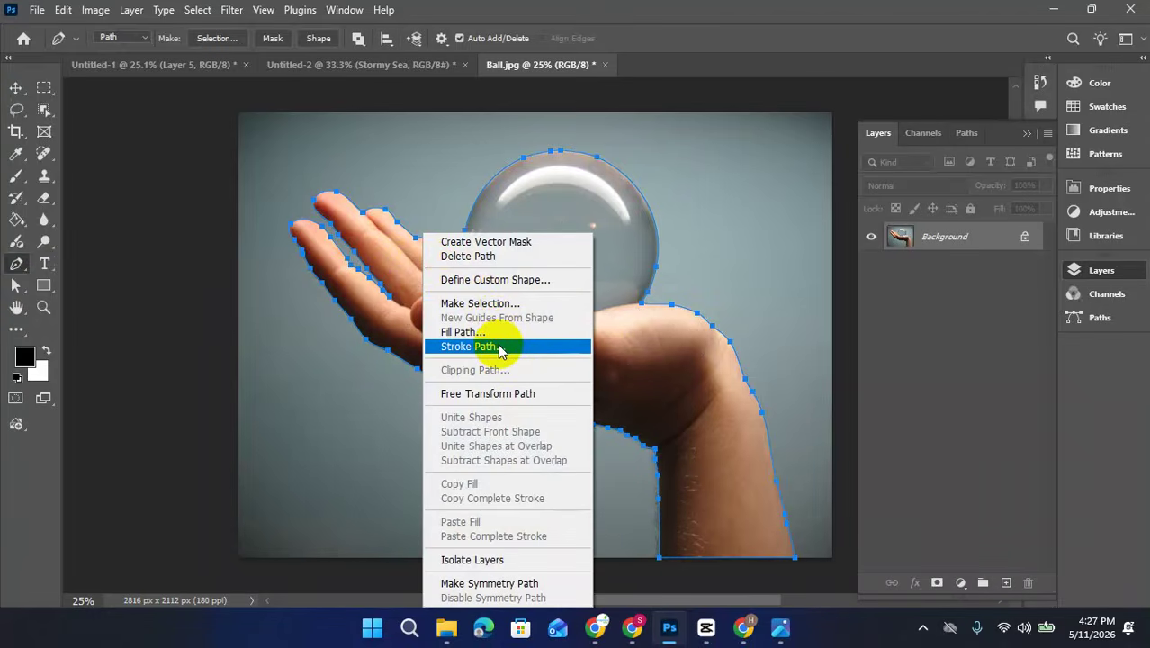
pyautogui.click(510, 309)
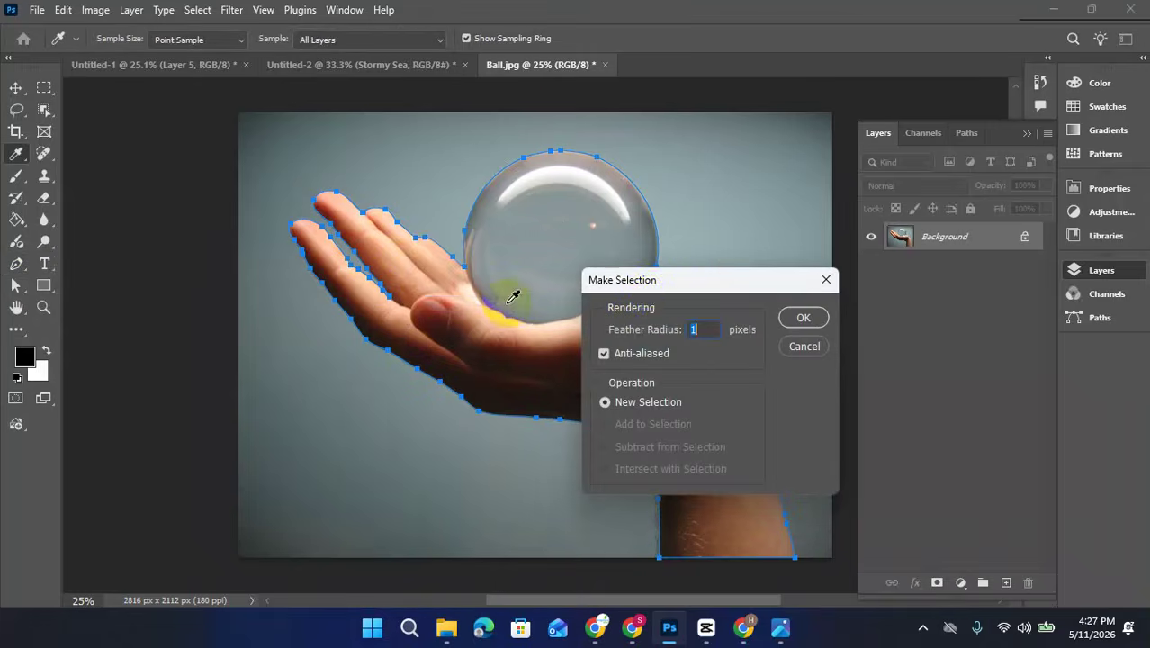
pyautogui.moveTo(654, 281); pyautogui.dragTo(533, 222)
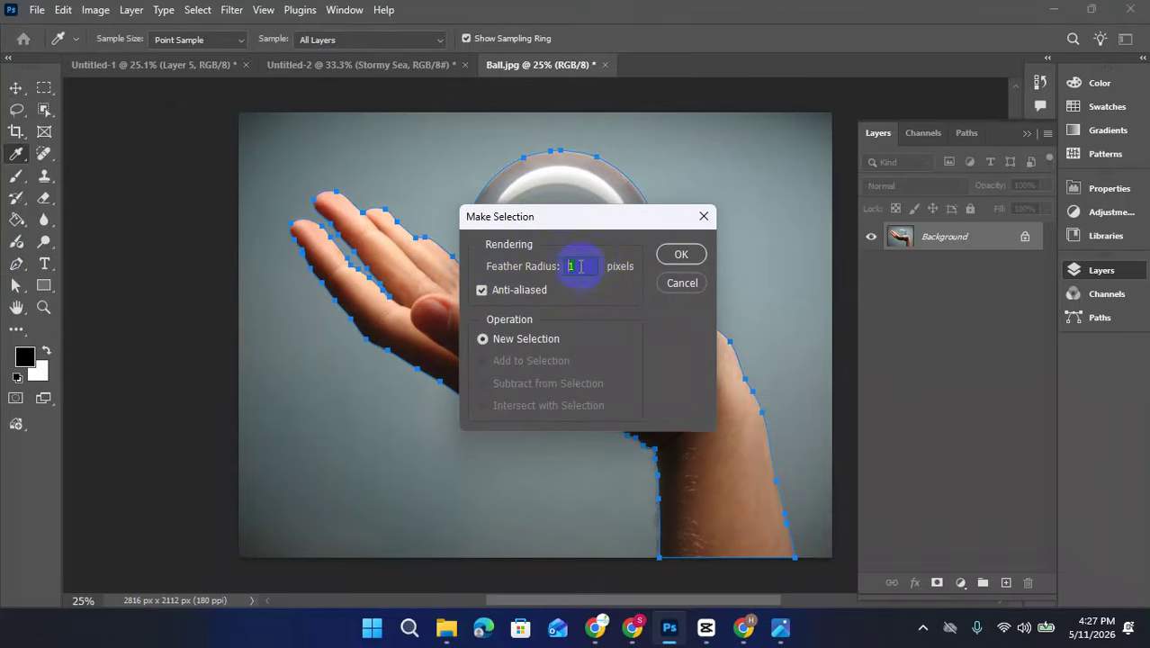
pyautogui.click(682, 255)
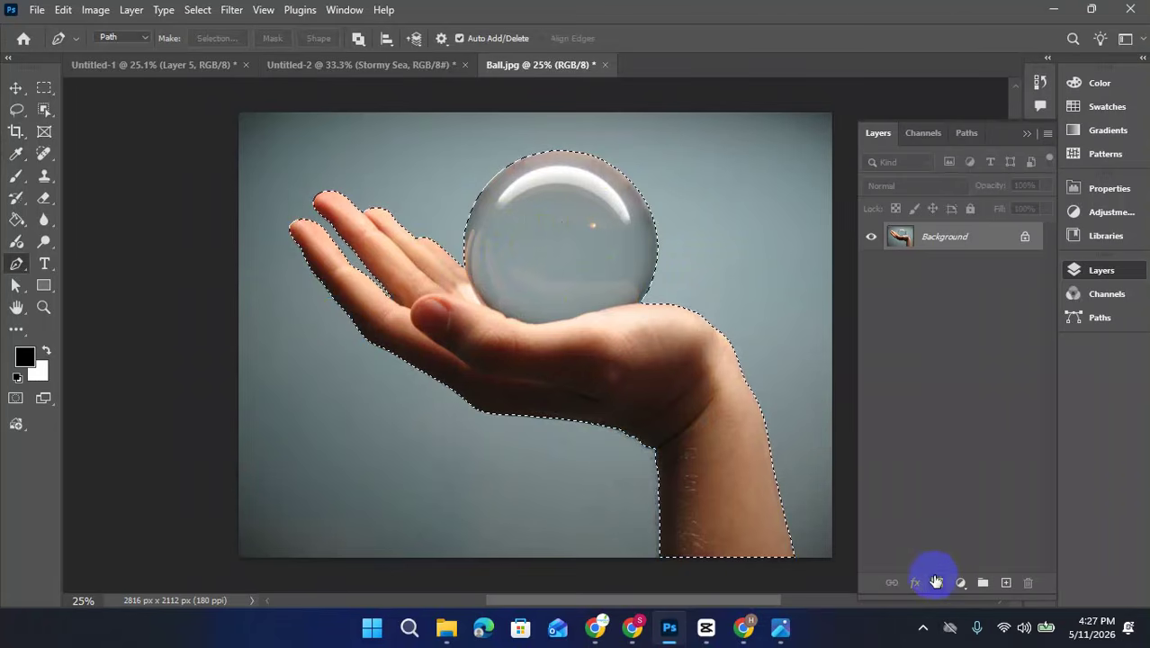
# - Isolate the hand and ball with a layer mask on a duplicate of the Background layer, and hide the original Background
pyautogui.moveTo(949, 259); pyautogui.dragTo(1006, 583)
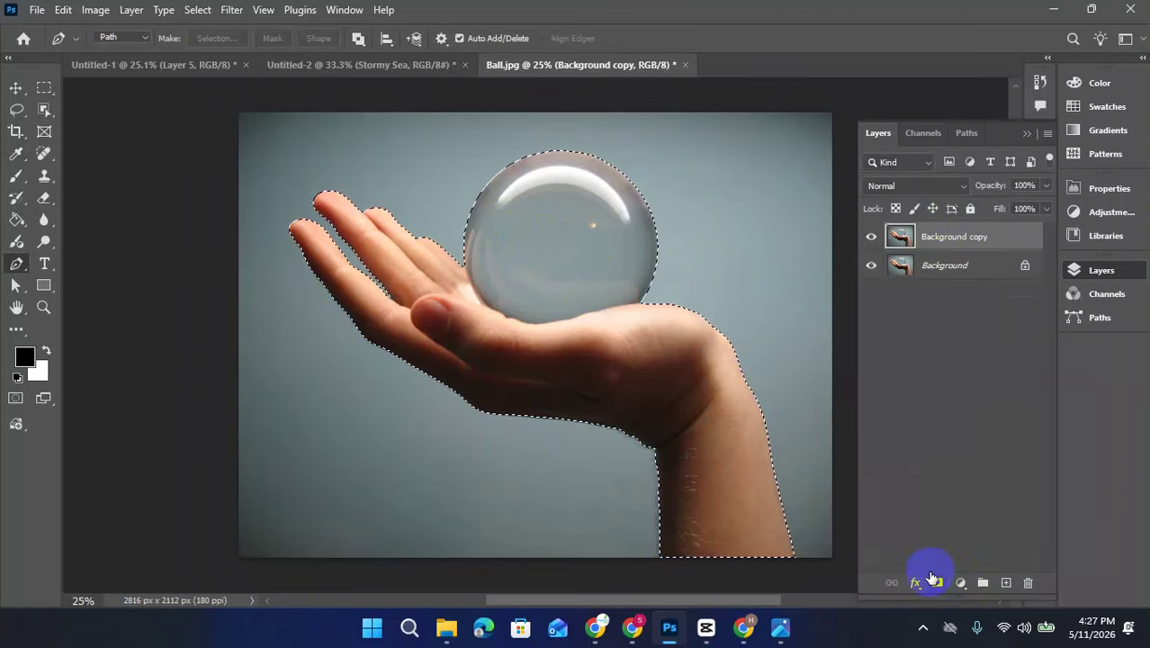
pyautogui.click(937, 583)
pyautogui.click(870, 266)
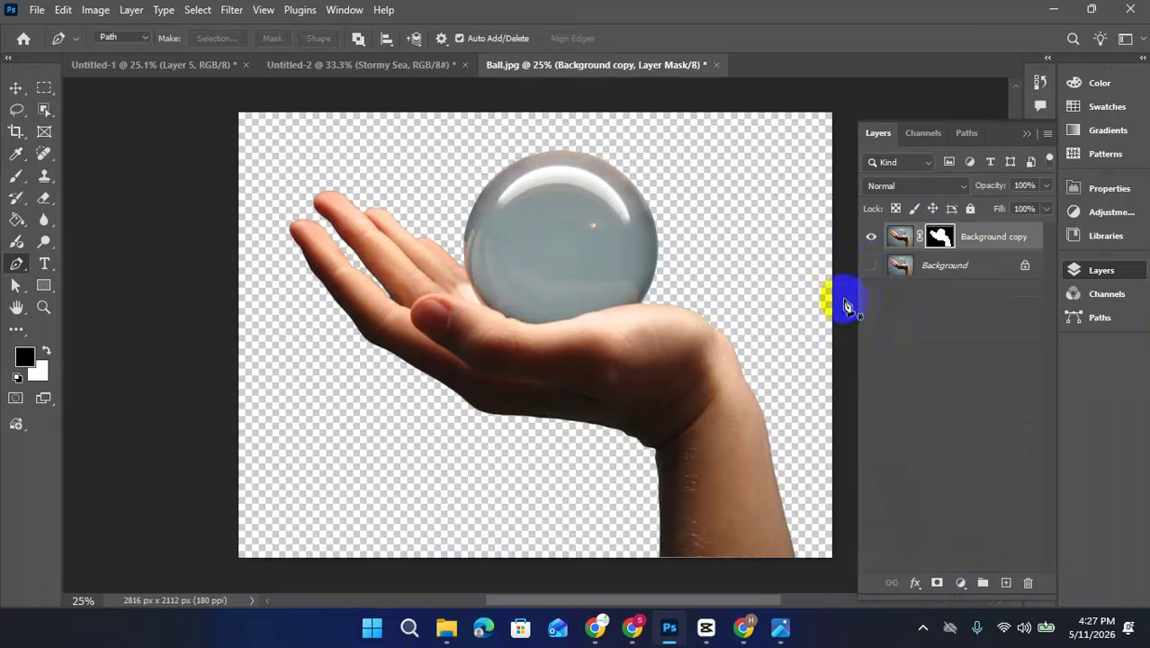
pyautogui.click(16, 89)
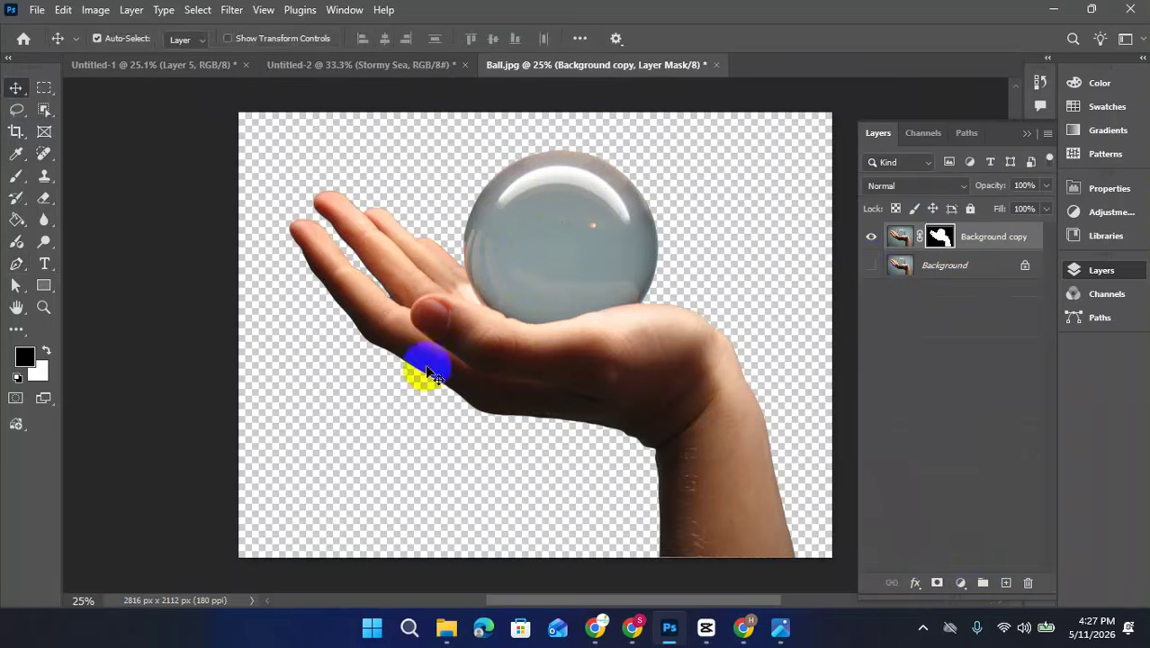
pyautogui.click(977, 240)
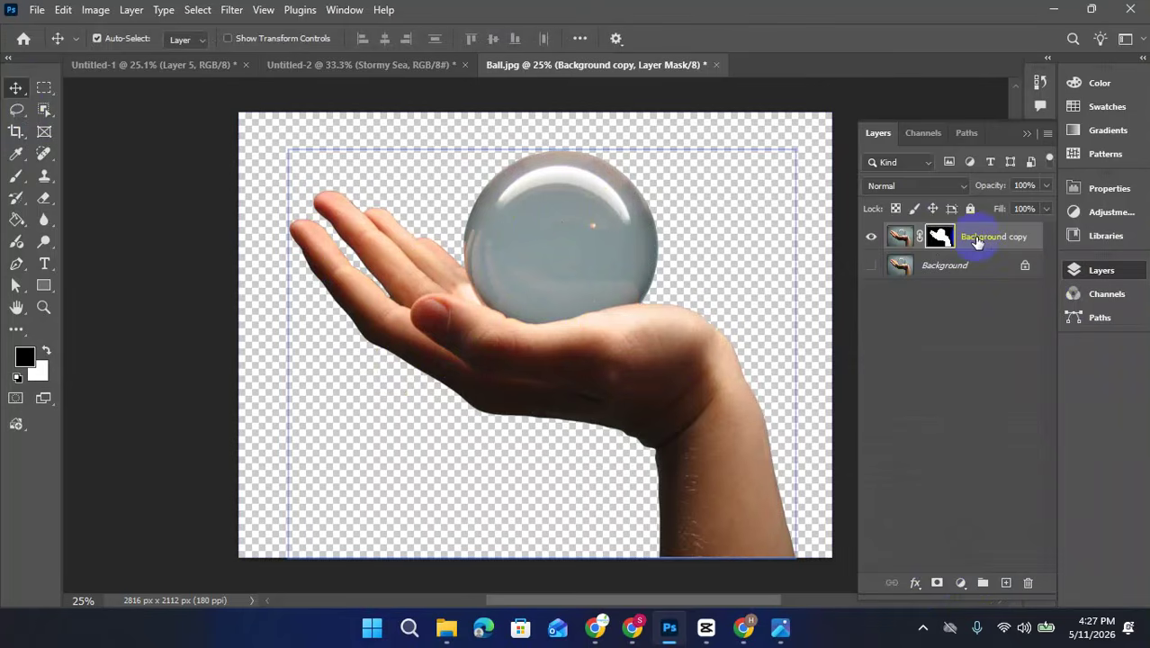
# - Convert the masked hand-and-ball layer to a smart object and place it in the Untitled-2 composite above the Stormy Sea layer
pyautogui.rightClick(978, 240)
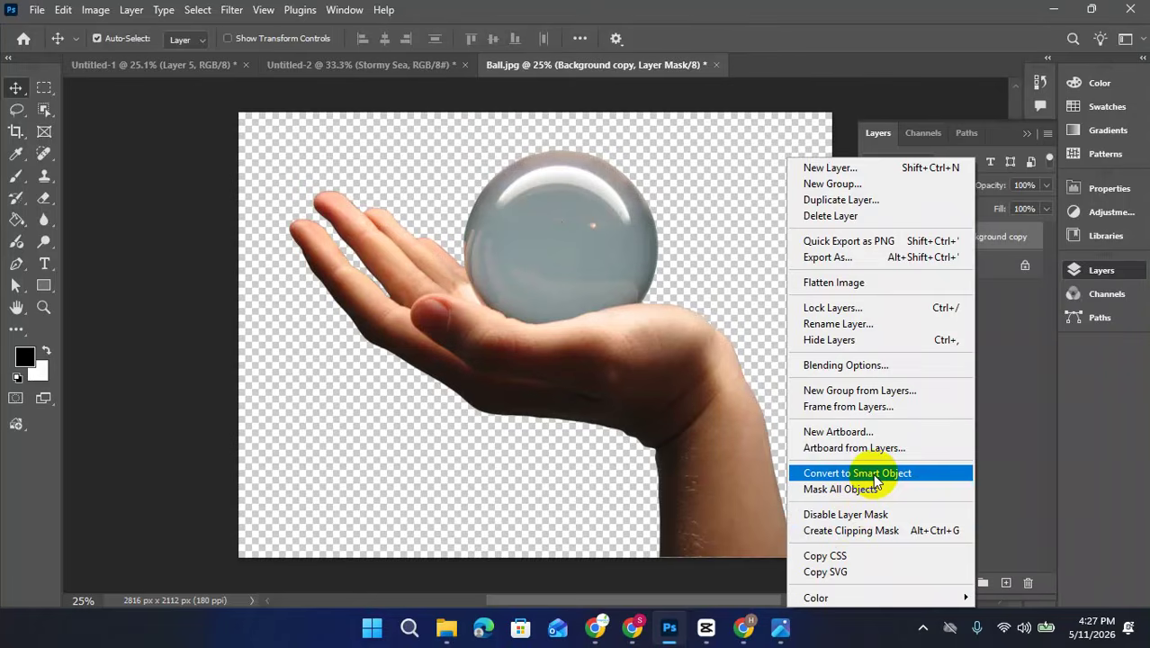
pyautogui.click(872, 474)
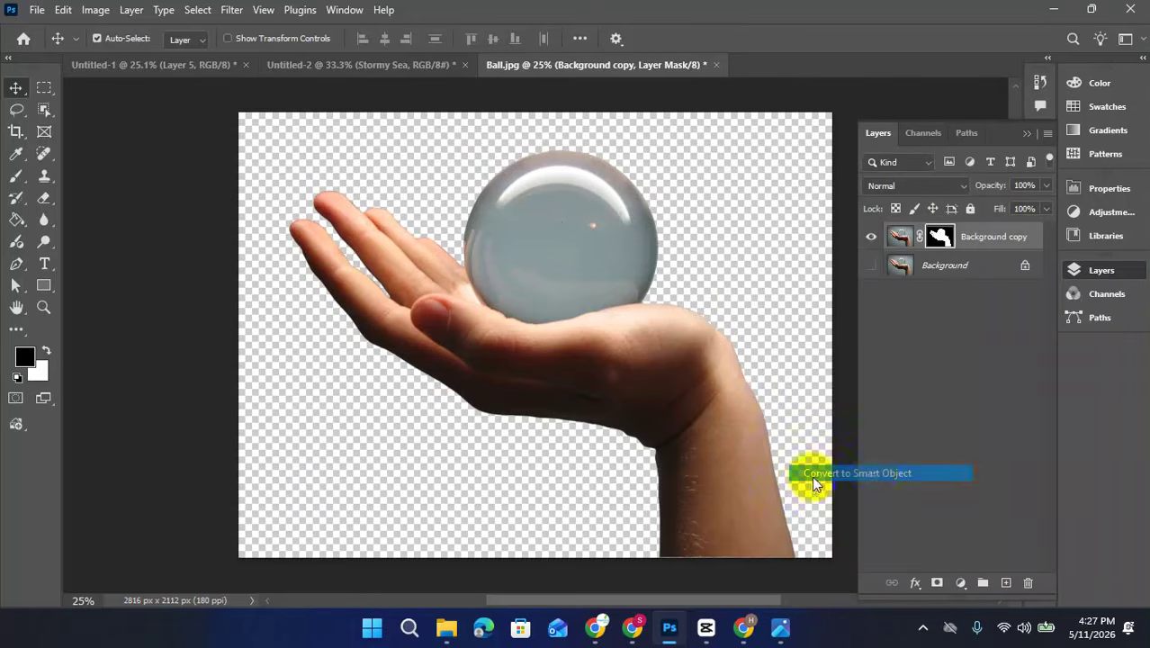
pyautogui.moveTo(559, 268); pyautogui.dragTo(382, 70)
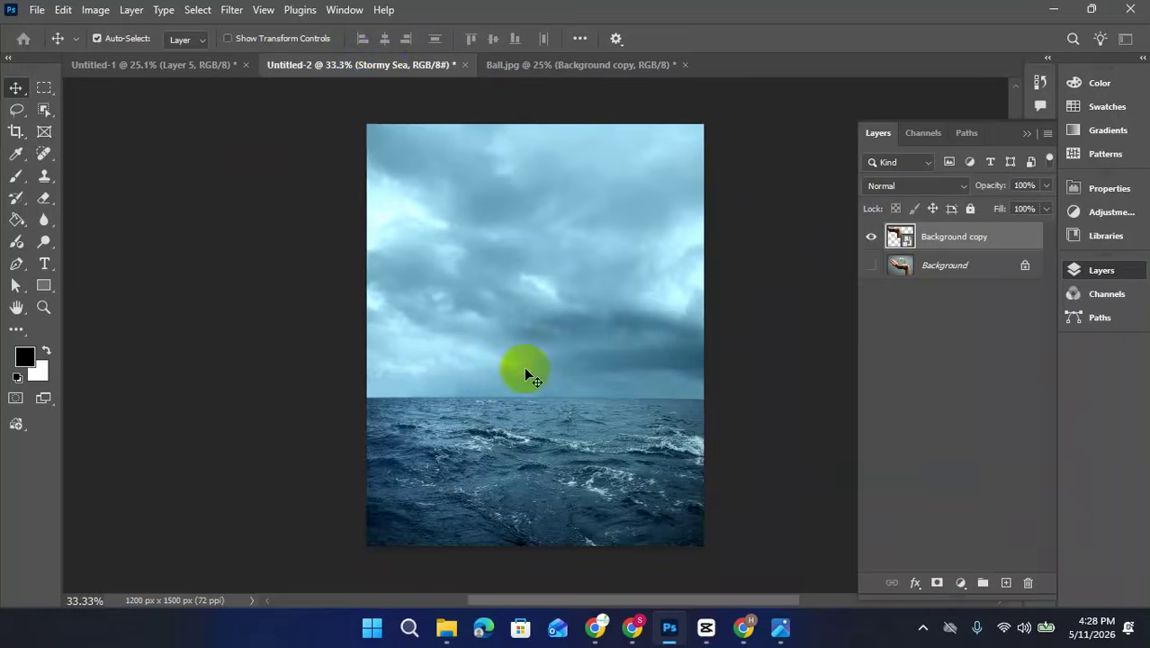
pyautogui.moveTo(524, 367); pyautogui.dragTo(526, 373)
pyautogui.click(406, 244)
pyautogui.click(446, 333)
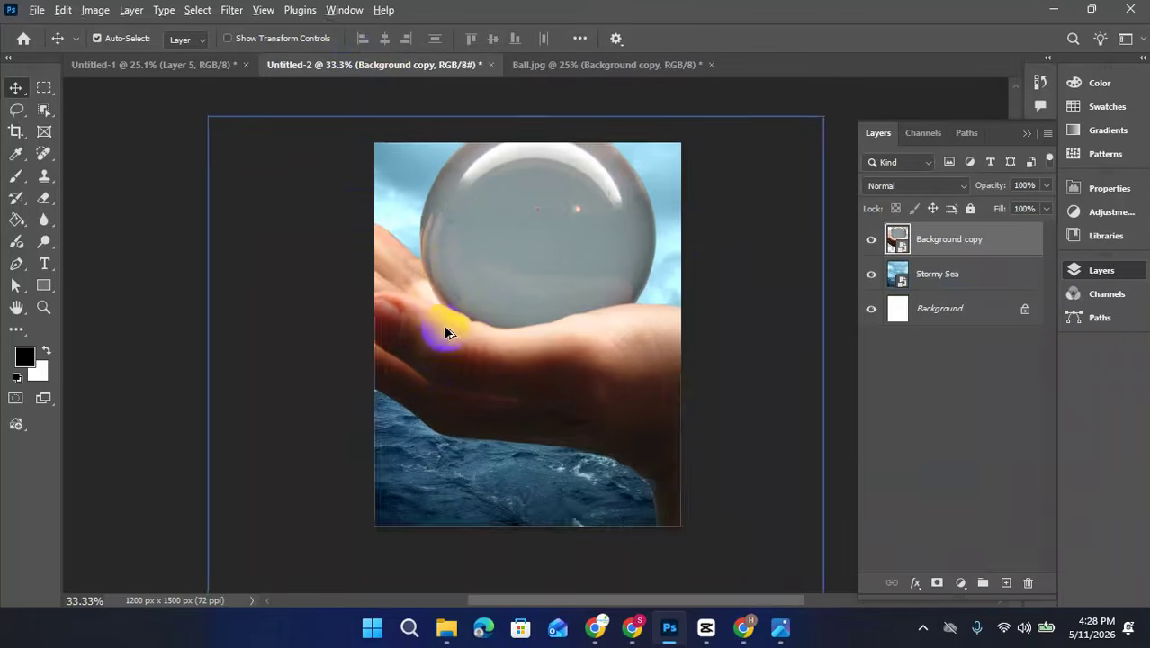
# - Scale the hand and ball to 93.12% and position them at about X 600, Y 862 px so the wrist rises from the sea
pyautogui.keyDown('alt'); pyautogui.scroll(-4, 445, 332); pyautogui.keyUp('alt')
pyautogui.press('ctrl')
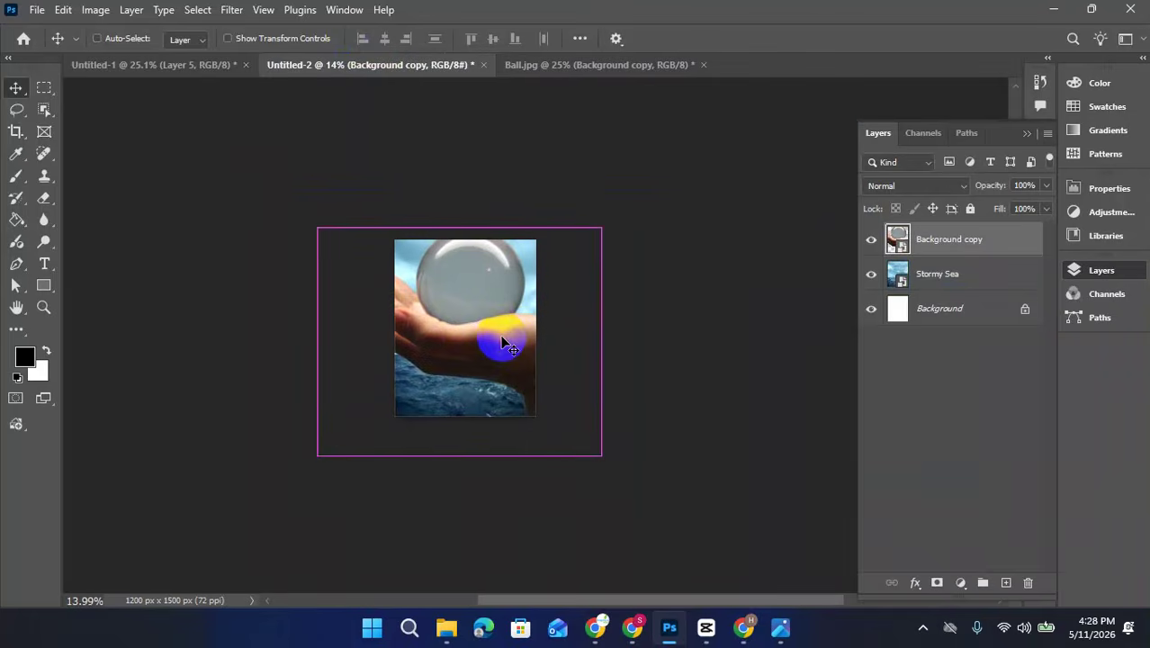
pyautogui.hotkey('ctrl', 't')
pyautogui.moveTo(461, 225); pyautogui.dragTo(460, 378)
pyautogui.moveTo(461, 418); pyautogui.dragTo(465, 342)
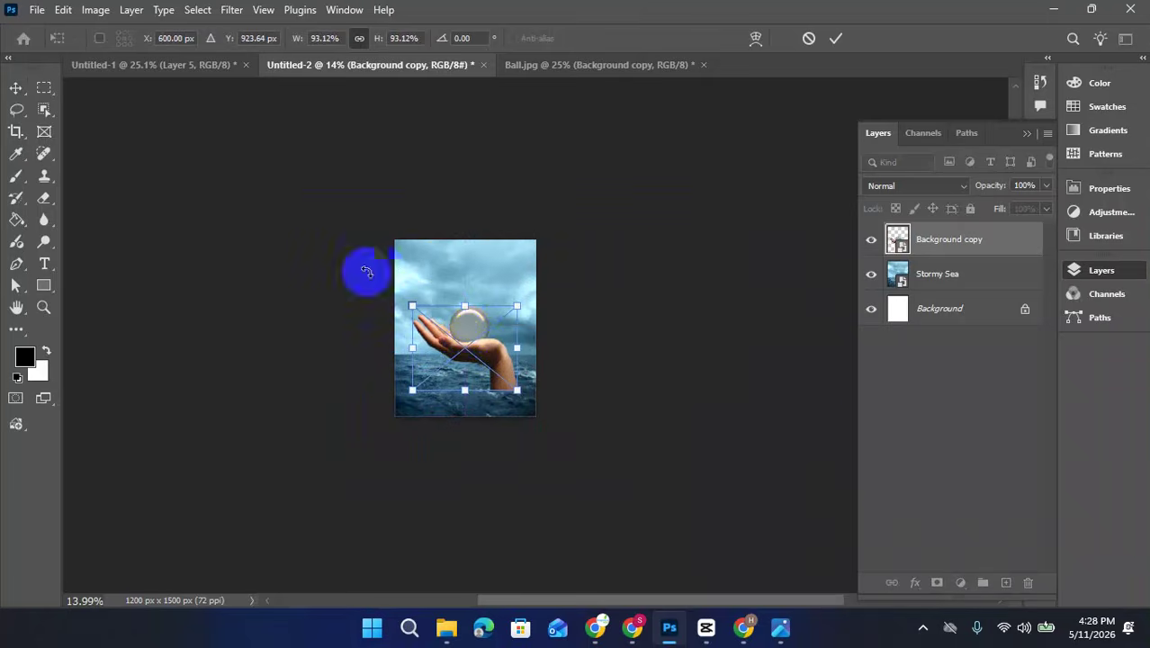
pyautogui.scroll(5, 466, 347)
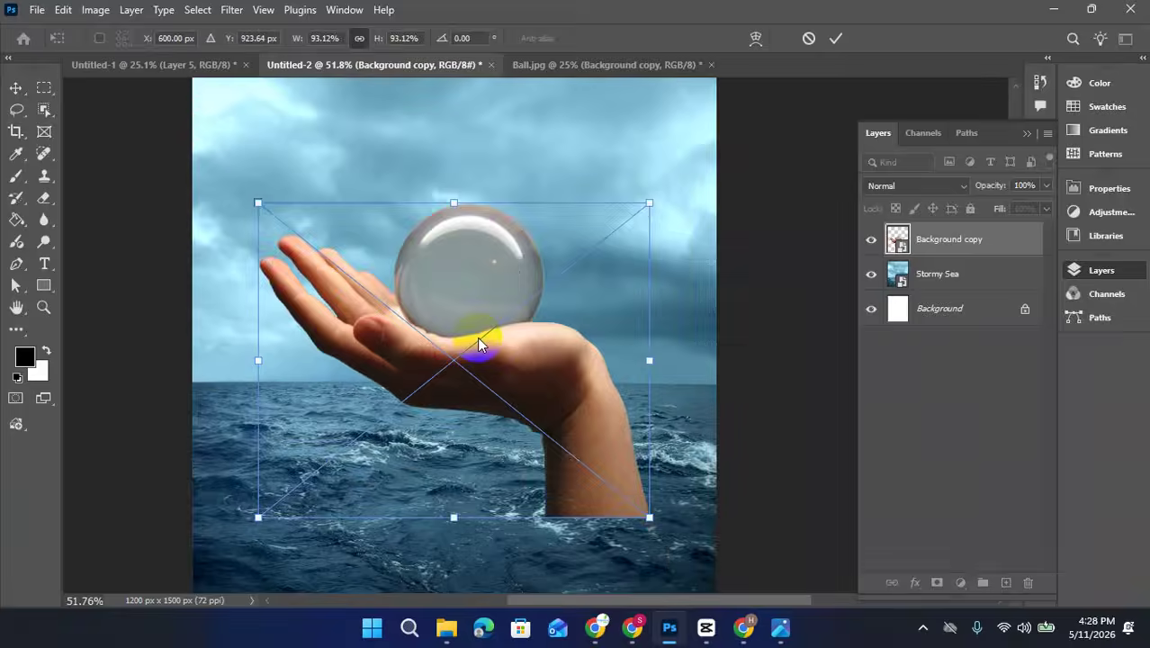
pyautogui.moveTo(484, 362); pyautogui.dragTo(493, 336)
pyautogui.moveTo(546, 368); pyautogui.dragTo(566, 369)
pyautogui.scroll(5, 562, 377)
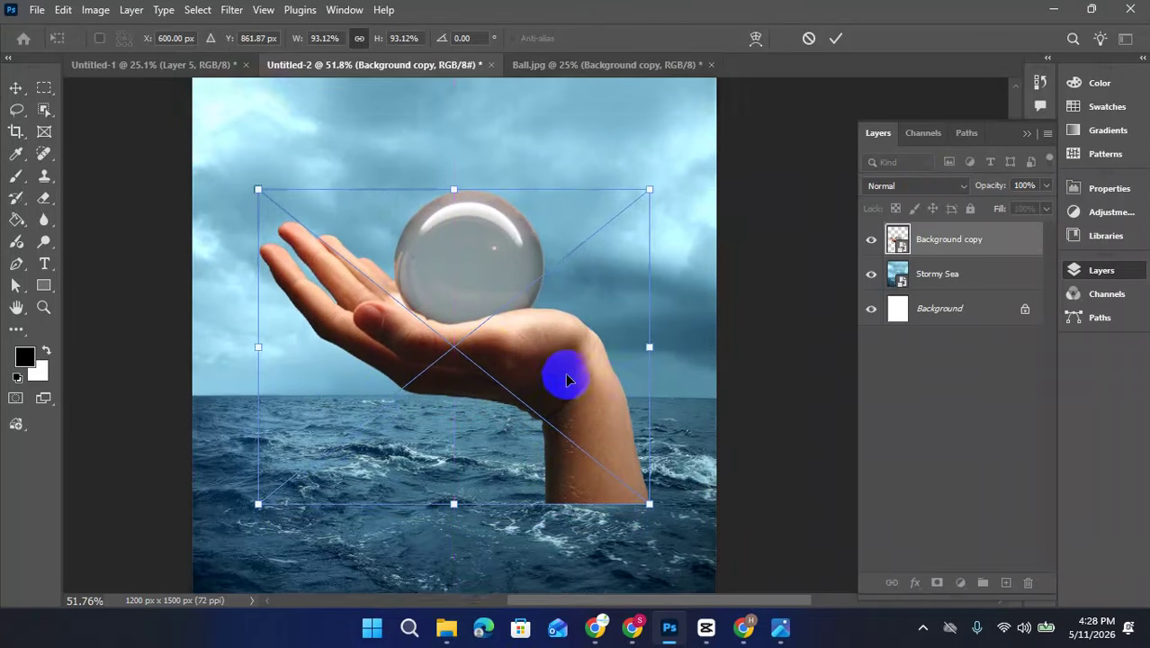
pyautogui.click(834, 40)
# - Examine the cut-off lower edge of the wrist where it meets the sea surface
pyautogui.scroll(-5, 461, 414)
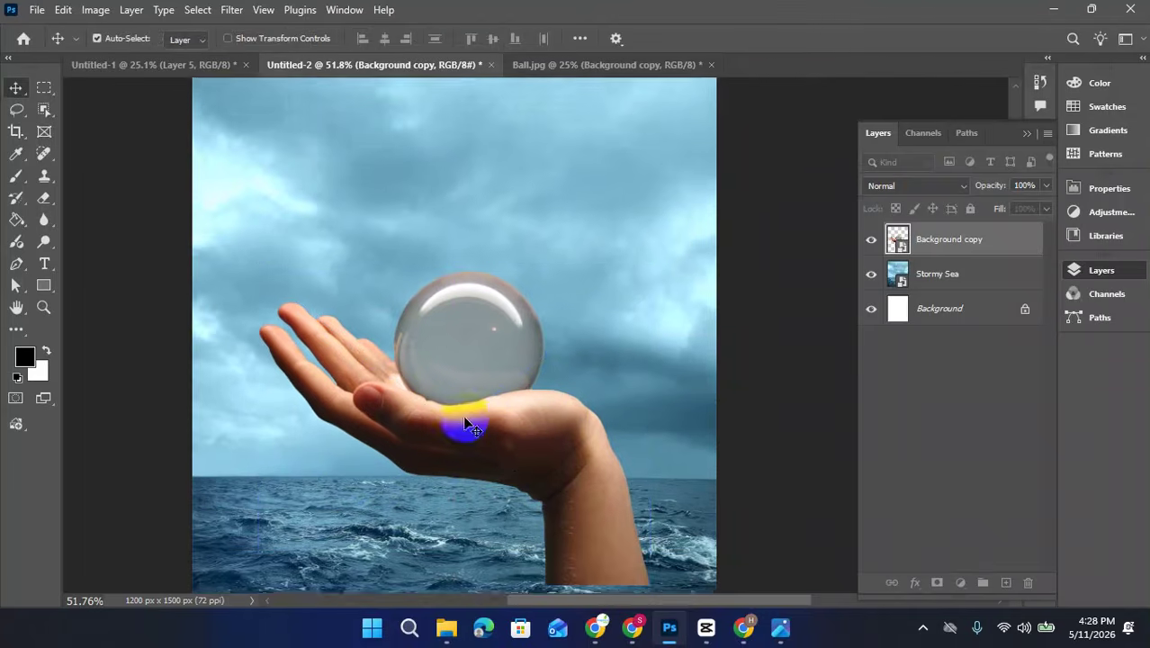
pyautogui.click(432, 371)
pyautogui.scroll(-2, 457, 477)
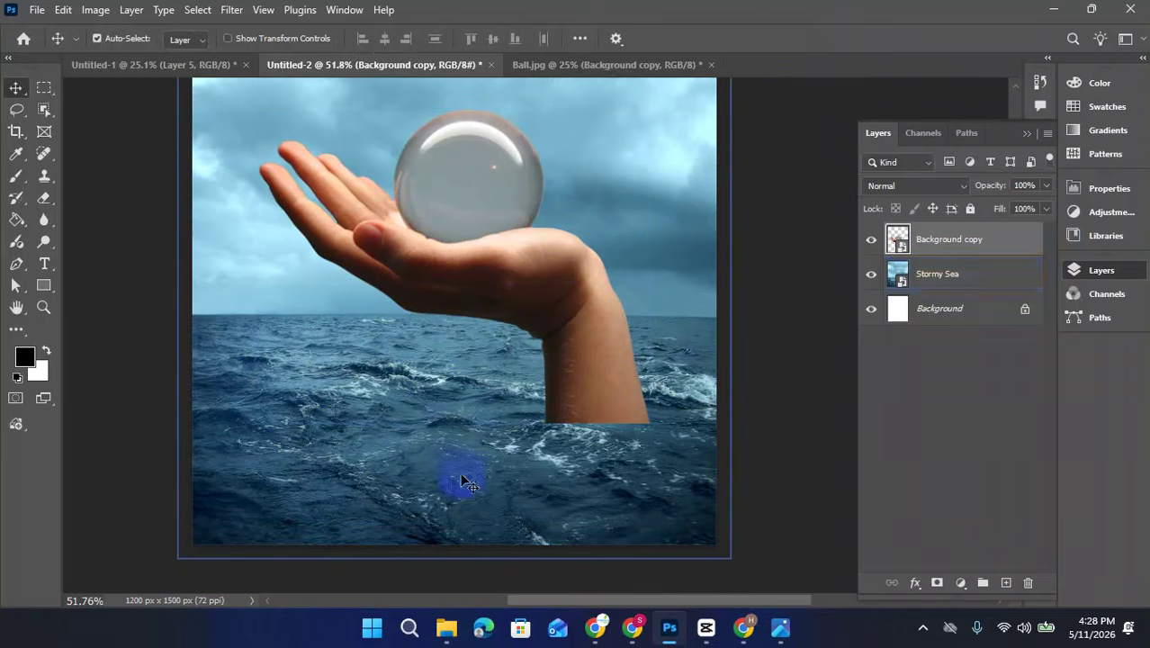
pyautogui.click(575, 419)
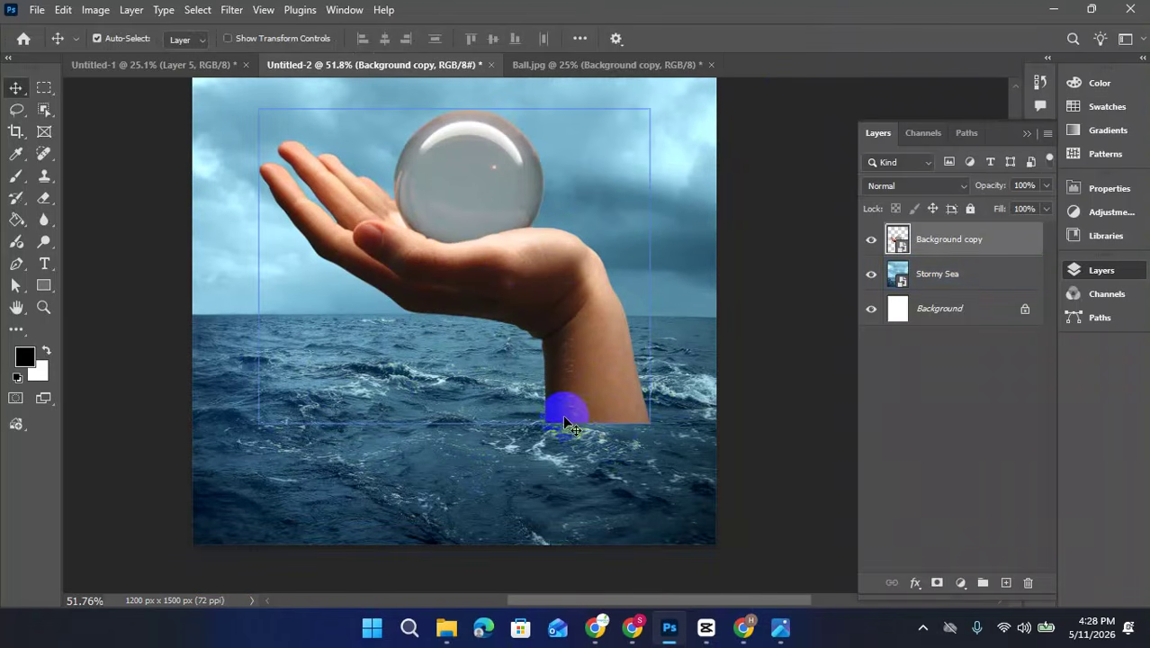
pyautogui.click(432, 457)
pyautogui.click(608, 385)
pyautogui.click(466, 390)
pyautogui.click(616, 380)
pyautogui.click(717, 457)
pyautogui.click(594, 396)
pyautogui.click(688, 458)
pyautogui.click(540, 356)
pyautogui.click(479, 416)
pyautogui.click(594, 414)
pyautogui.click(527, 406)
pyautogui.click(576, 409)
pyautogui.click(540, 430)
pyautogui.click(603, 415)
pyautogui.click(594, 436)
pyautogui.click(596, 504)
pyautogui.click(565, 385)
pyautogui.click(561, 418)
pyautogui.click(605, 468)
pyautogui.click(618, 381)
pyautogui.click(545, 391)
pyautogui.click(761, 412)
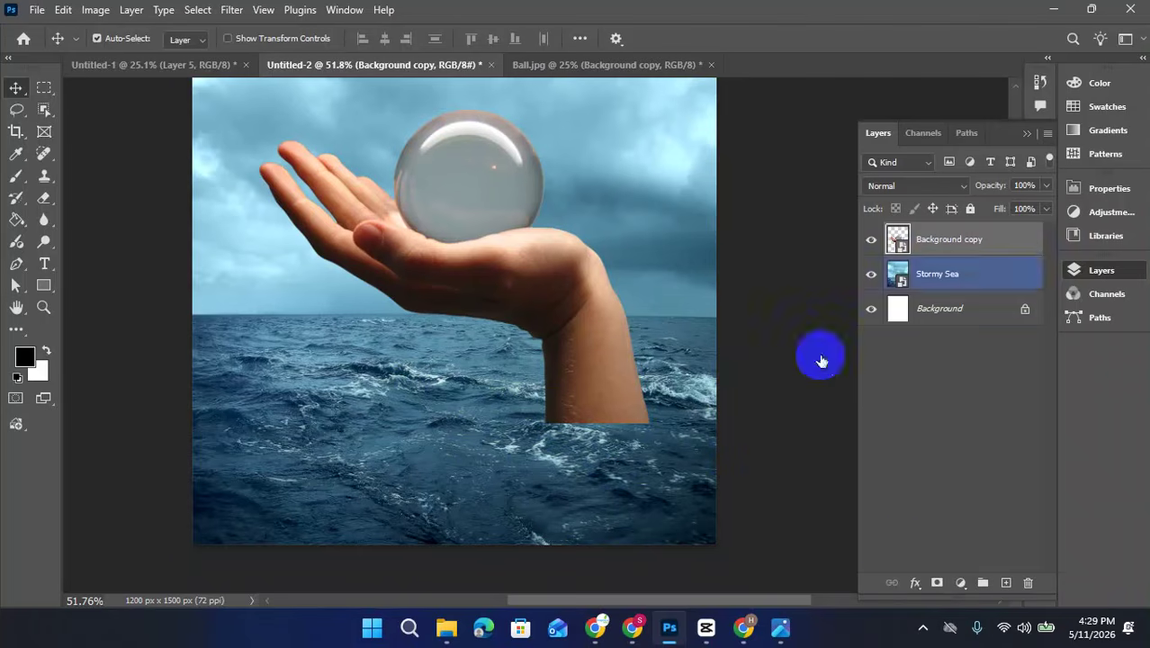
# - Add a layer mask to the hand-and-ball layer and reduce the Brush tool's size to 300 px
pyautogui.scroll(-1, 924, 586)
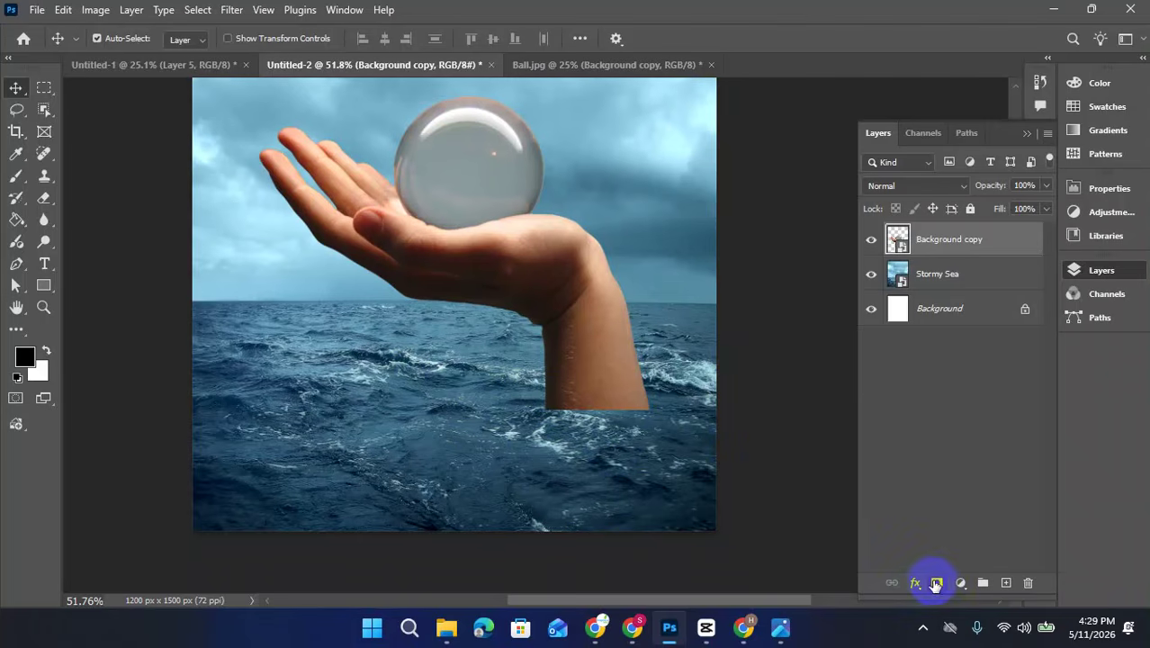
pyautogui.click(936, 583)
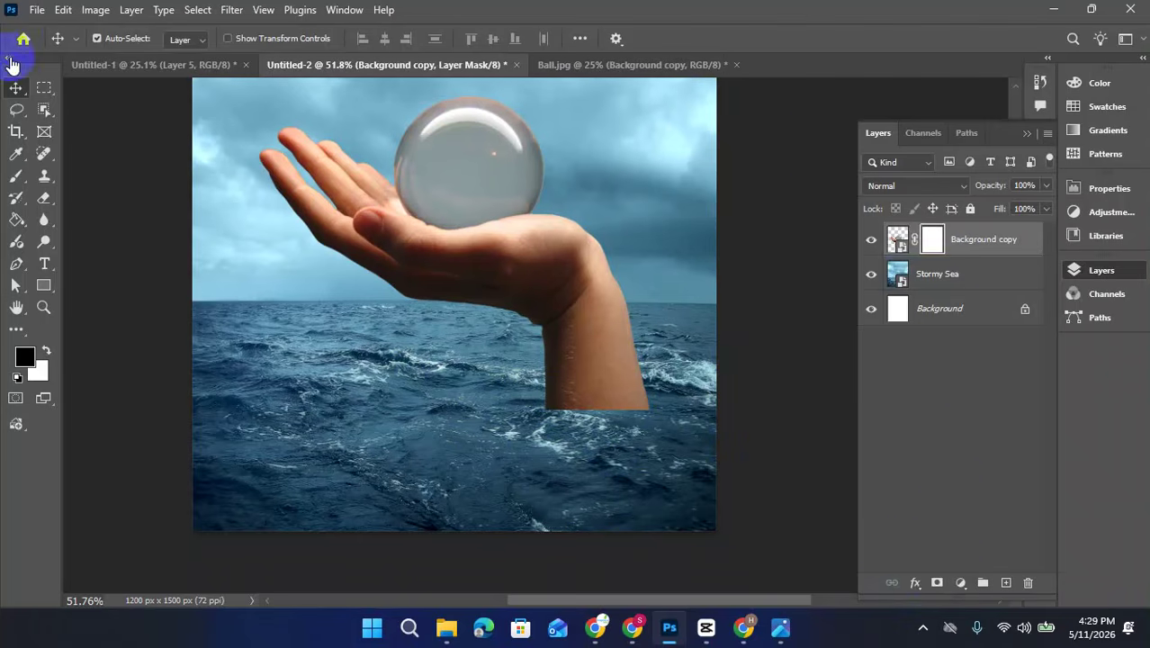
pyautogui.click(13, 179)
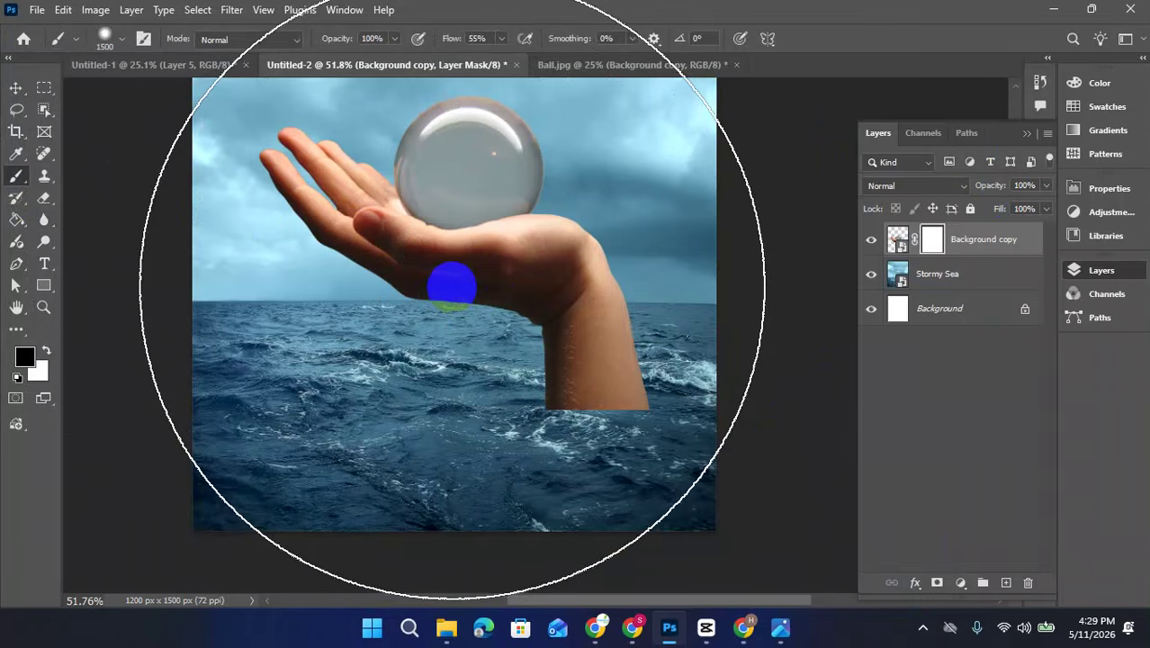
pyautogui.press('[')
pyautogui.press('[')
pyautogui.press('[')
pyautogui.press('[')
pyautogui.press('[')
pyautogui.press('[')
pyautogui.press('[')
pyautogui.press('[')
pyautogui.press('[')
pyautogui.press('[')
pyautogui.press('[')
pyautogui.press('[')
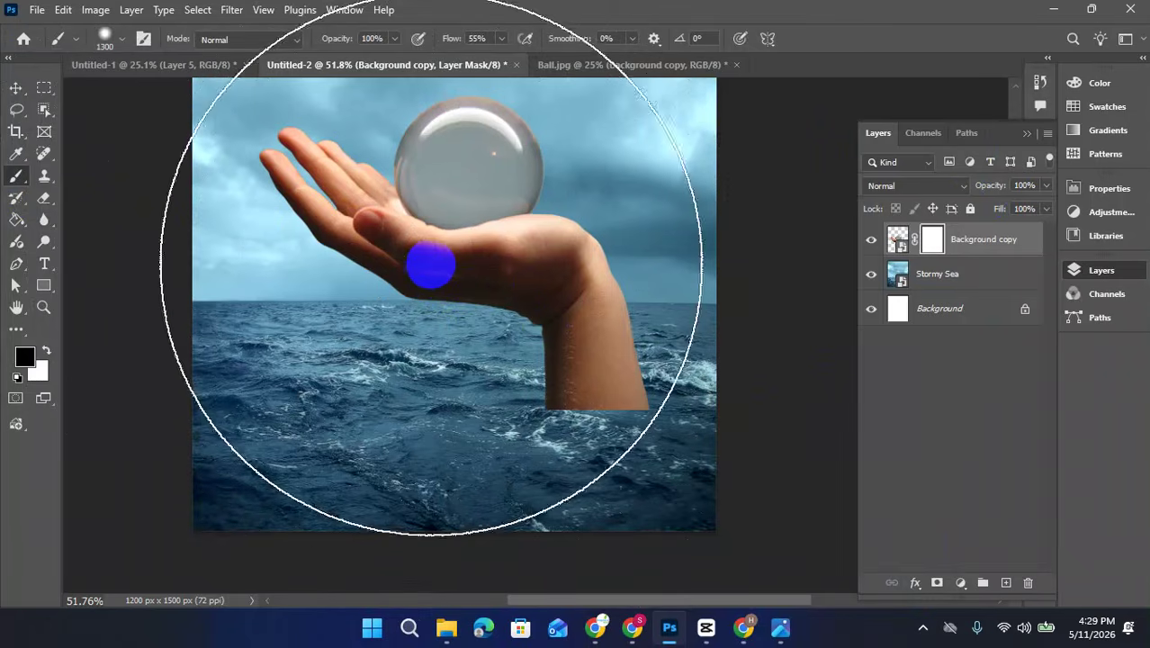
# - Set the brush flow to 100% and its hardness to 14%
pyautogui.click(504, 39)
pyautogui.moveTo(527, 61); pyautogui.dragTo(538, 60)
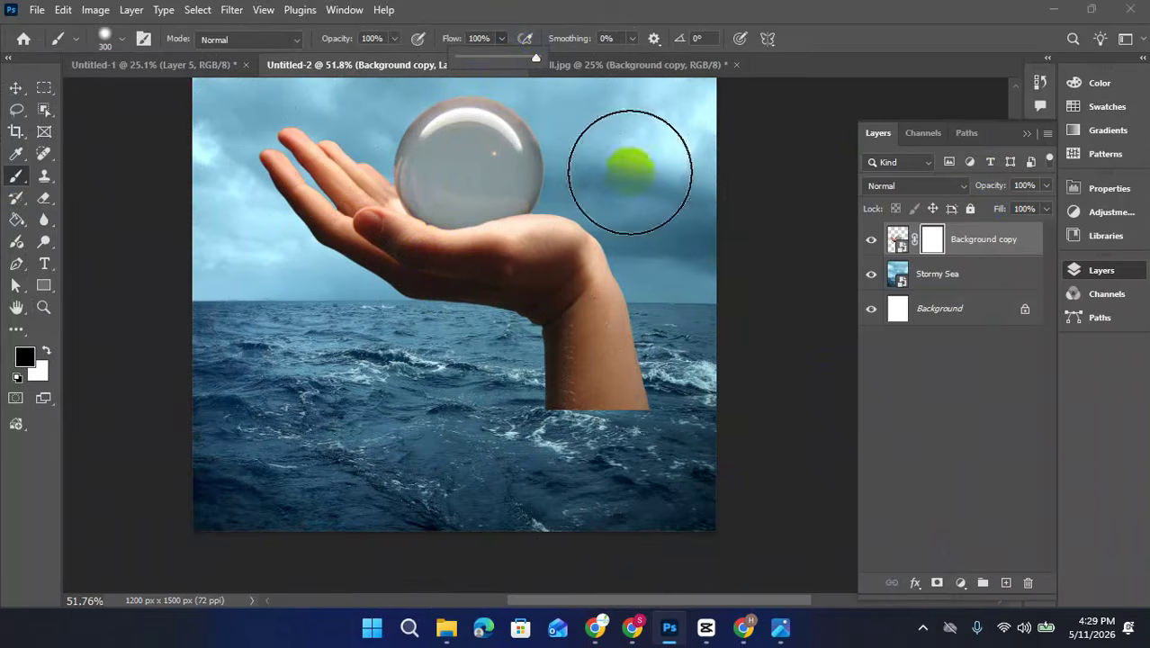
pyautogui.rightClick(347, 396)
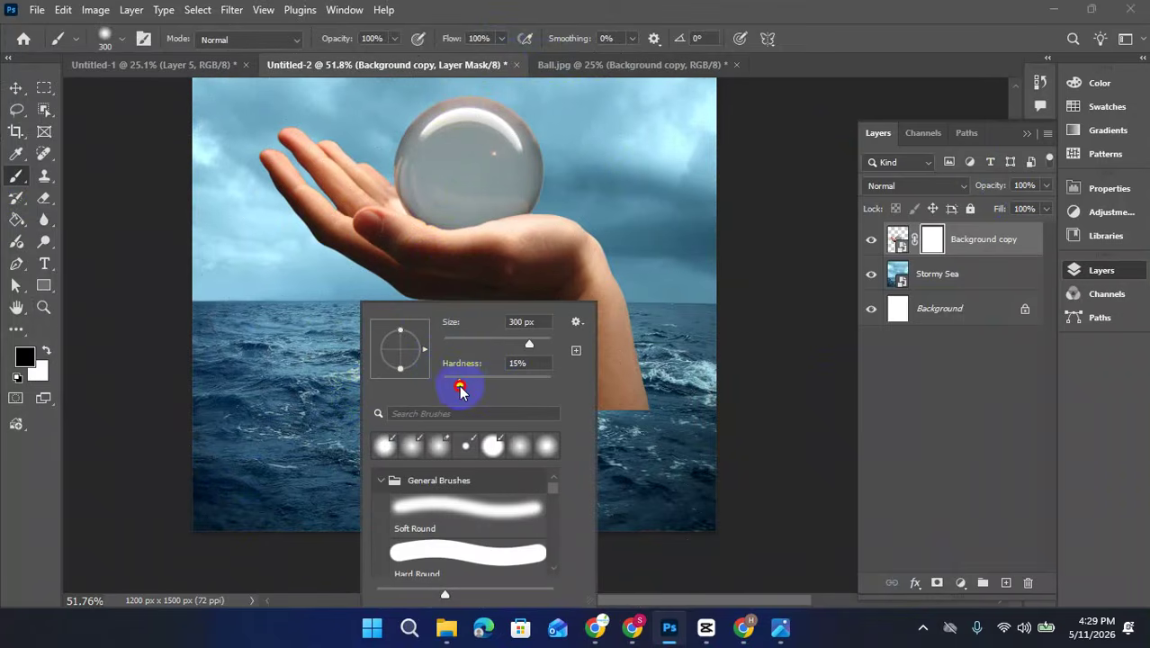
pyautogui.moveTo(459, 389); pyautogui.dragTo(454, 389)
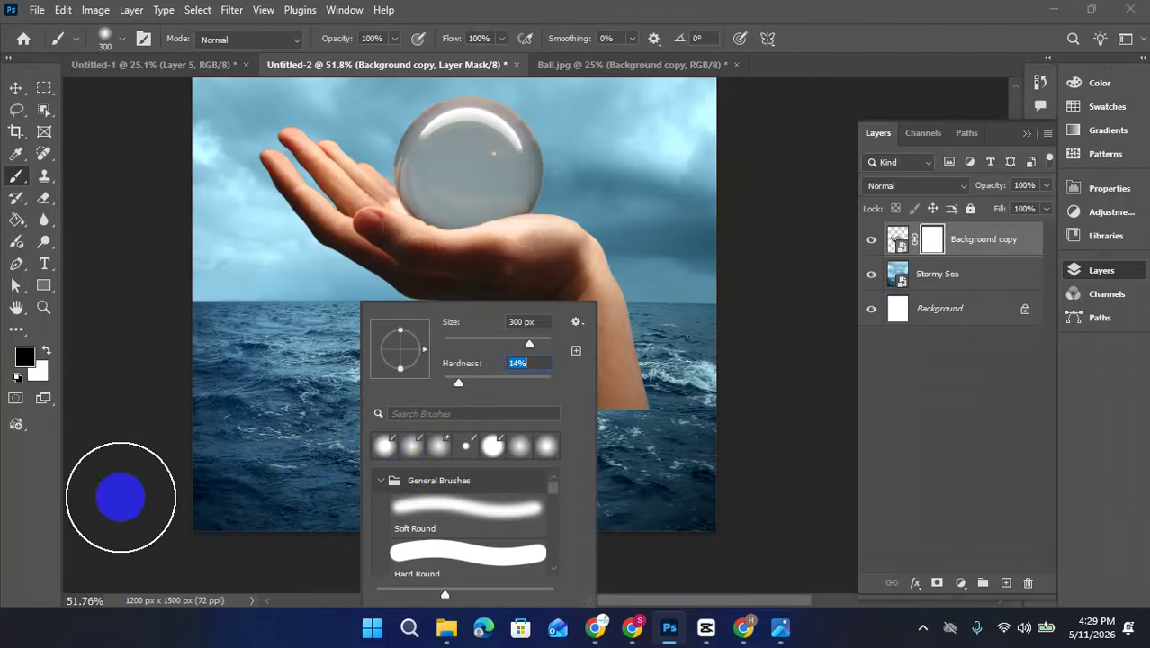
pyautogui.press('Return')
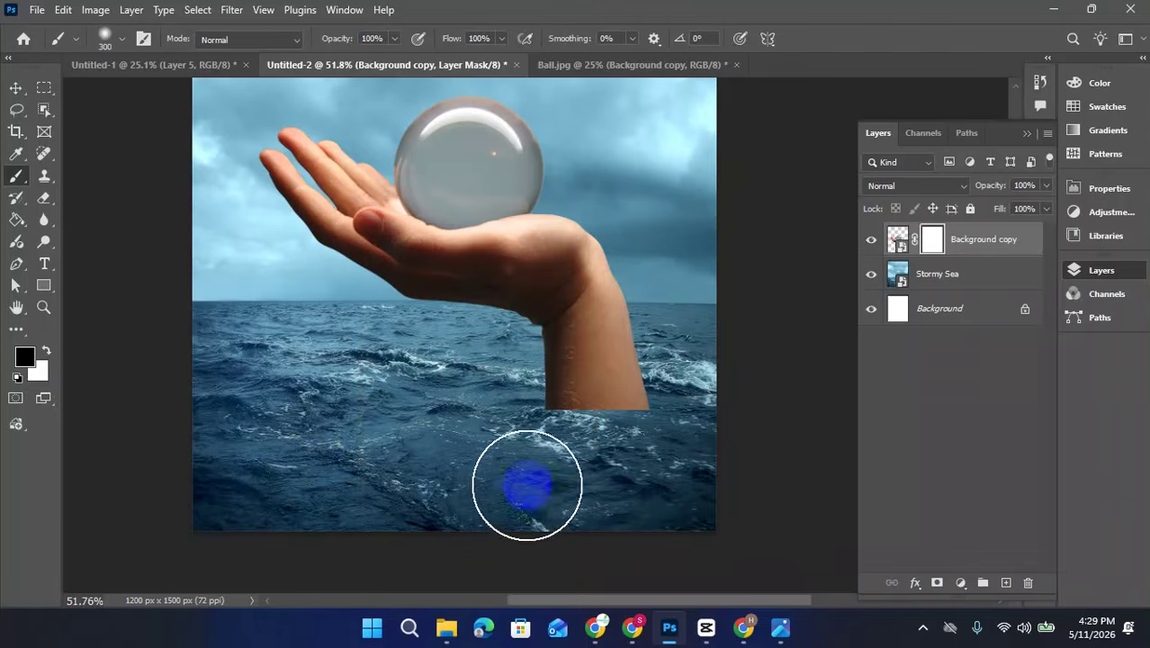
# - Paint black on the hand layer's mask along the wrist's lower edge to blend the wrist into the water
pyautogui.moveTo(487, 463)
pyautogui.mouseDown()
pyautogui.moveTo(641, 471)
pyautogui.moveTo(525, 473)
pyautogui.moveTo(665, 468)
pyautogui.moveTo(530, 468)
pyautogui.moveTo(702, 486)
pyautogui.moveTo(569, 480)
pyautogui.moveTo(682, 472)
pyautogui.moveTo(648, 471)
pyautogui.moveTo(178, 487)
pyautogui.moveTo(708, 469)
pyautogui.moveTo(589, 468)
pyautogui.moveTo(686, 473)
pyautogui.moveTo(690, 428)
pyautogui.moveTo(699, 476)
pyautogui.moveTo(413, 395)
pyautogui.moveTo(519, 410)
pyautogui.moveTo(669, 395)
pyautogui.moveTo(698, 465)
pyautogui.moveTo(505, 414)
pyautogui.moveTo(556, 404)
pyautogui.moveTo(701, 489)
pyautogui.moveTo(708, 520)
pyautogui.moveTo(567, 493)
pyautogui.moveTo(636, 464)
pyautogui.moveTo(545, 483)
pyautogui.moveTo(564, 490)
pyautogui.moveTo(542, 472)
pyautogui.moveTo(670, 483)
pyautogui.moveTo(458, 518)
pyautogui.moveTo(553, 453)
pyautogui.moveTo(475, 385)
pyautogui.mouseUp()
pyautogui.scroll(3, 509, 351)
pyautogui.moveTo(509, 351); pyautogui.dragTo(527, 372)
pyautogui.click(551, 505)
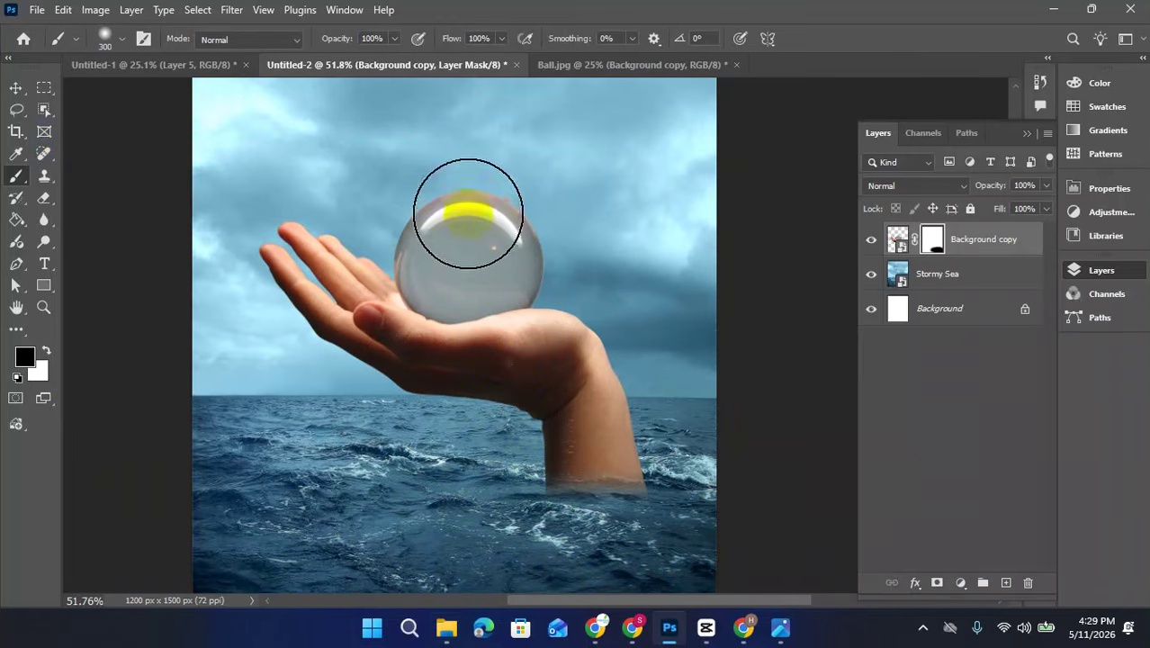
pyautogui.click(16, 87)
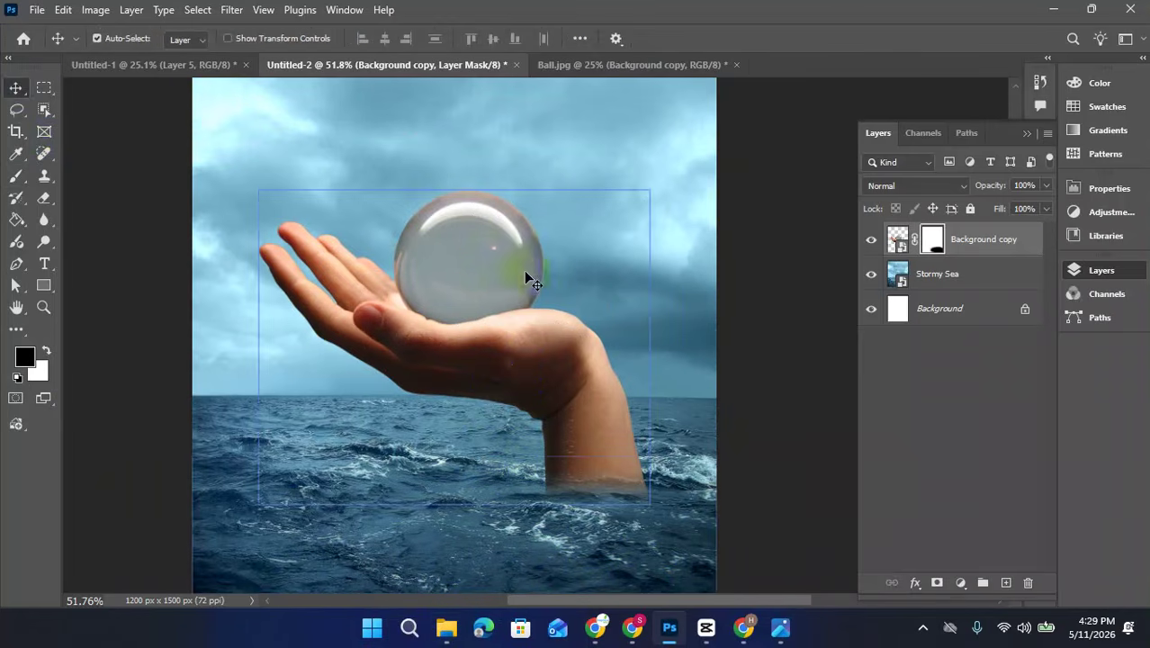
pyautogui.click(630, 259)
pyautogui.click(460, 228)
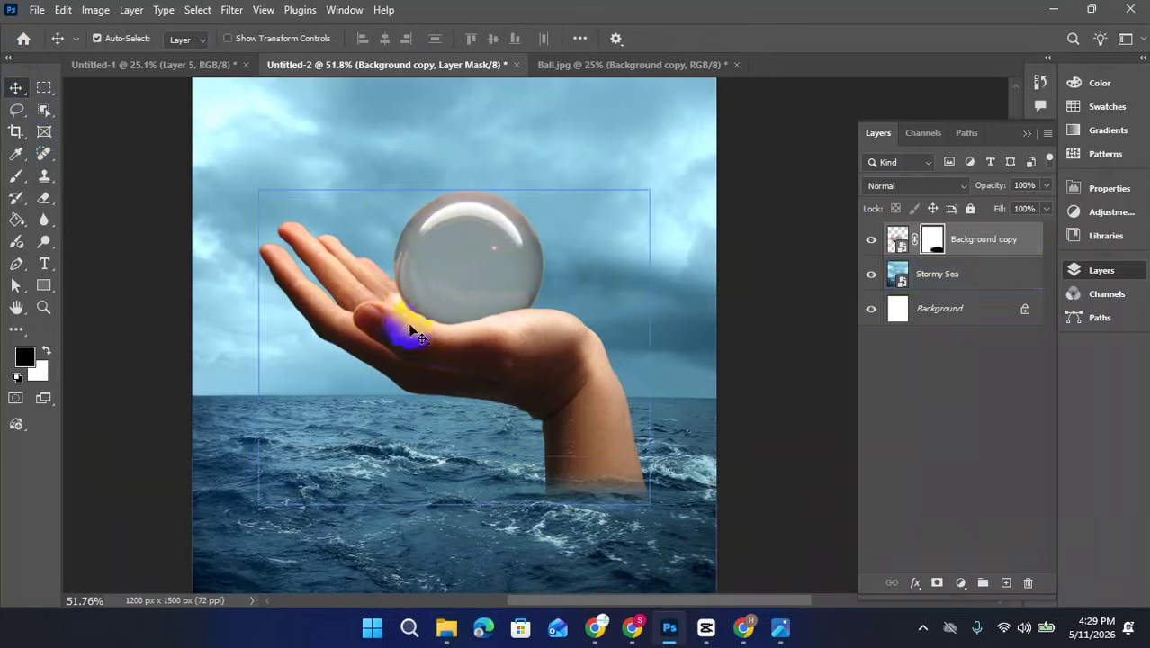
# - Open Scary Fish.jpg as a separate document and select the fish with Select Subject
pyautogui.click(446, 627)
pyautogui.moveTo(702, 171); pyautogui.dragTo(813, 63)
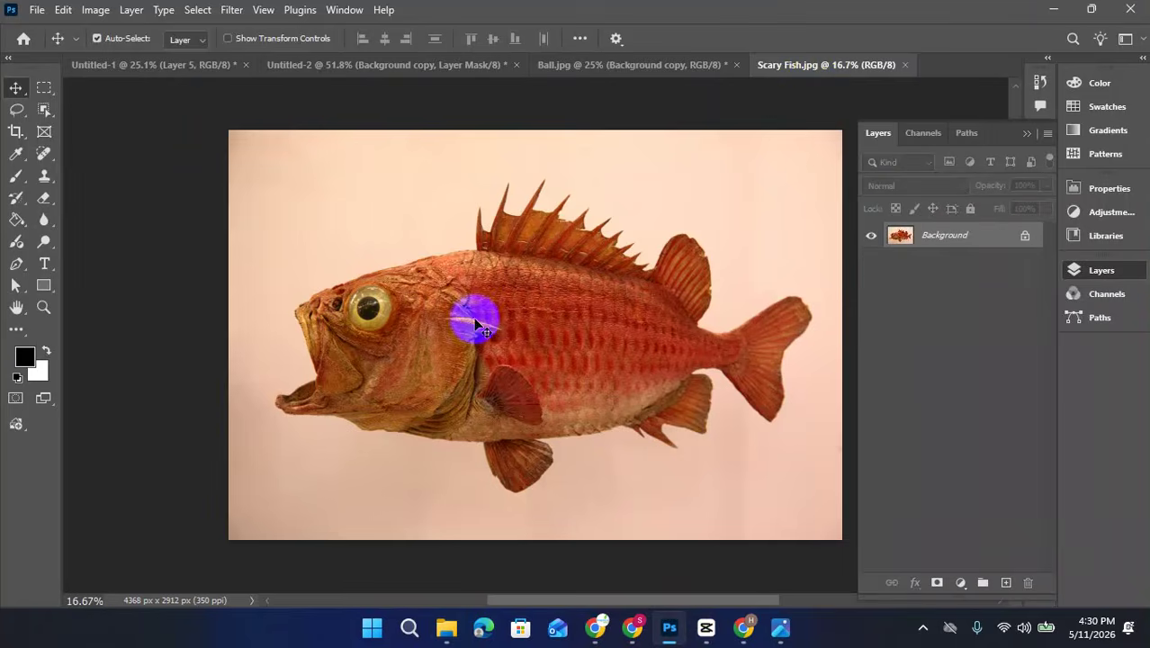
pyautogui.click(197, 10)
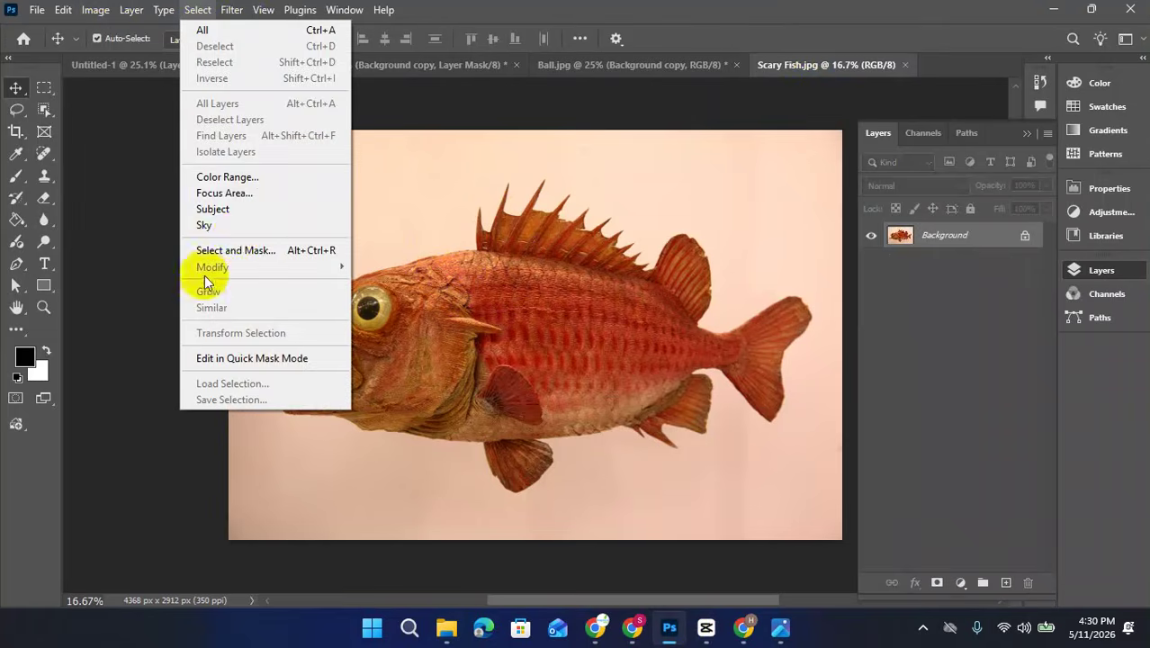
pyautogui.click(216, 209)
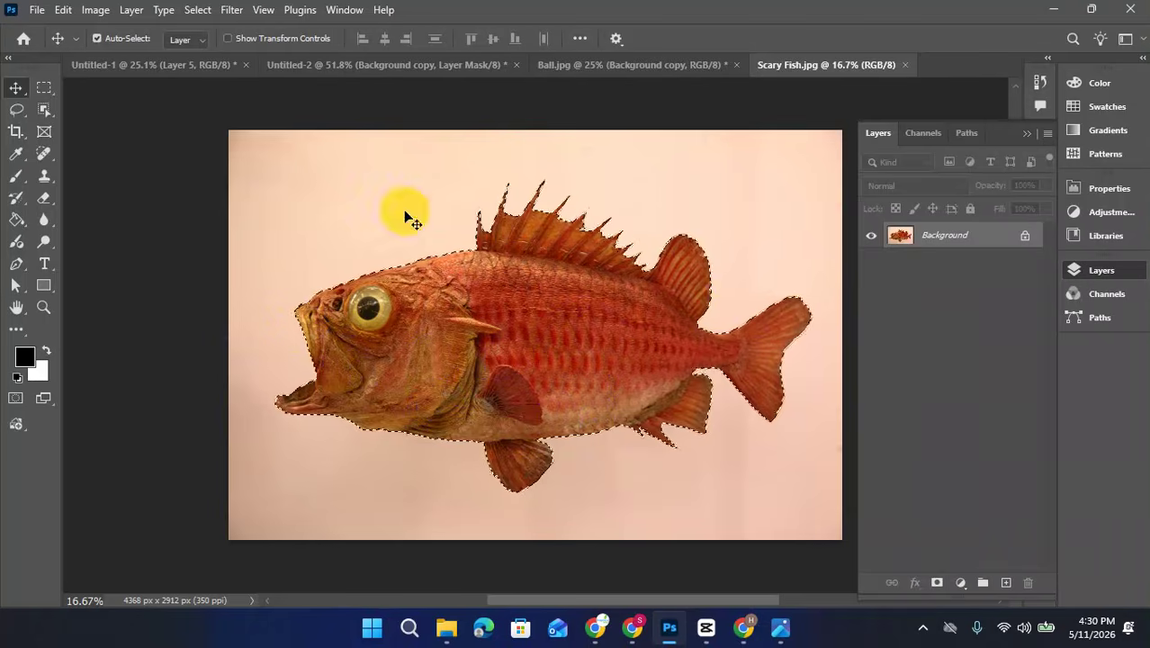
# - Duplicate the fish photo's Background layer, hide the original, and mask the copy with the fish selection
pyautogui.moveTo(981, 248); pyautogui.dragTo(1006, 582)
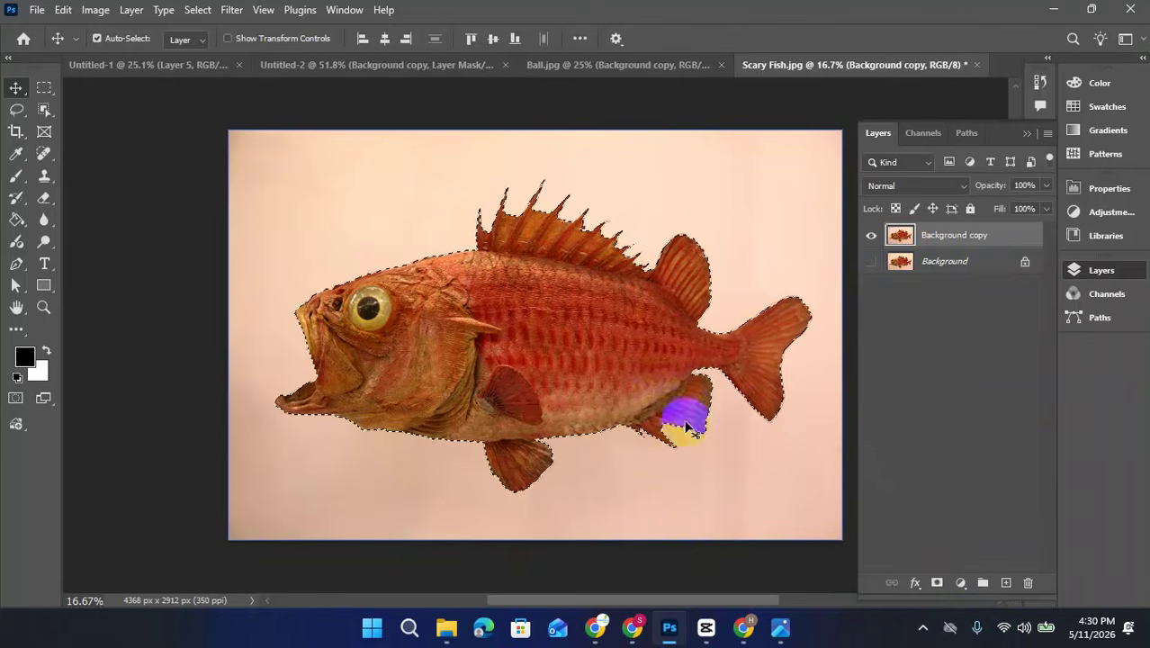
pyautogui.click(380, 404)
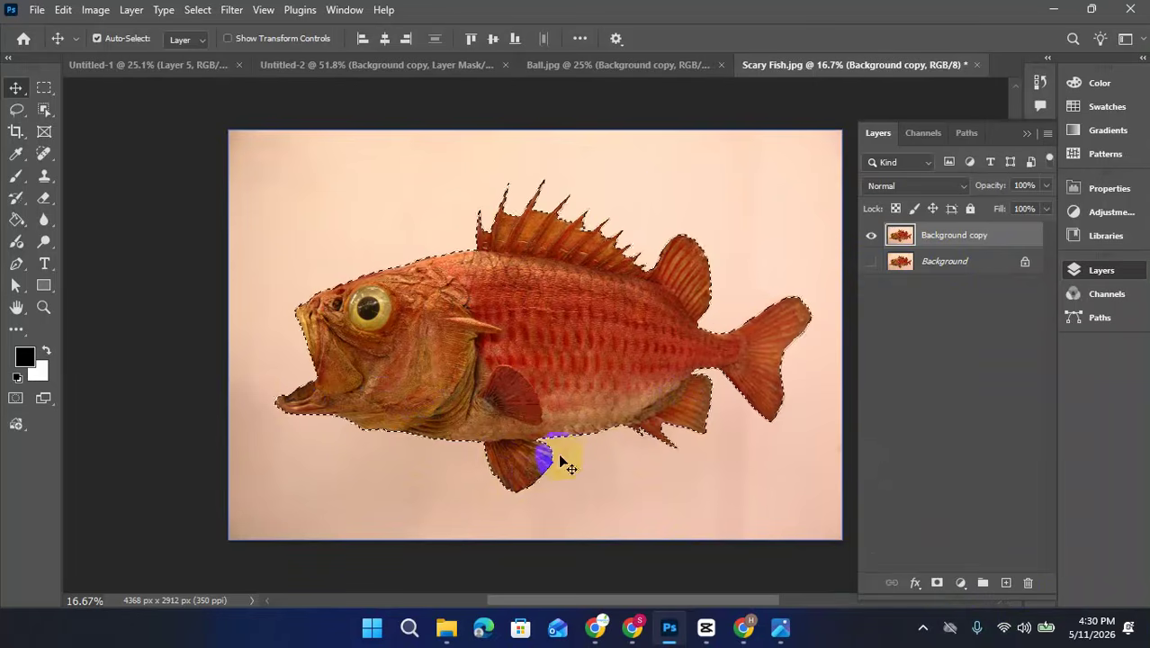
pyautogui.click(688, 241)
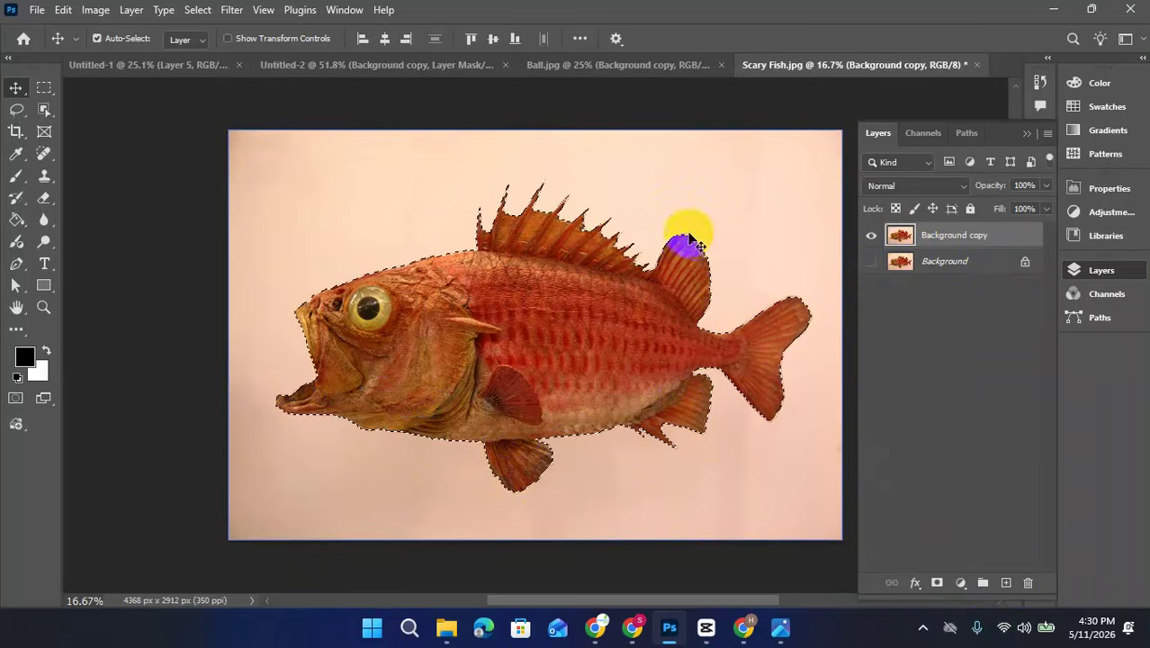
pyautogui.click(611, 339)
pyautogui.click(937, 583)
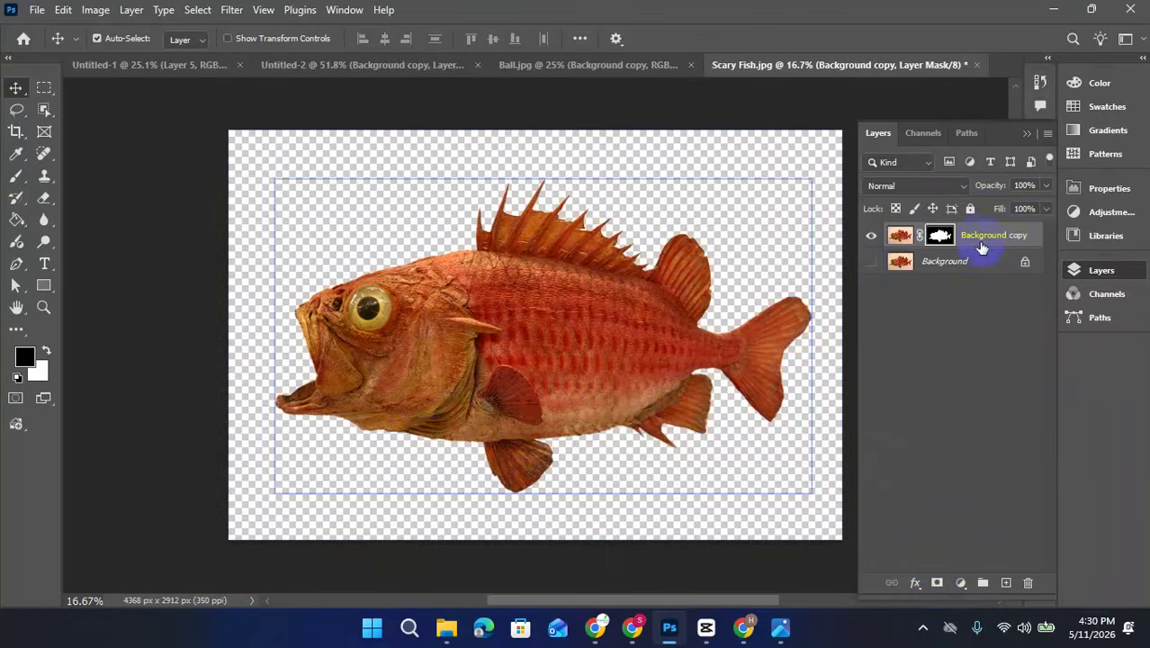
# - Convert the masked fish layer to a smart object and place it in the Untitled-2 composite above the hand layer
pyautogui.rightClick(981, 238)
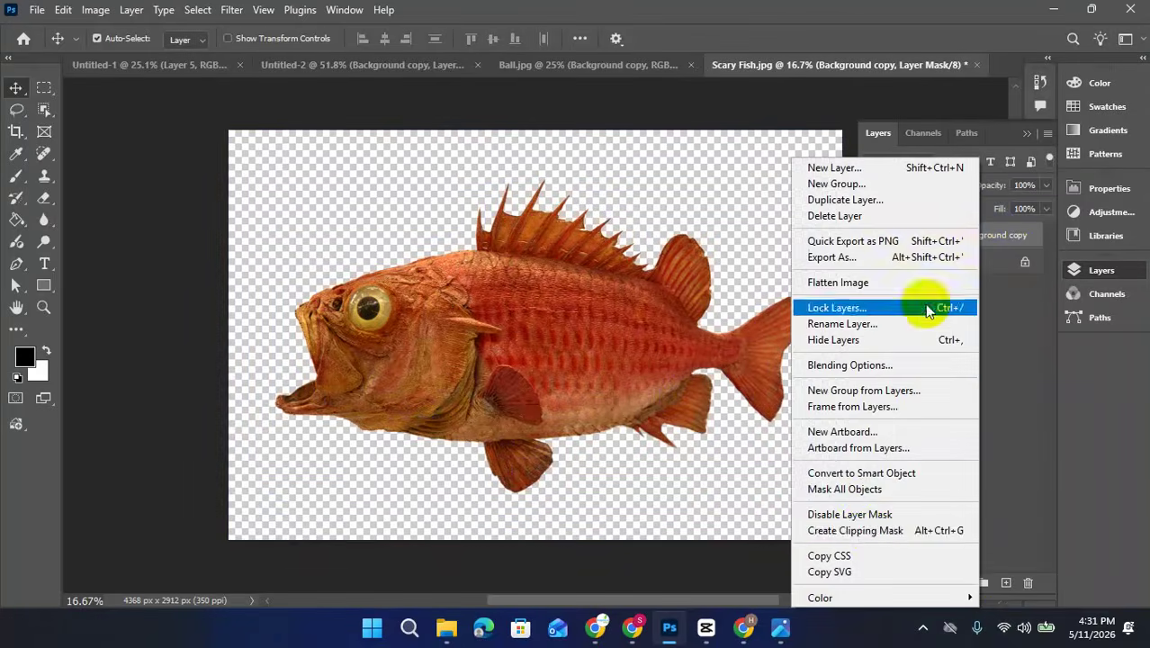
pyautogui.click(902, 475)
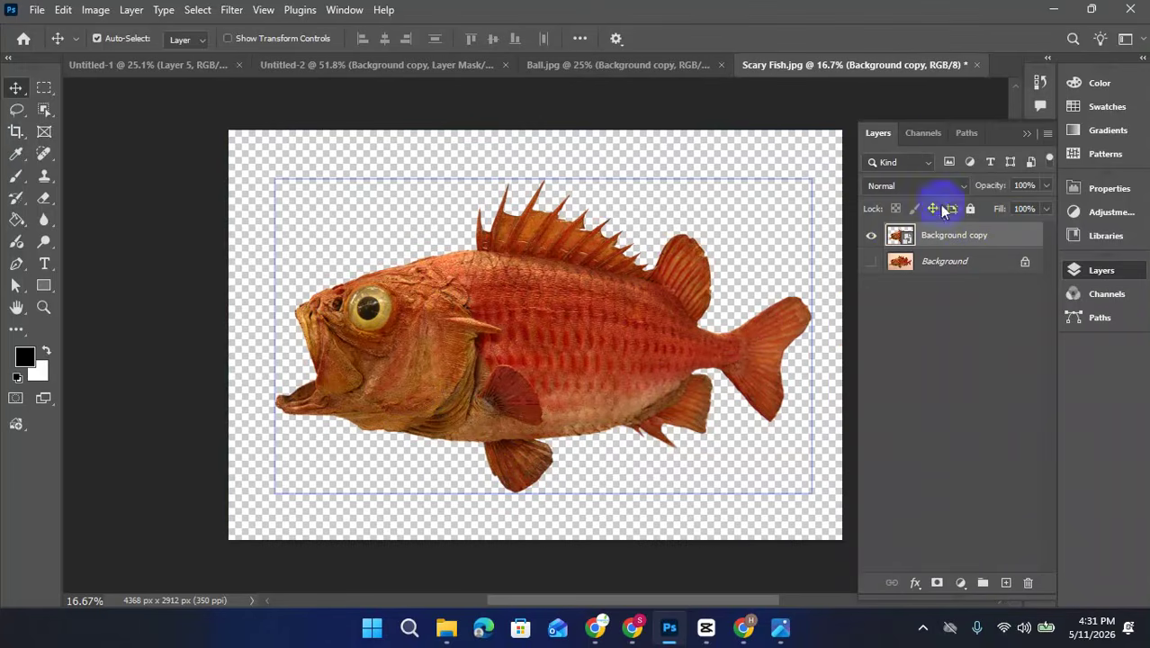
pyautogui.moveTo(951, 239); pyautogui.dragTo(481, 295)
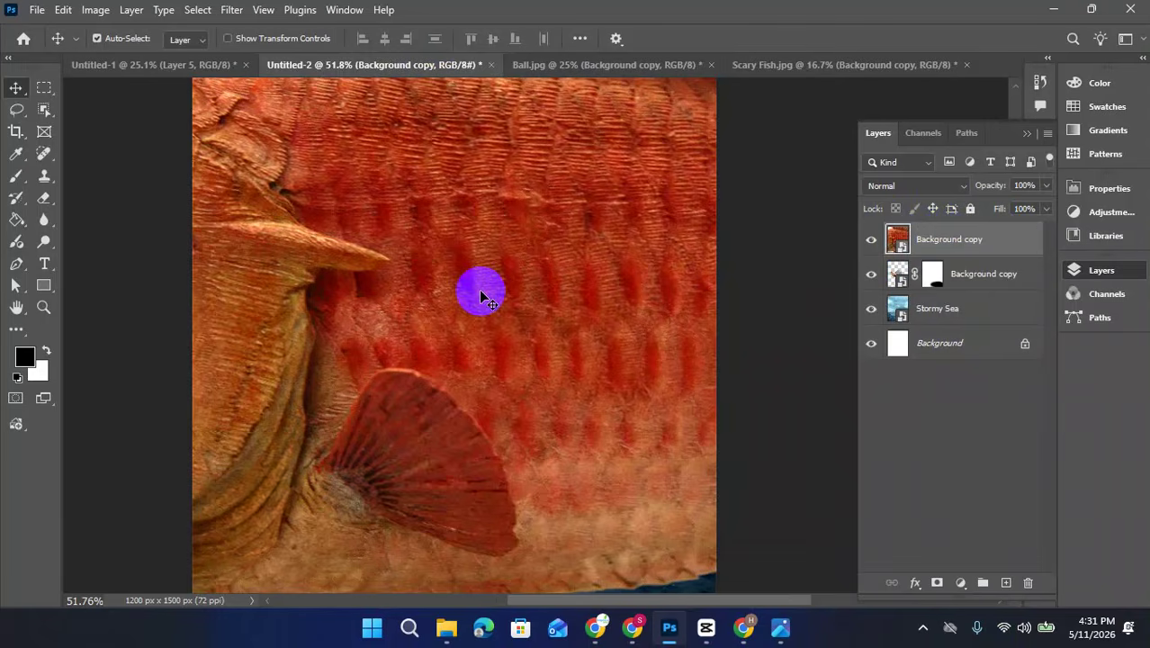
# - Scale the fish layer down to about 34% and position it inside the glass ball
pyautogui.scroll(-5, 488, 288)
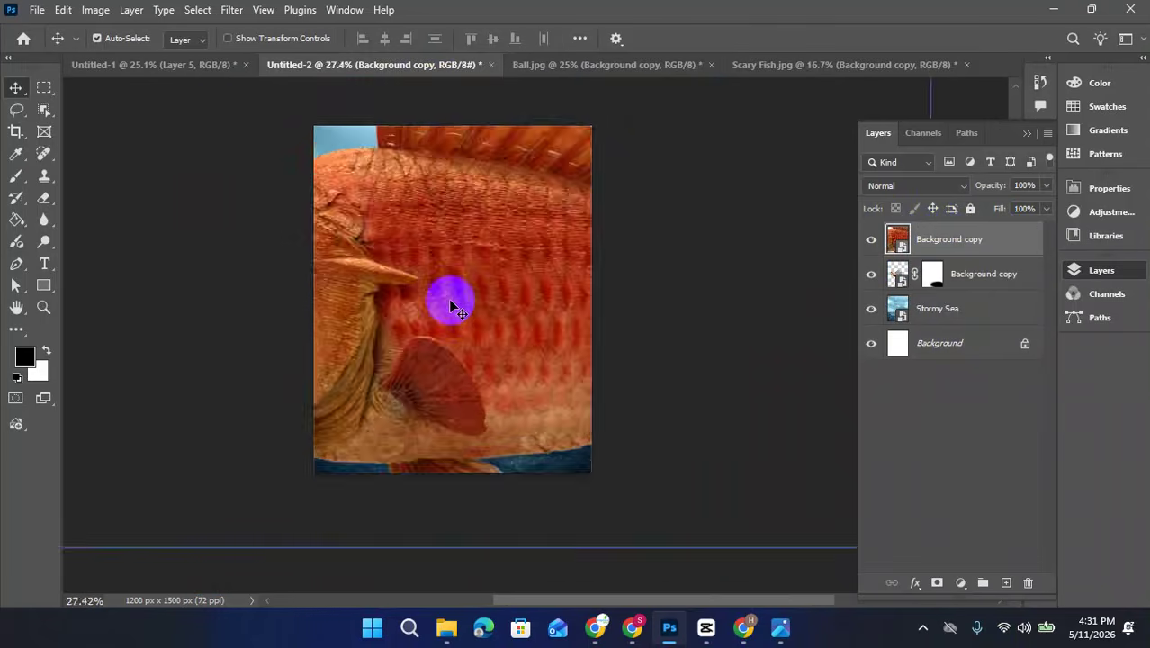
pyautogui.hotkey('ctrl', 't')
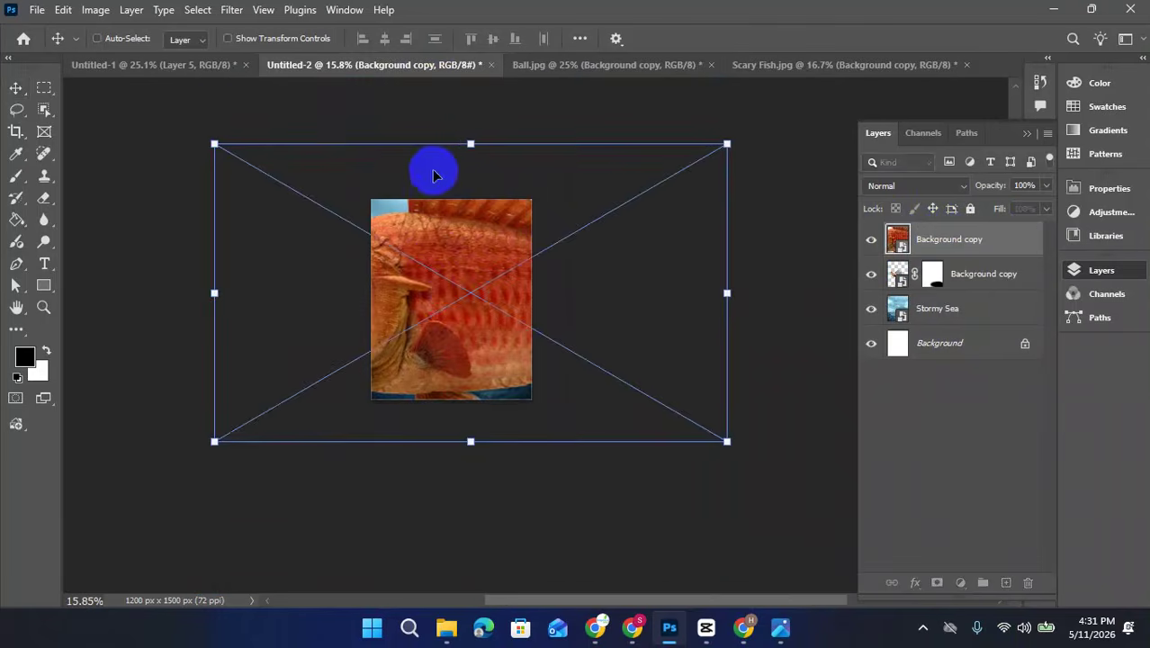
pyautogui.moveTo(468, 142); pyautogui.dragTo(452, 279)
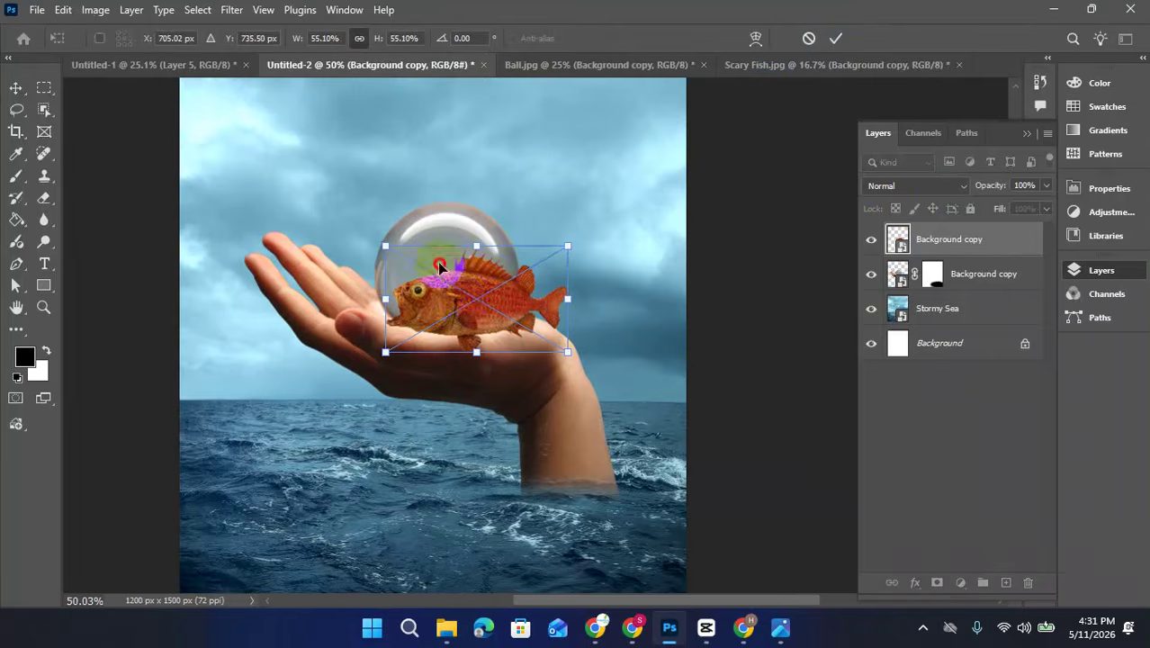
pyautogui.moveTo(439, 266); pyautogui.dragTo(412, 231)
pyautogui.scroll(5, 443, 248)
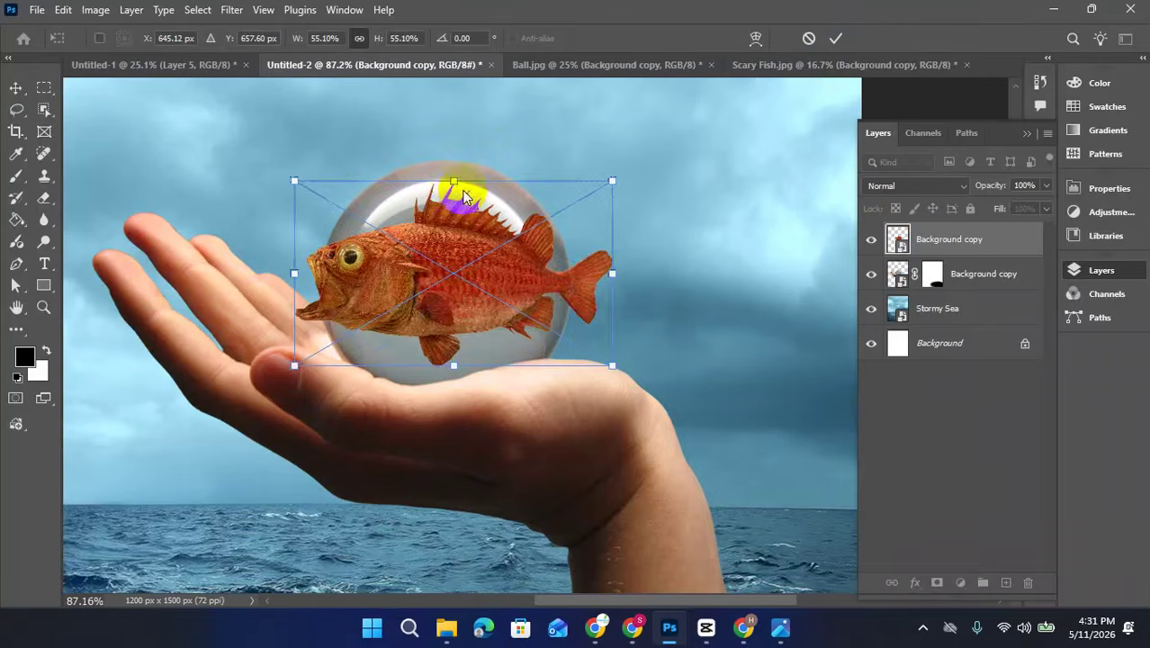
pyautogui.moveTo(452, 179); pyautogui.dragTo(454, 270)
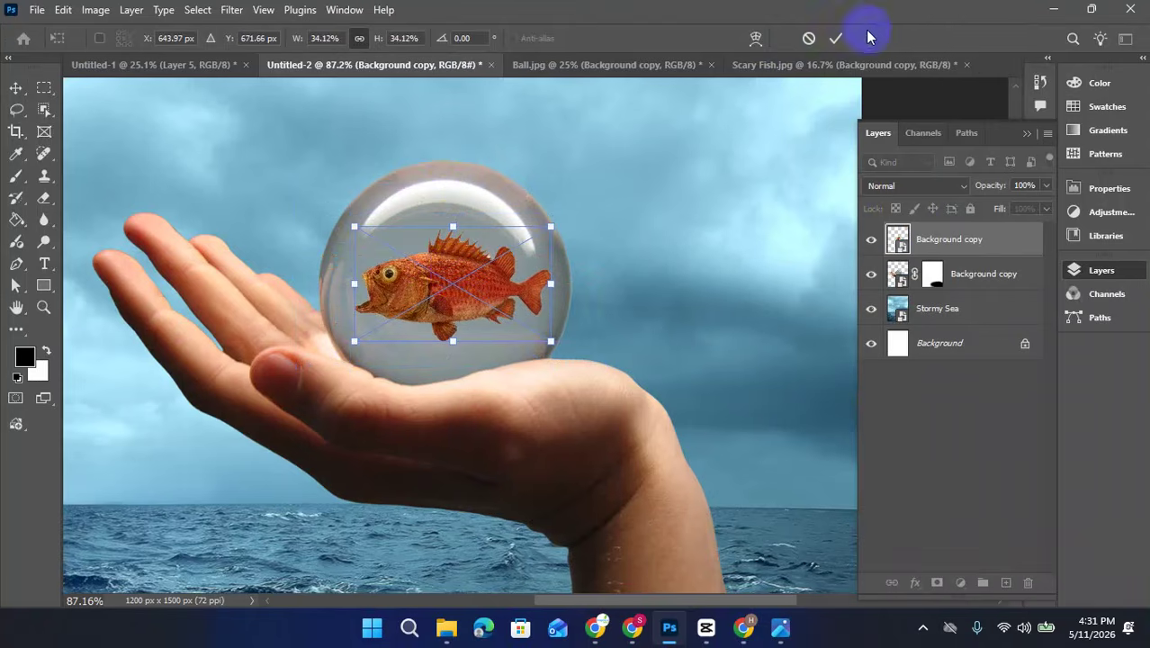
pyautogui.press('Return')
# - Set the fish layer's blend mode to Overlay
pyautogui.click(410, 255)
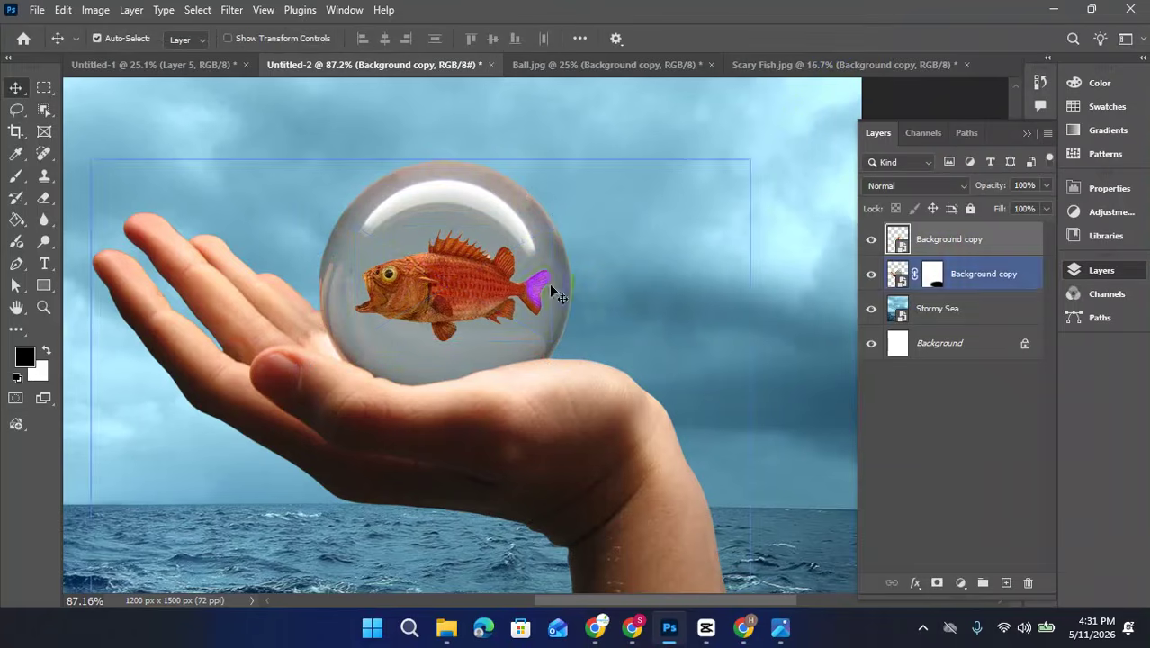
pyautogui.click(373, 300)
pyautogui.scroll(3, 387, 279)
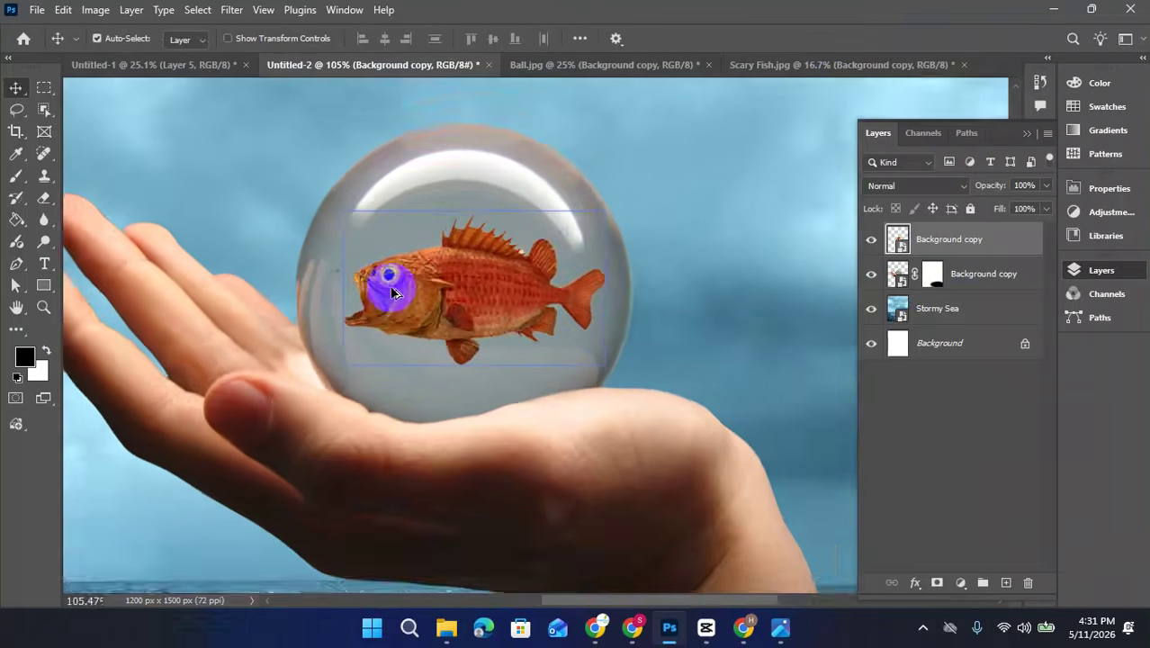
pyautogui.scroll(-3, 386, 290)
pyautogui.moveTo(593, 294); pyautogui.dragTo(535, 337)
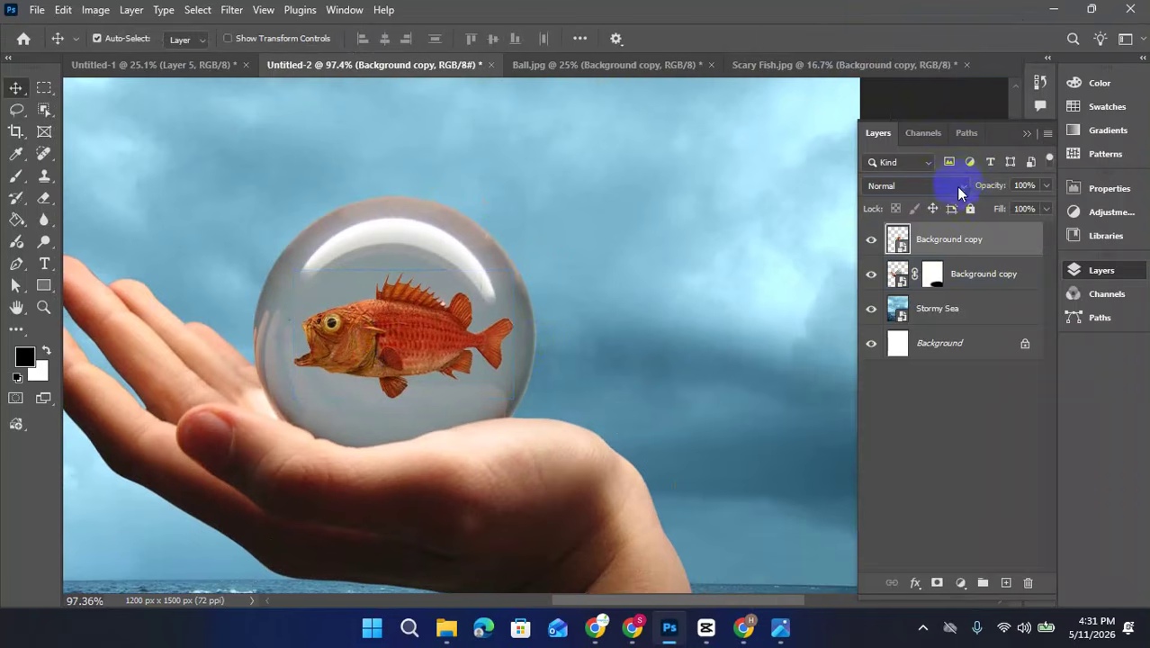
pyautogui.click(960, 191)
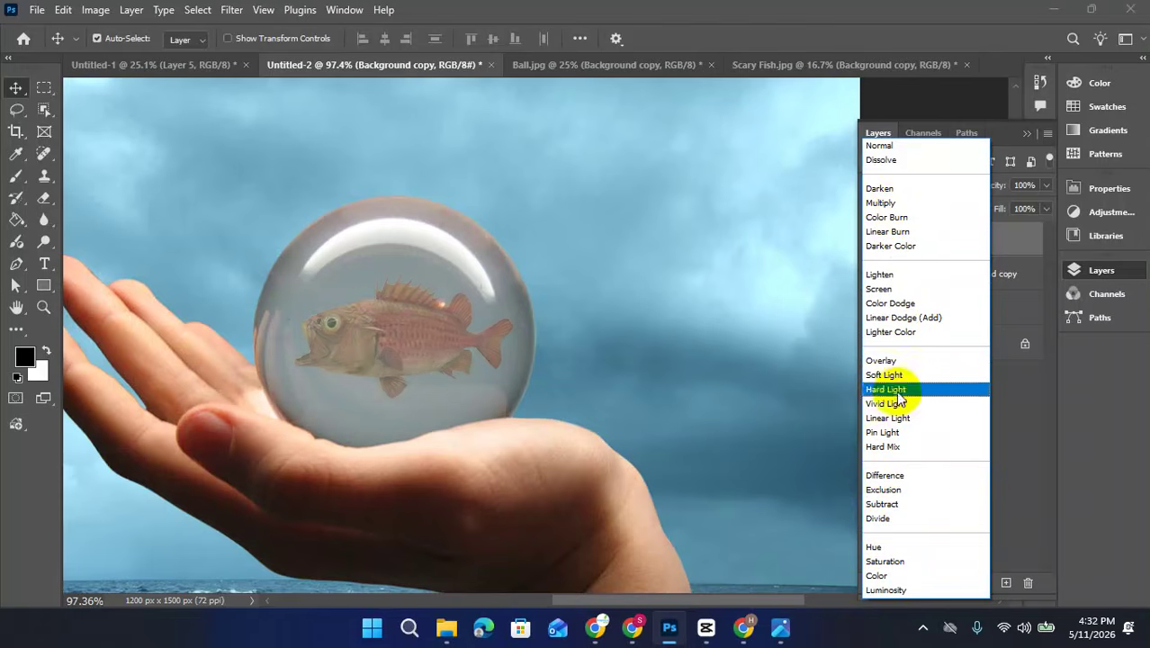
pyautogui.click(884, 364)
pyautogui.click(458, 325)
pyautogui.click(821, 274)
pyautogui.click(438, 304)
pyautogui.scroll(-5, 438, 304)
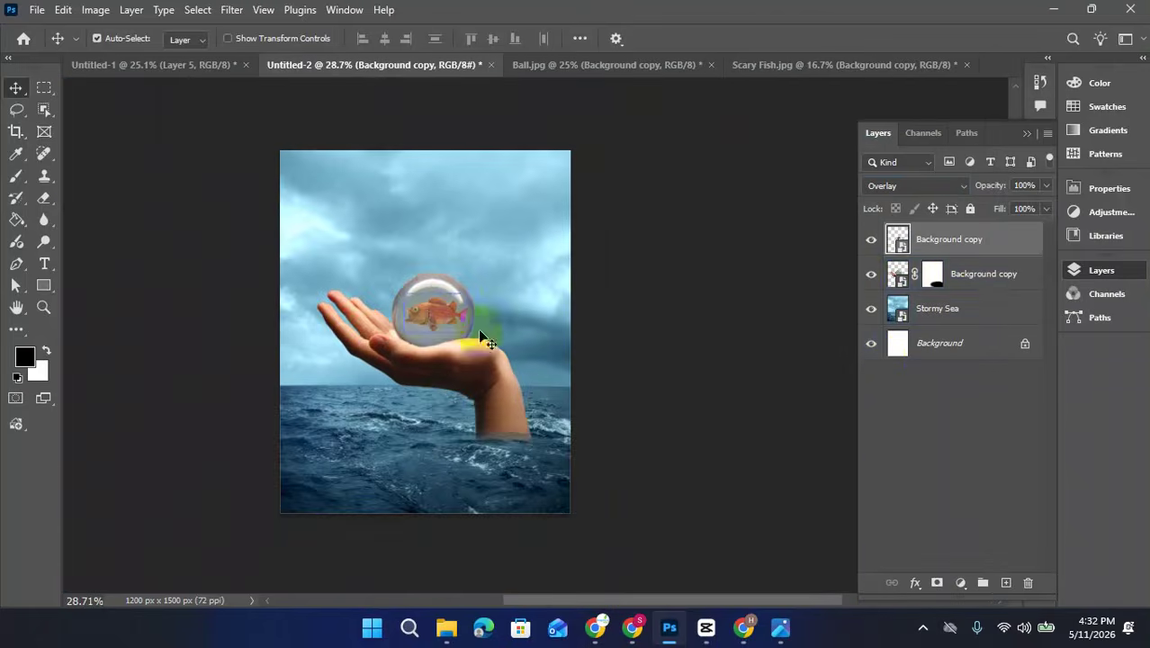
pyautogui.scroll(2, 612, 309)
# - Preview the Water on Glass image in the Resources folder and place it in the composite over the hand and glass ball
pyautogui.click(446, 628)
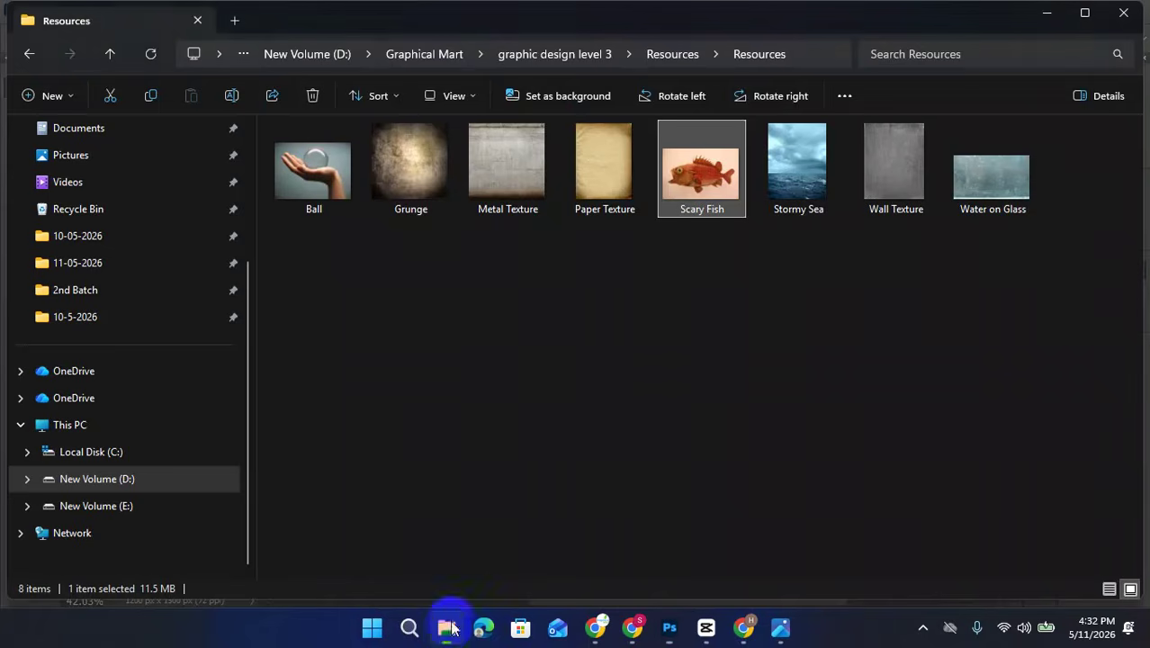
pyautogui.moveTo(417, 245); pyautogui.dragTo(611, 173)
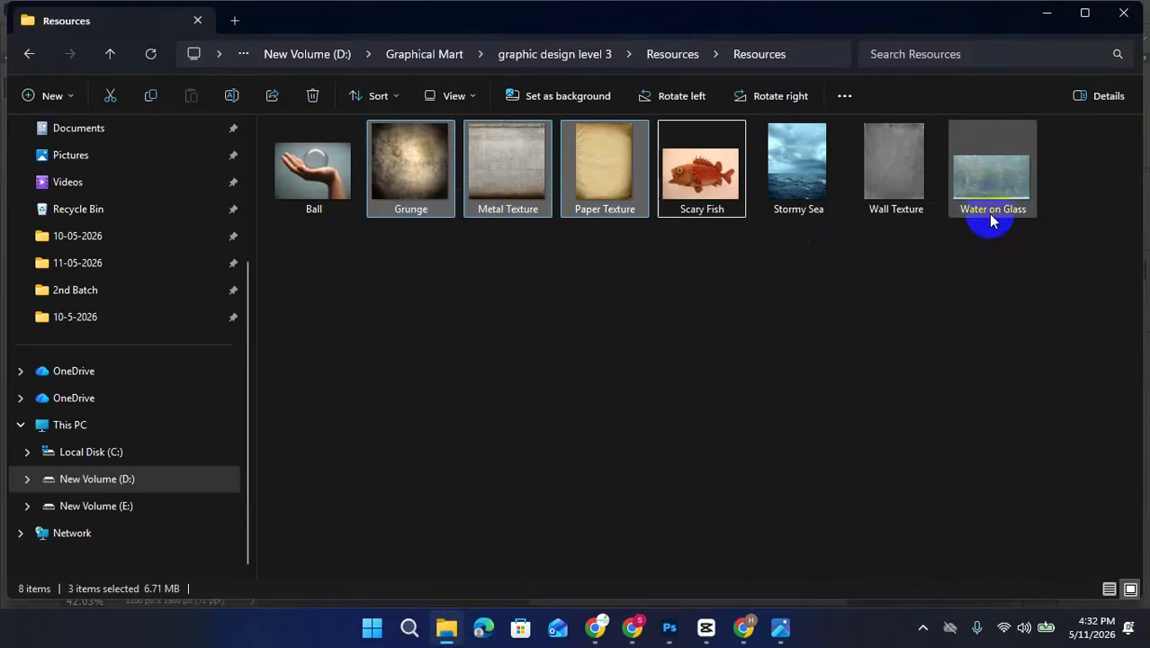
pyautogui.moveTo(990, 212)
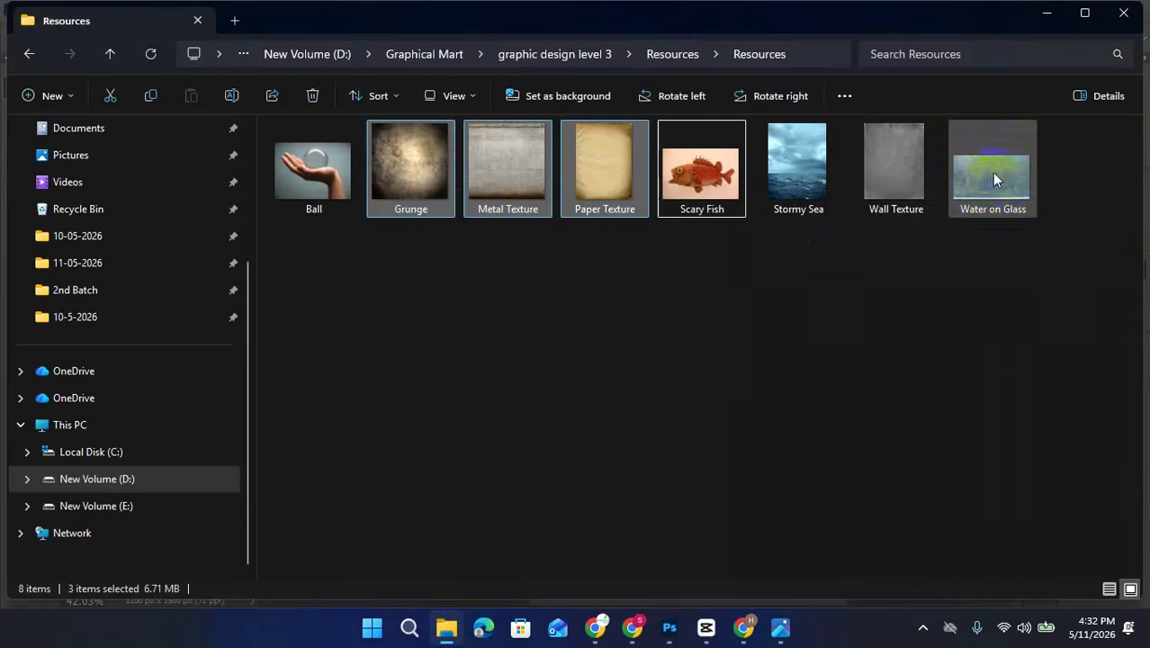
pyautogui.click(992, 172)
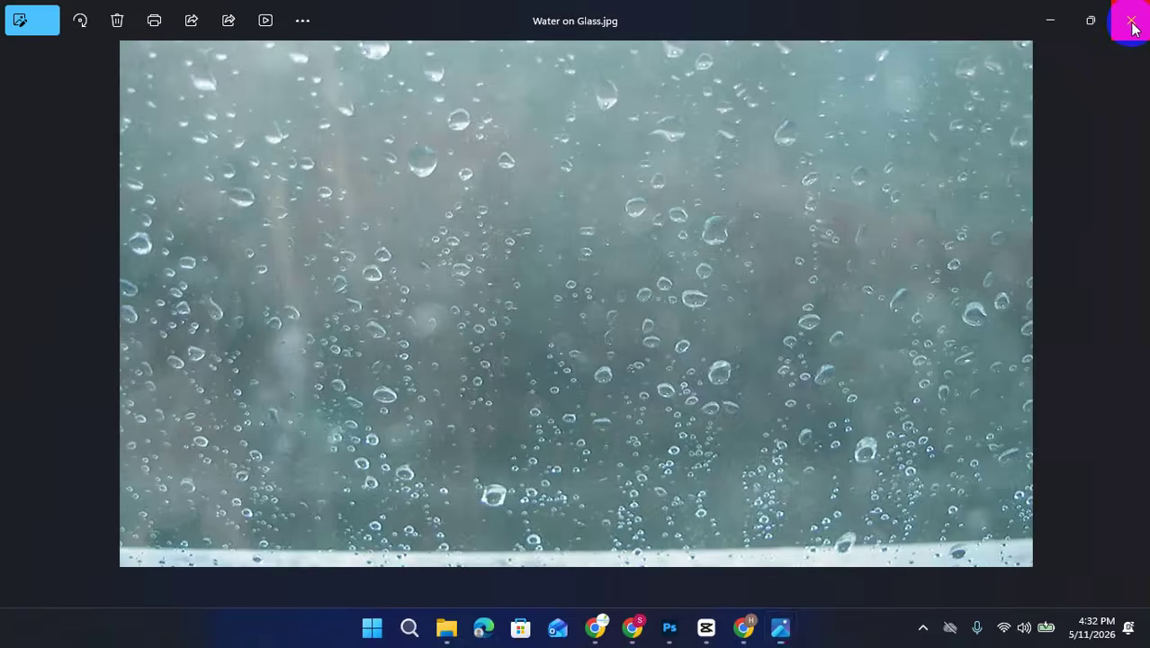
pyautogui.click(1131, 24)
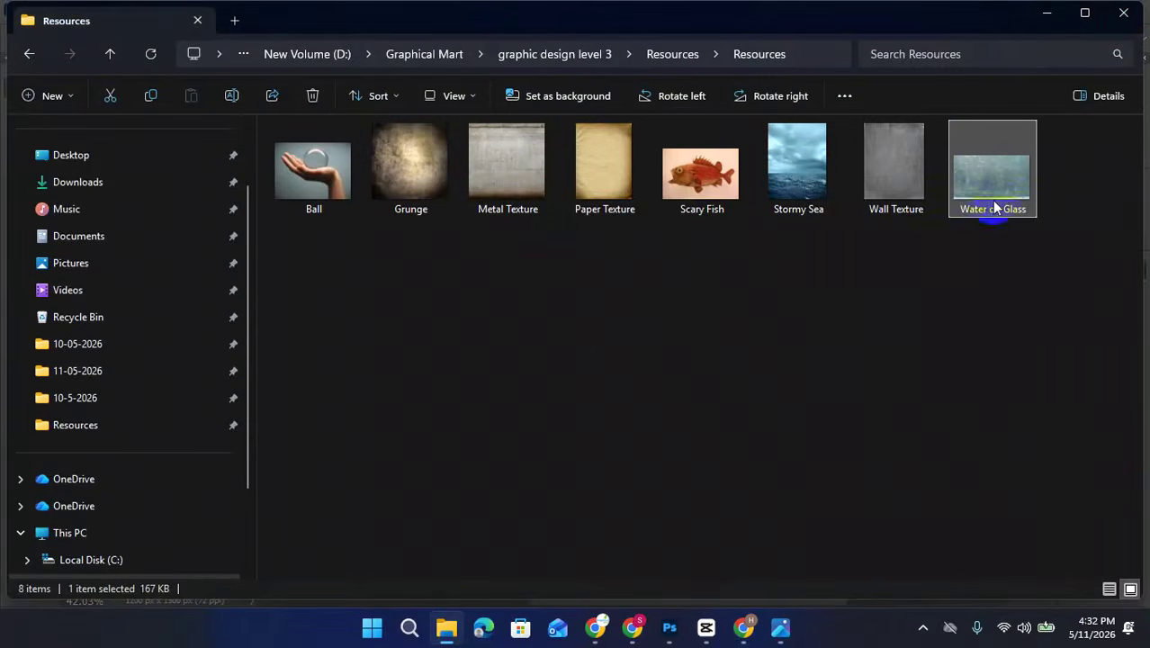
pyautogui.moveTo(997, 198); pyautogui.dragTo(354, 346)
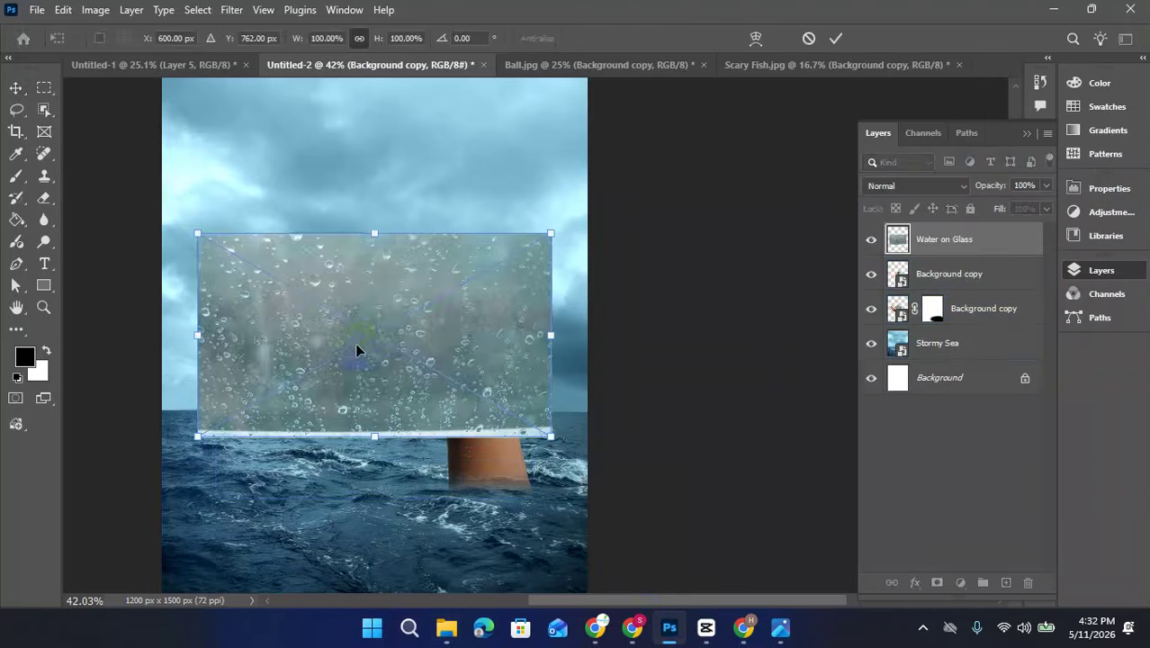
pyautogui.moveTo(430, 344); pyautogui.dragTo(448, 294)
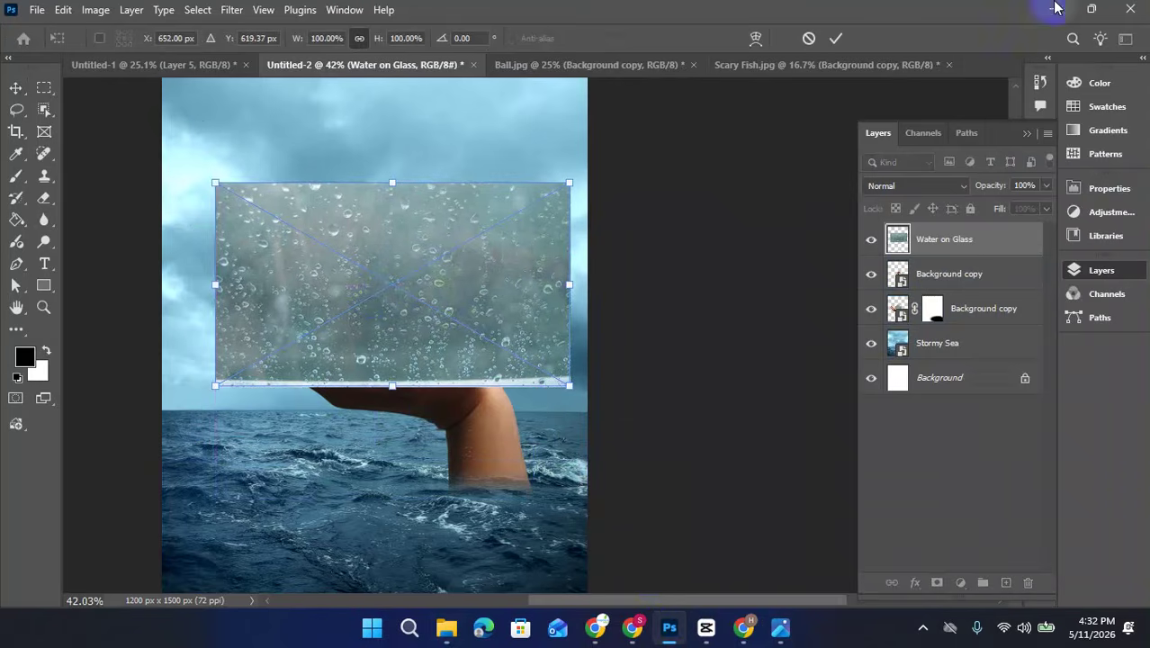
pyautogui.click(836, 38)
# - Lower the Water on Glass layer's opacity to about 33% and shift the layer slightly upward over the ball
pyautogui.click(1046, 185)
pyautogui.moveTo(1049, 205); pyautogui.dragTo(994, 207)
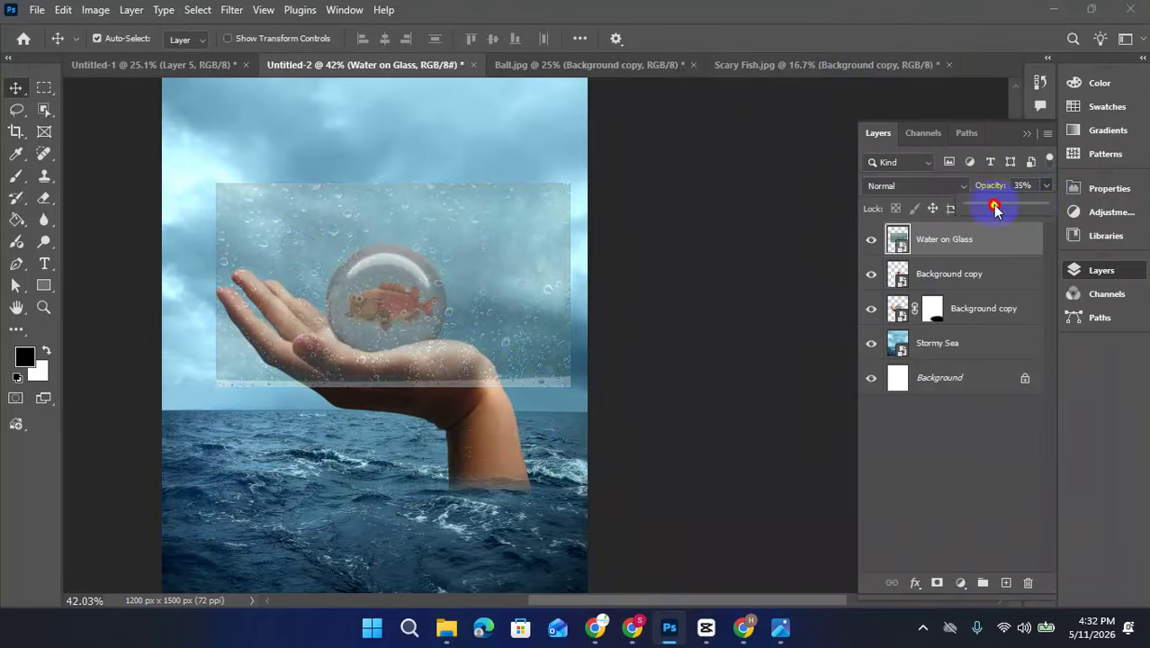
pyautogui.moveTo(543, 325); pyautogui.dragTo(519, 297)
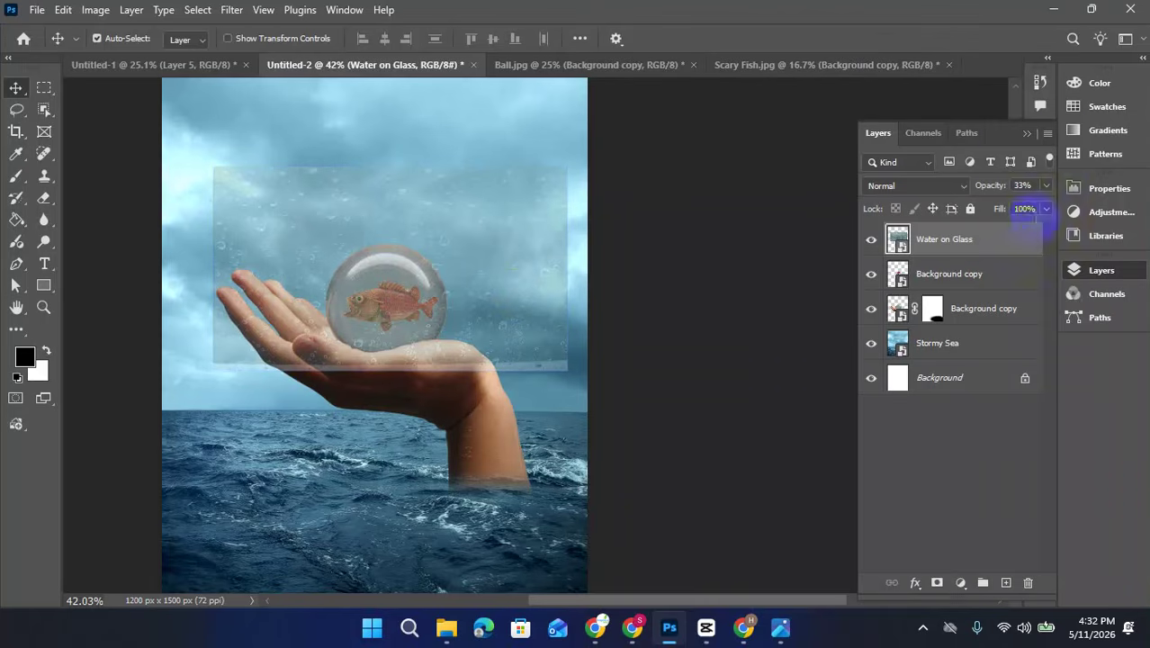
# - Set the Water on Glass layer's opacity to 100% and its blend mode to Overlay
pyautogui.moveTo(992, 207); pyautogui.dragTo(1046, 207)
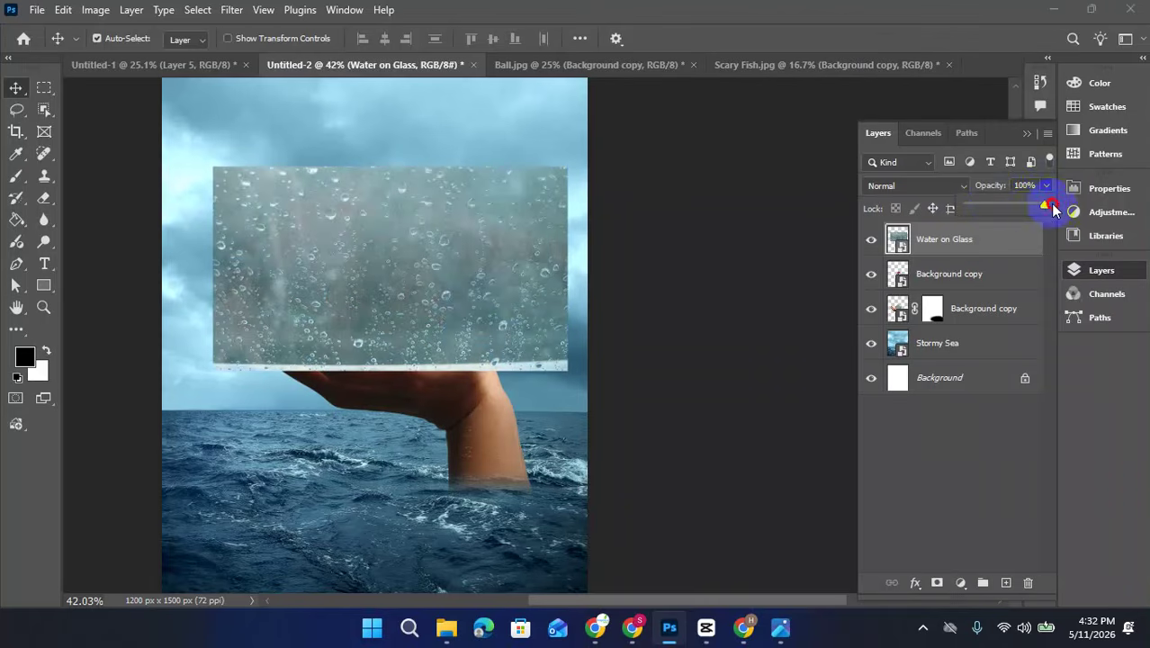
pyautogui.click(925, 186)
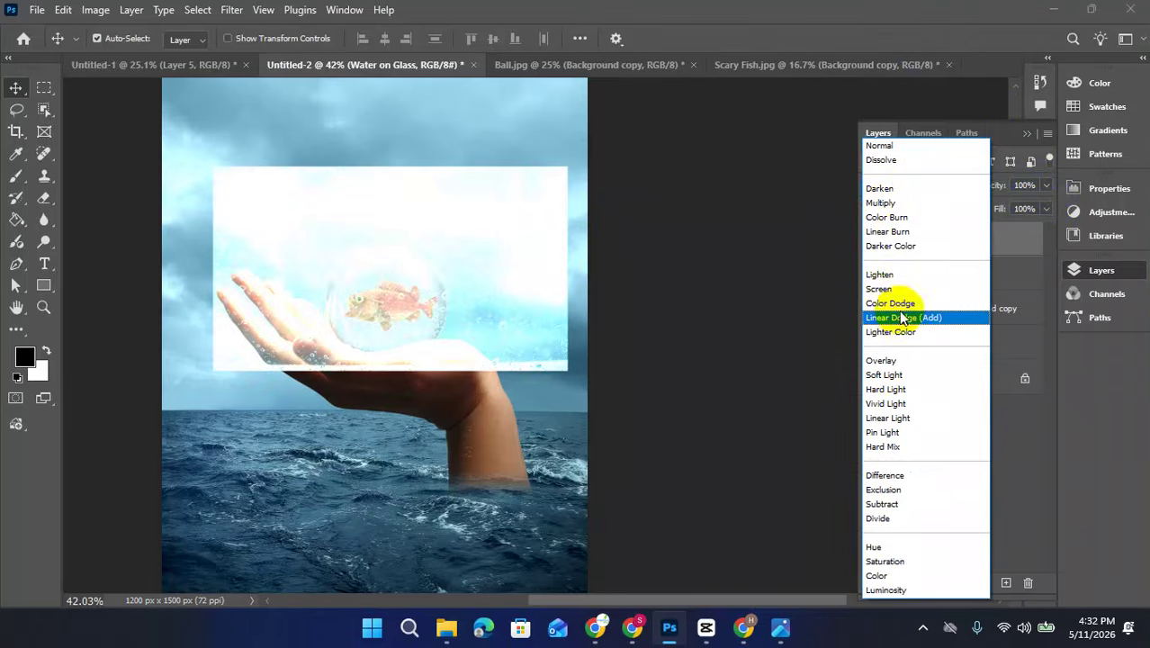
pyautogui.click(896, 361)
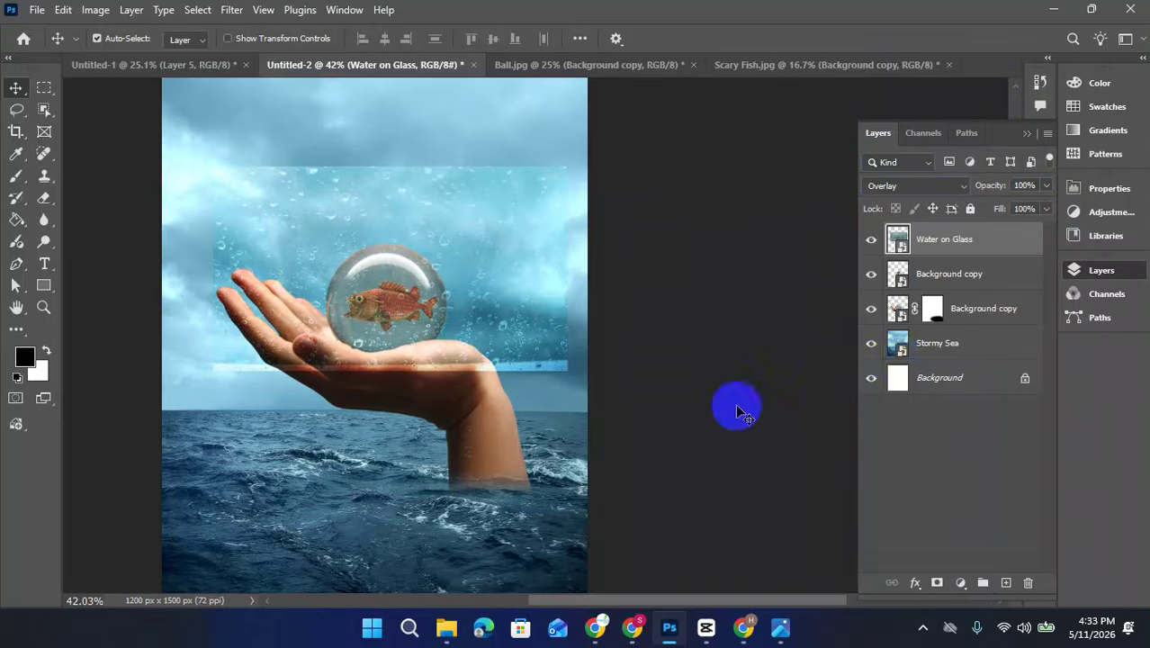
pyautogui.moveTo(441, 351); pyautogui.dragTo(442, 339)
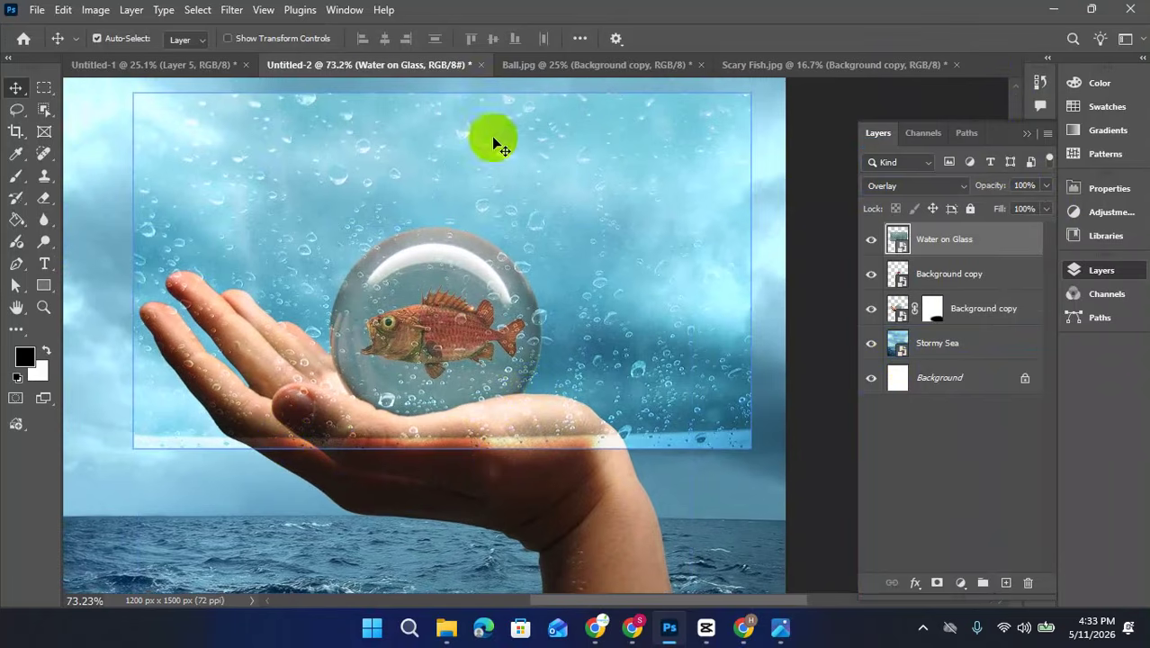
pyautogui.click(503, 473)
pyautogui.click(470, 437)
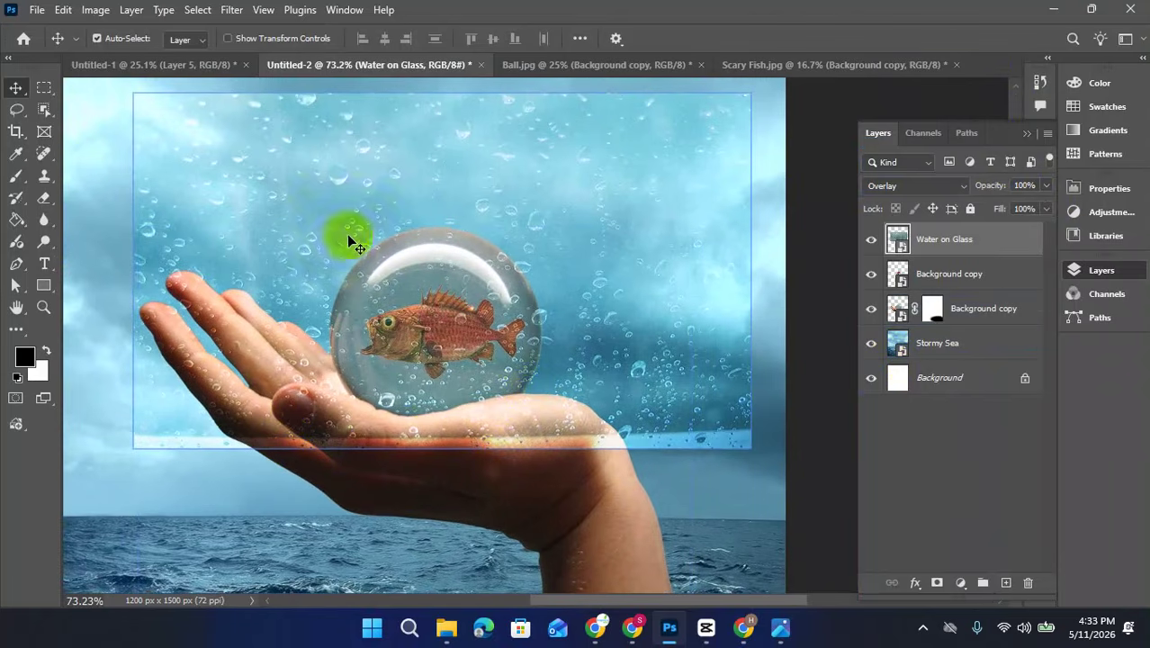
pyautogui.click(370, 245)
pyautogui.click(394, 268)
pyautogui.click(461, 315)
pyautogui.click(927, 252)
# - Hide the Water on Glass layer and select the masked layer containing the hand and glass ball
pyautogui.click(871, 240)
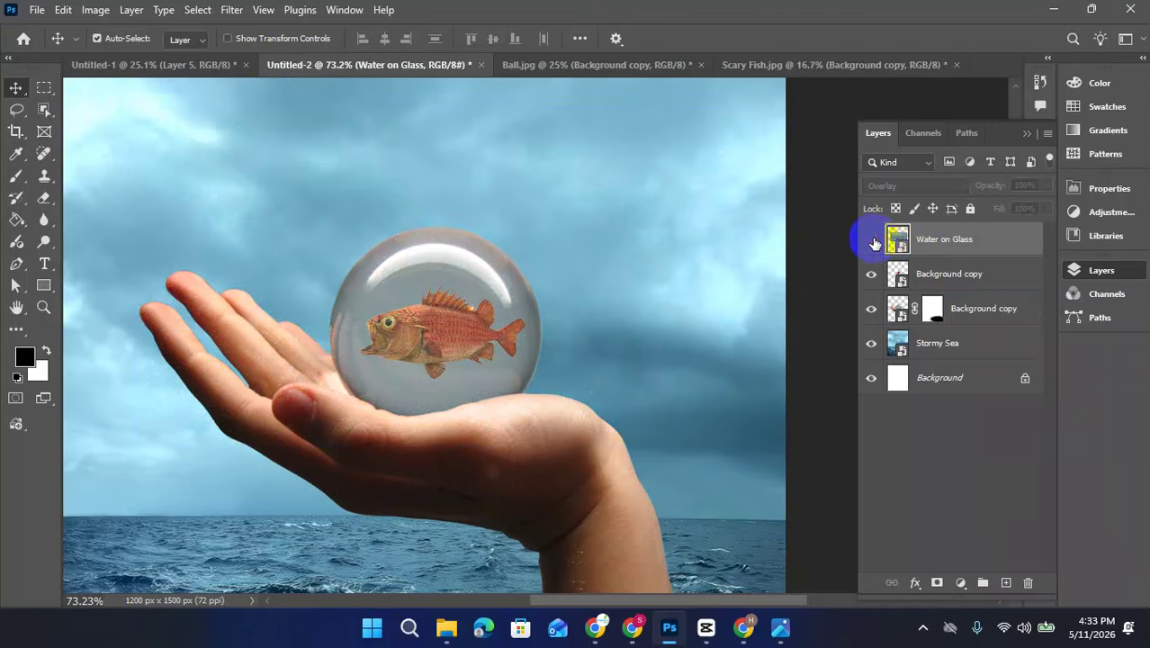
pyautogui.click(453, 249)
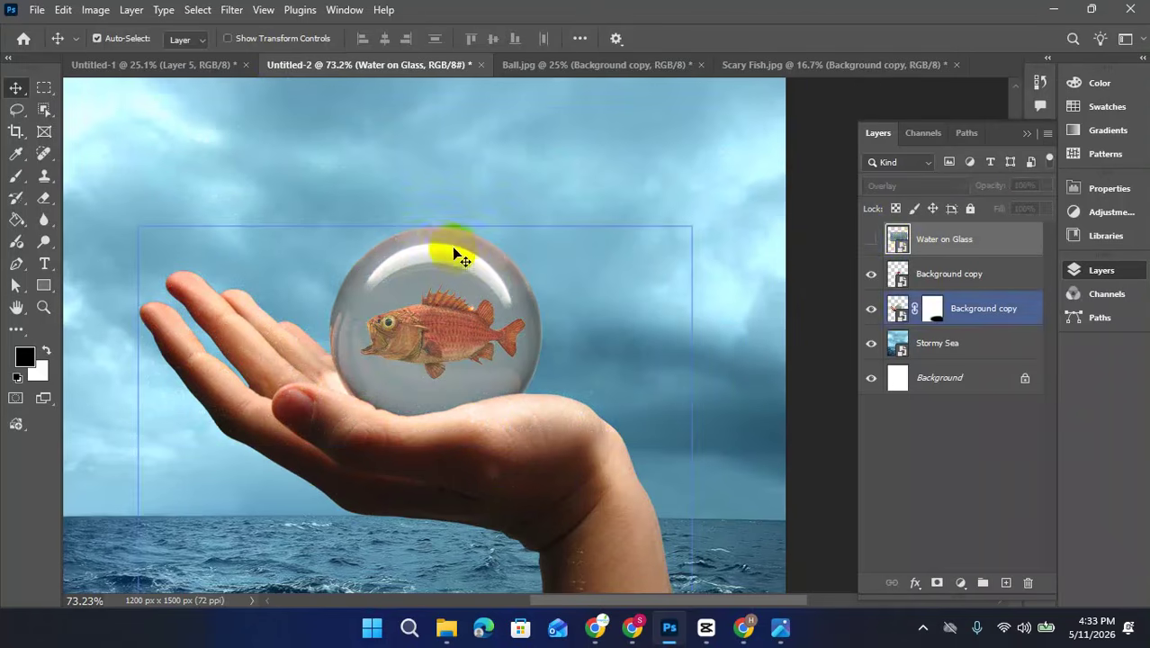
pyautogui.click(557, 336)
pyautogui.click(399, 324)
pyautogui.click(486, 472)
pyautogui.click(920, 345)
pyautogui.click(869, 309)
pyautogui.click(869, 309)
pyautogui.click(955, 312)
pyautogui.click(895, 309)
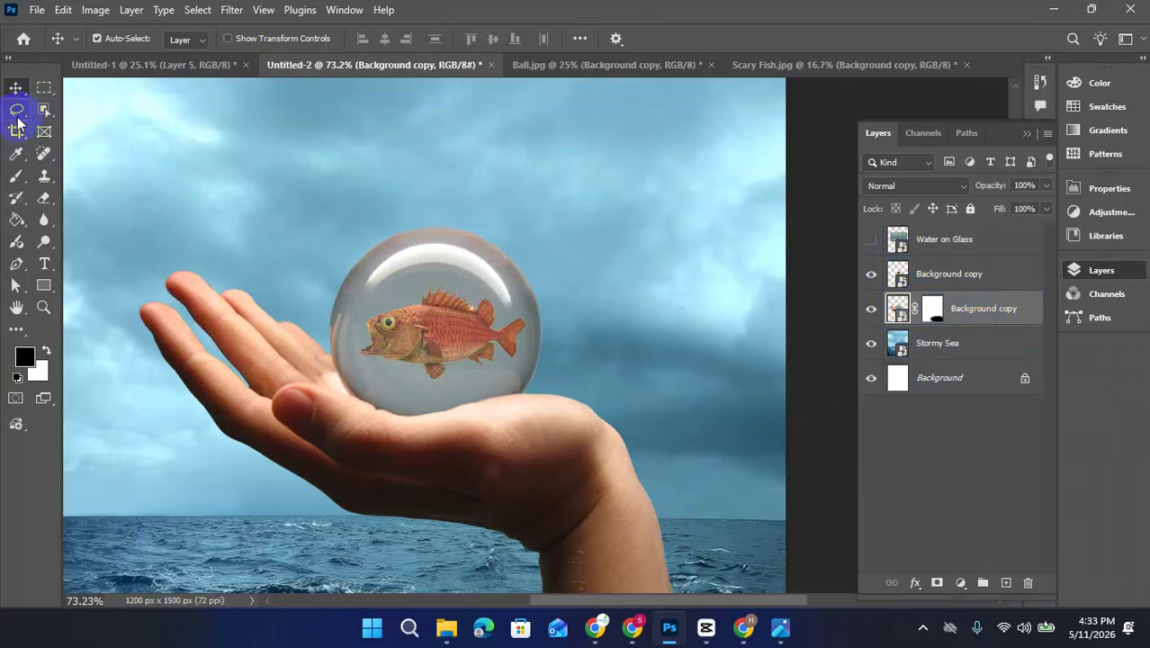
# - Select the glass ball with the Object Selection tool and copy it to a new layer
pyautogui.click(56, 116)
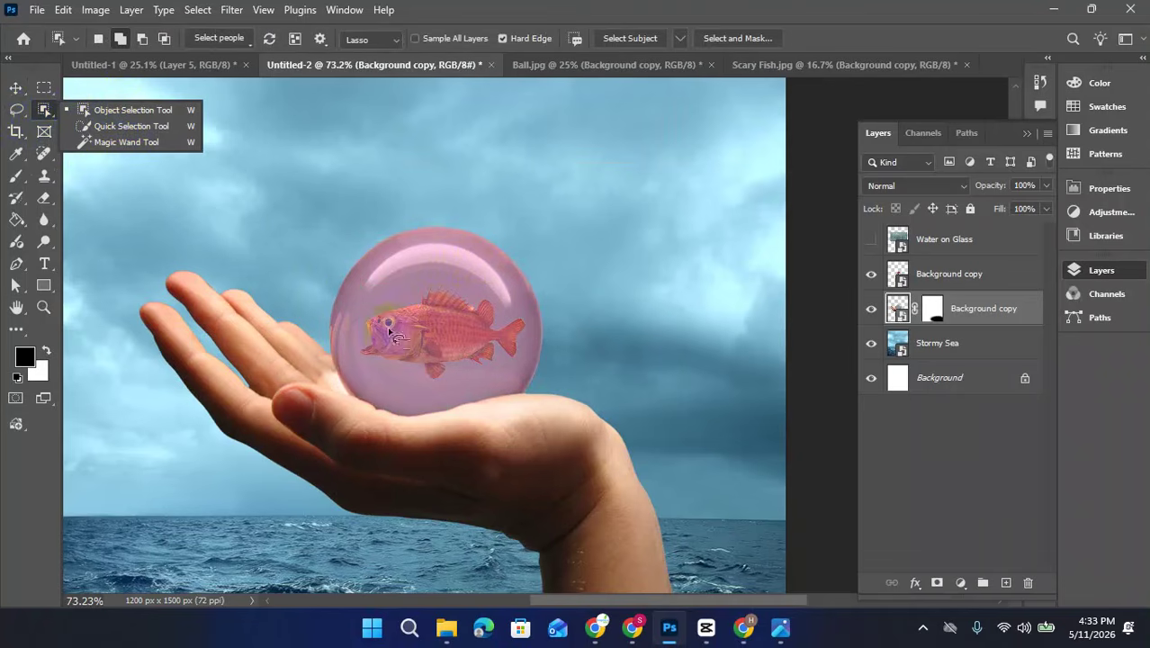
pyautogui.click(435, 313)
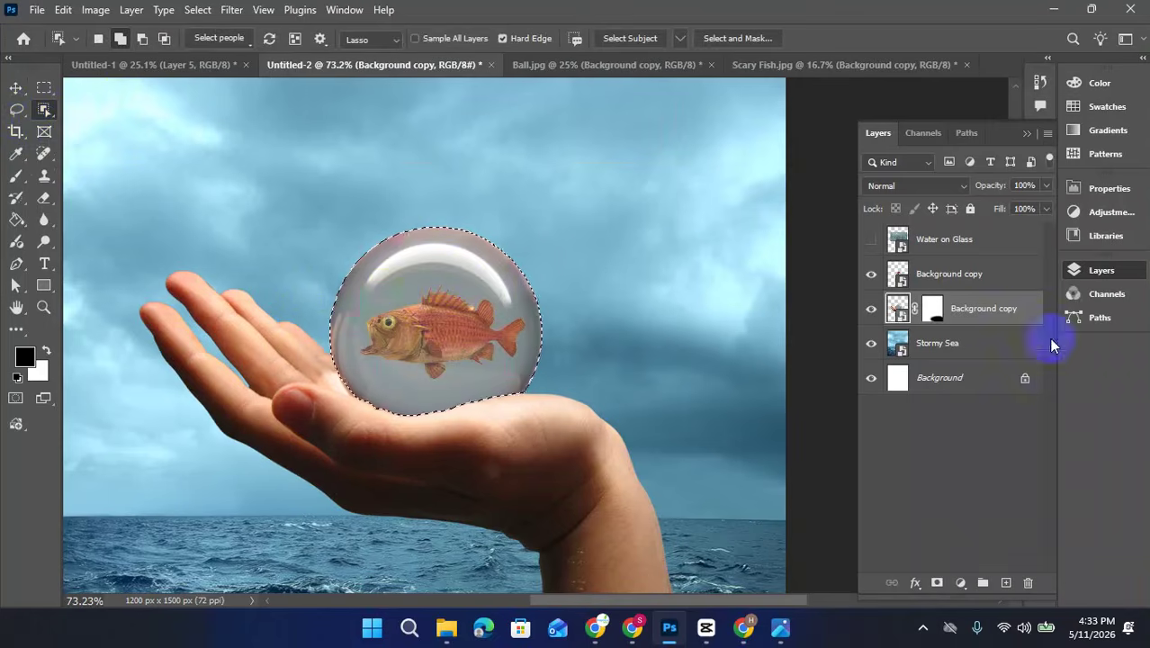
pyautogui.click(933, 308)
pyautogui.hotkey('ctrl', 'j')
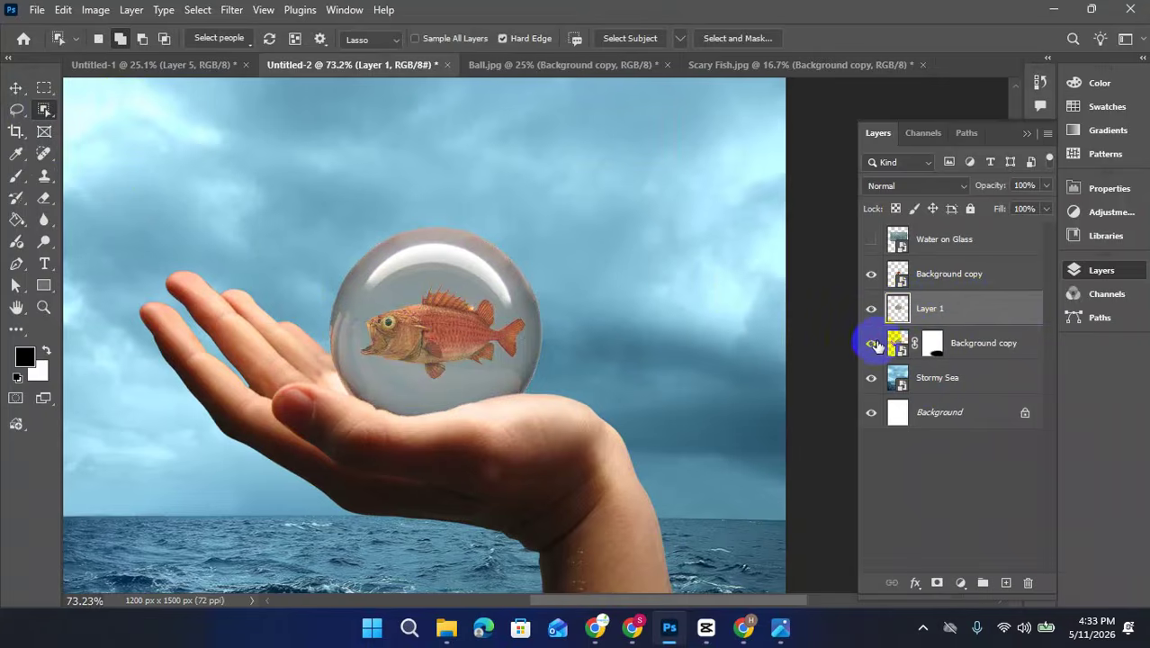
pyautogui.click(873, 345)
pyautogui.click(871, 345)
# - Show the Water on Glass layer and mask it with a selection loaded from Layer 1's pixels
pyautogui.click(871, 241)
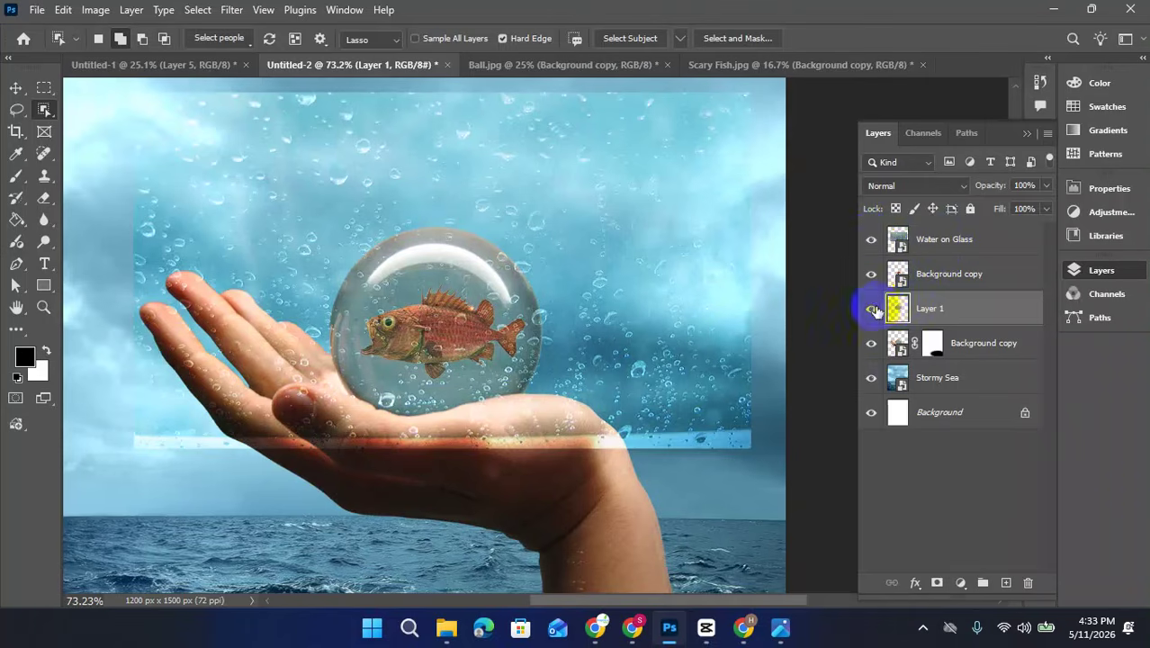
pyautogui.rightClick(895, 307)
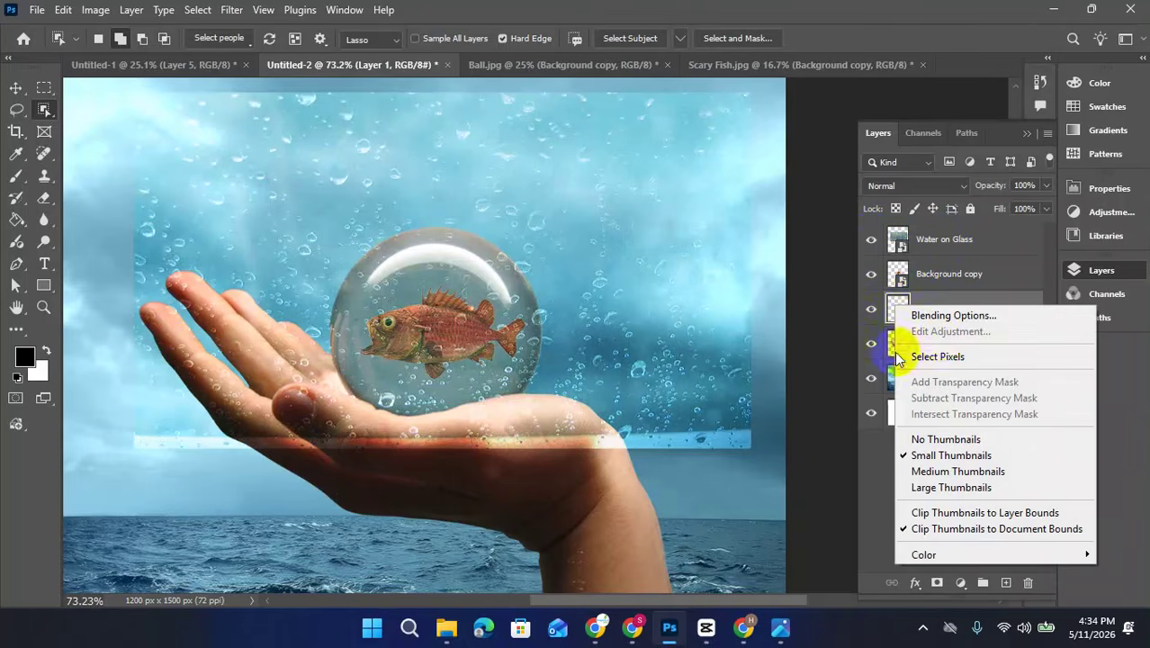
pyautogui.click(931, 357)
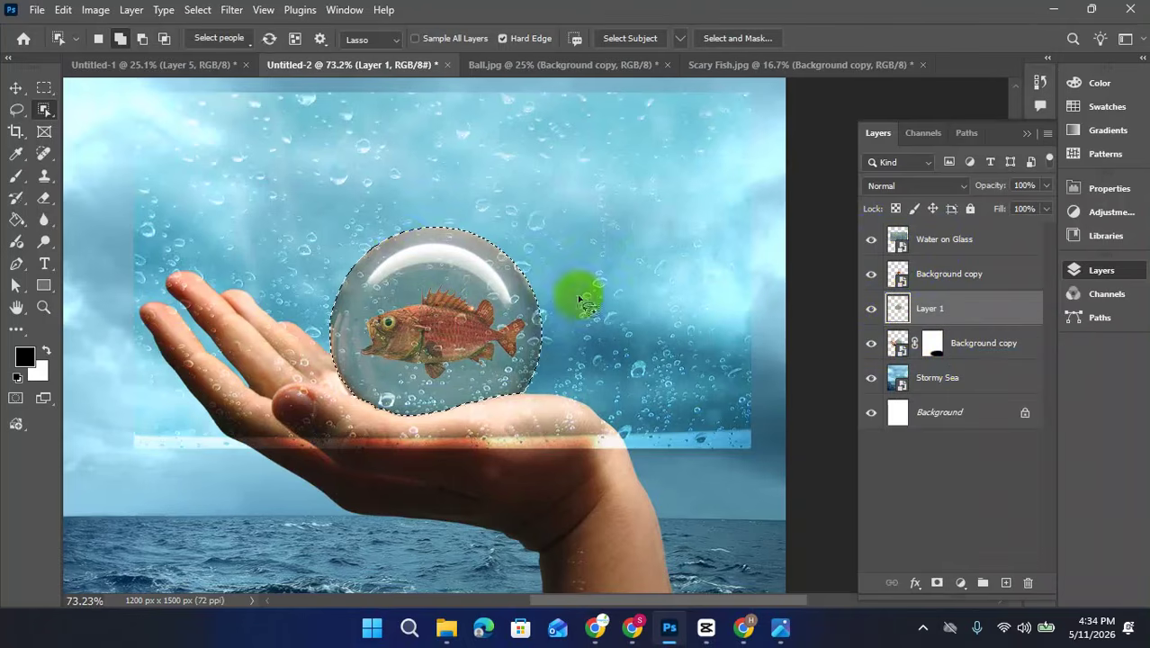
pyautogui.click(941, 249)
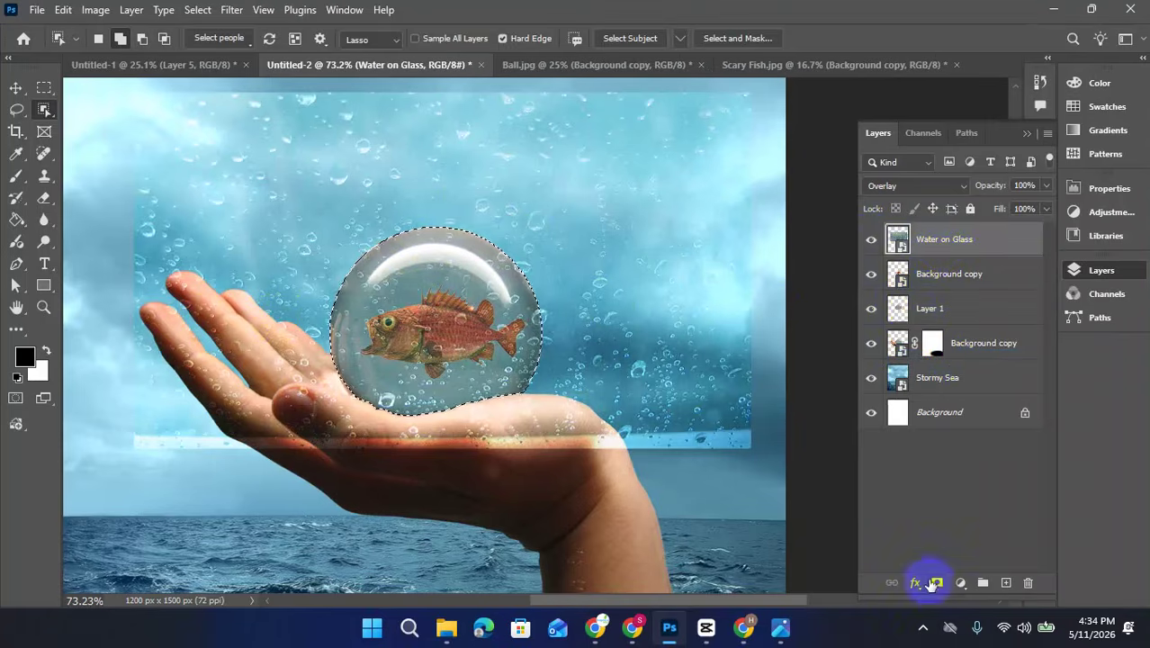
pyautogui.click(935, 585)
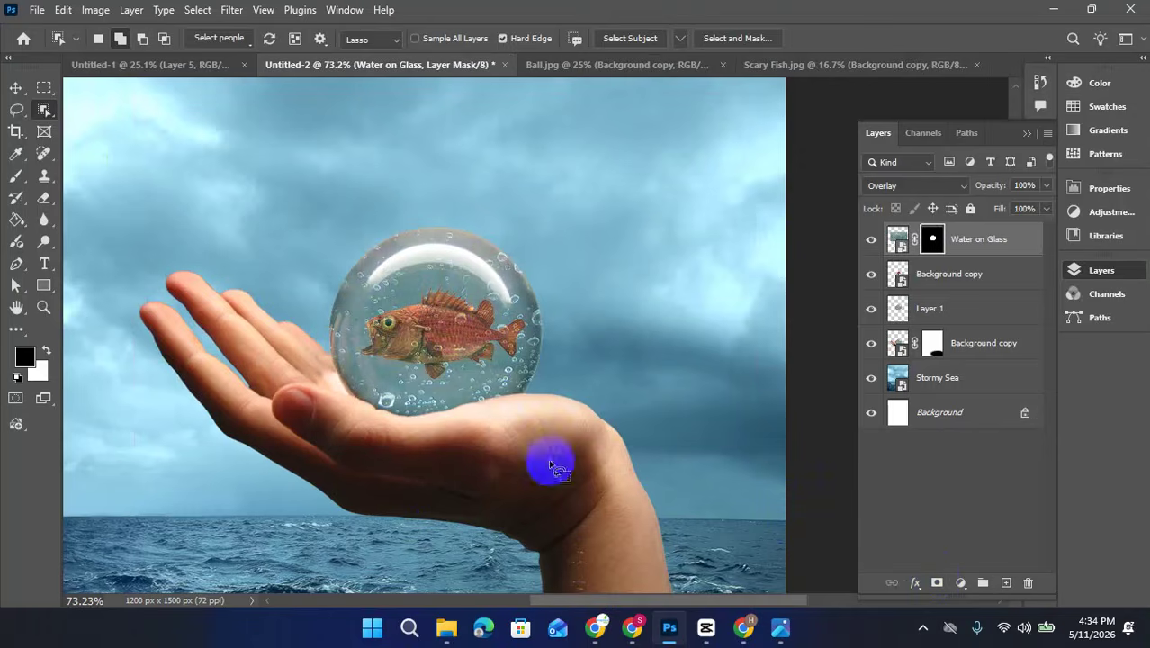
# - Undo the Water on Glass layer's mask and the glass ball copy, back to the active glass ball selection
pyautogui.click(18, 88)
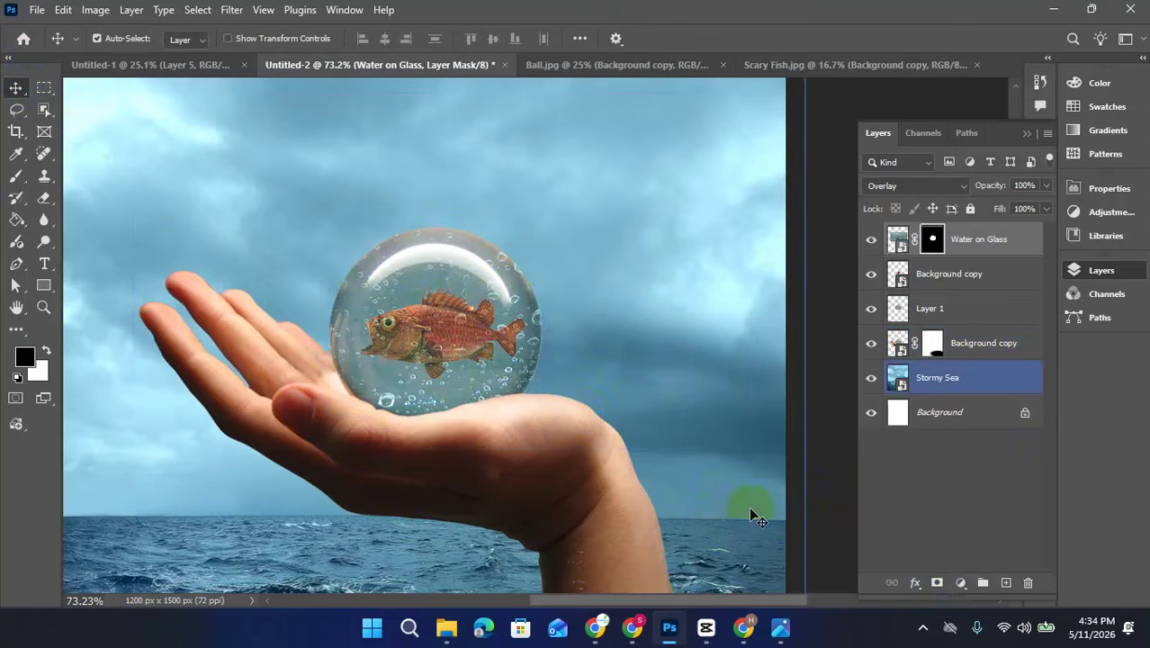
pyautogui.scroll(3, 427, 314)
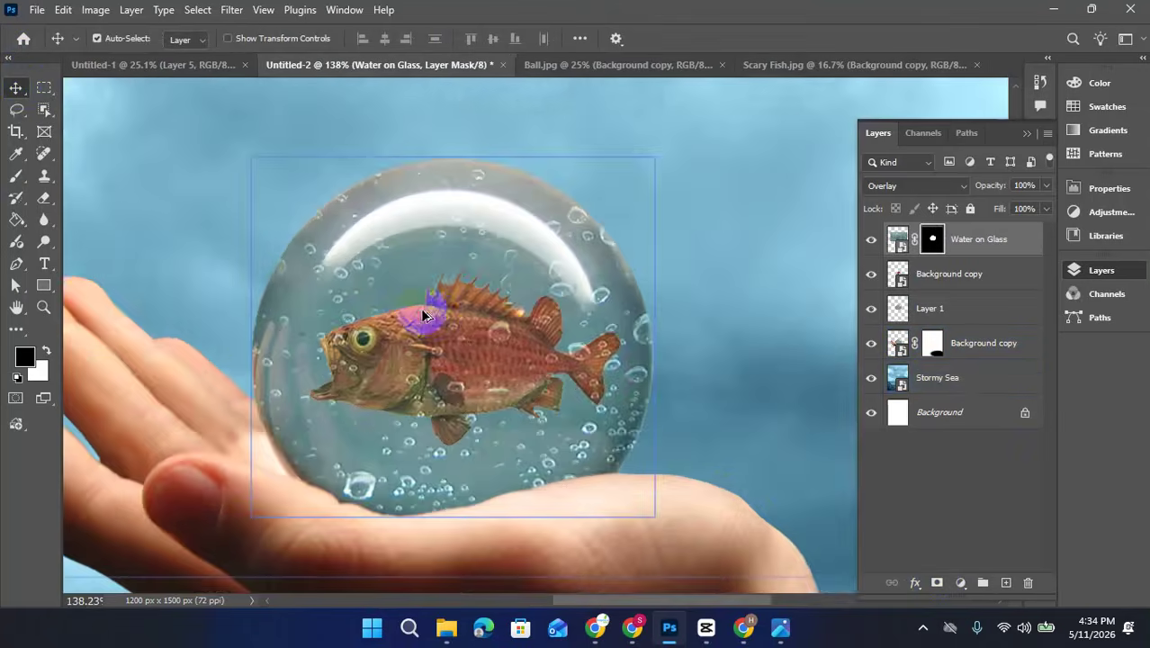
pyautogui.scroll(-3, 455, 347)
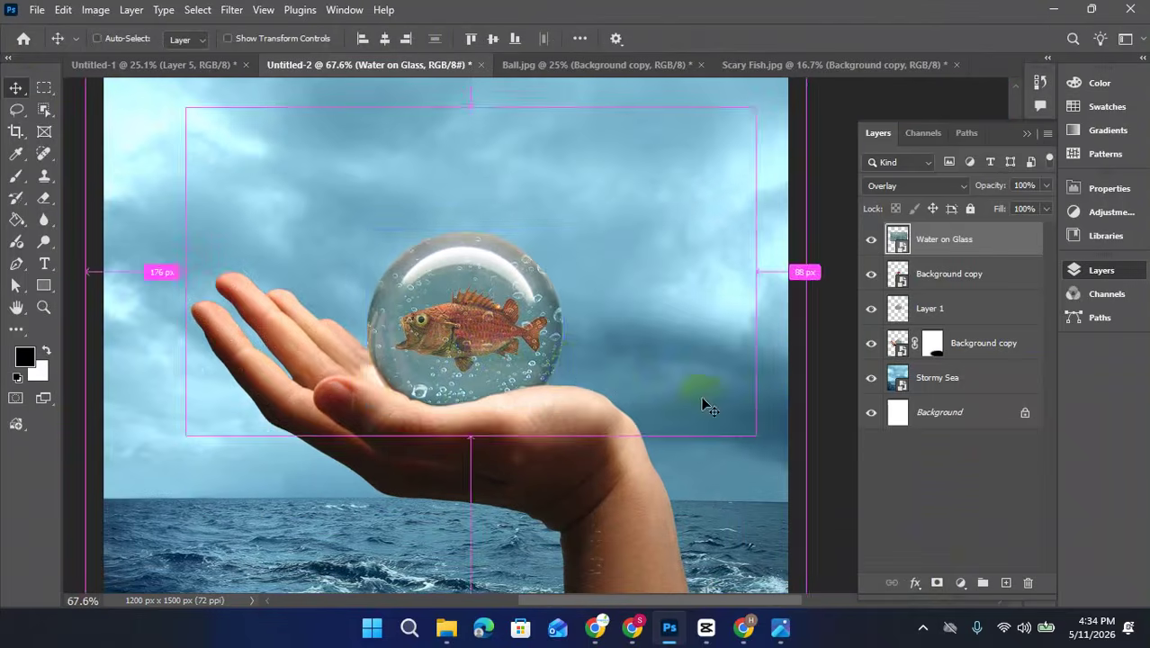
pyautogui.click(833, 481)
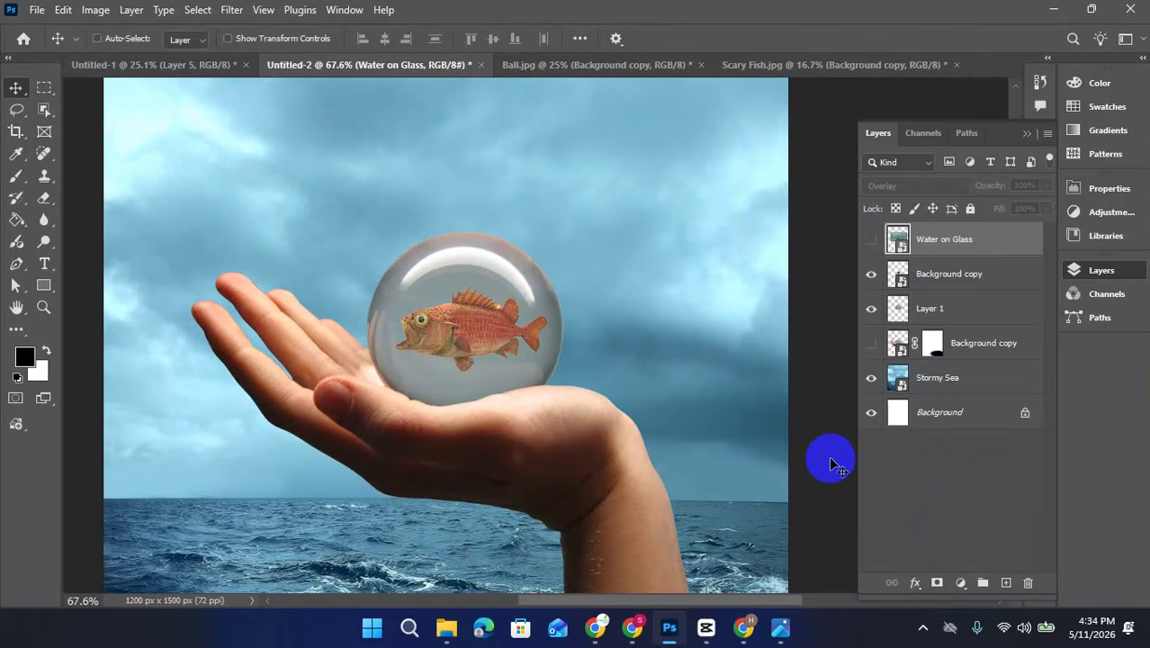
pyautogui.hotkey('ctrl', 'z')
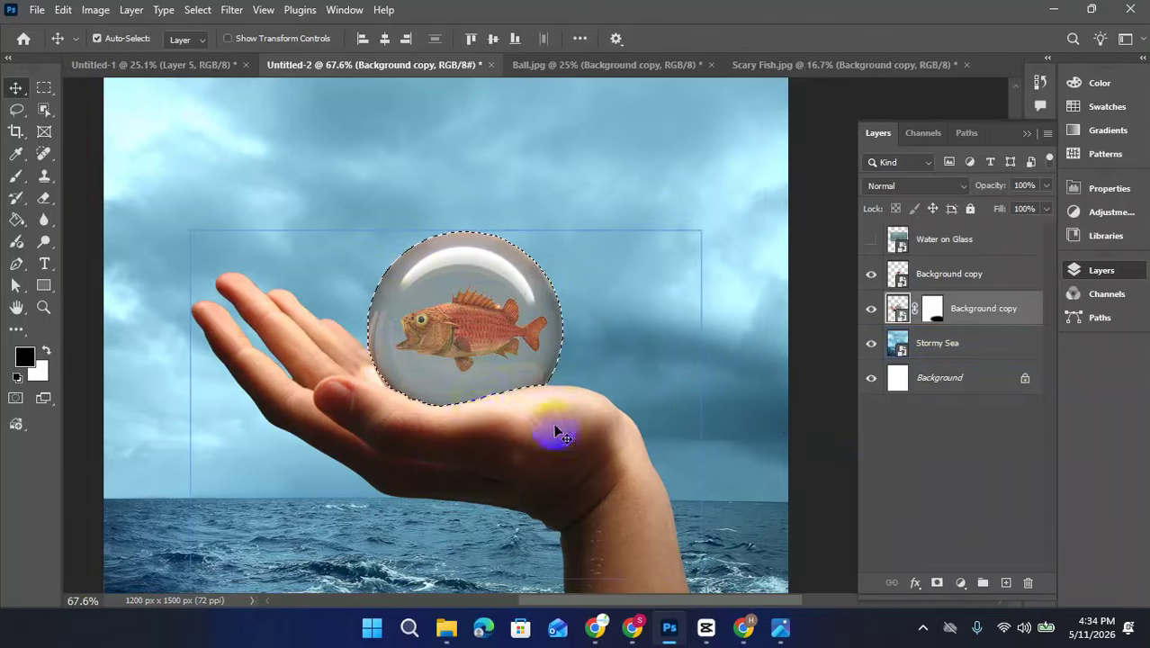
# - Copy the selected glass ball from the masked hand layer's image to a new layer and check it with the hand layer briefly hidden
pyautogui.click(450, 320)
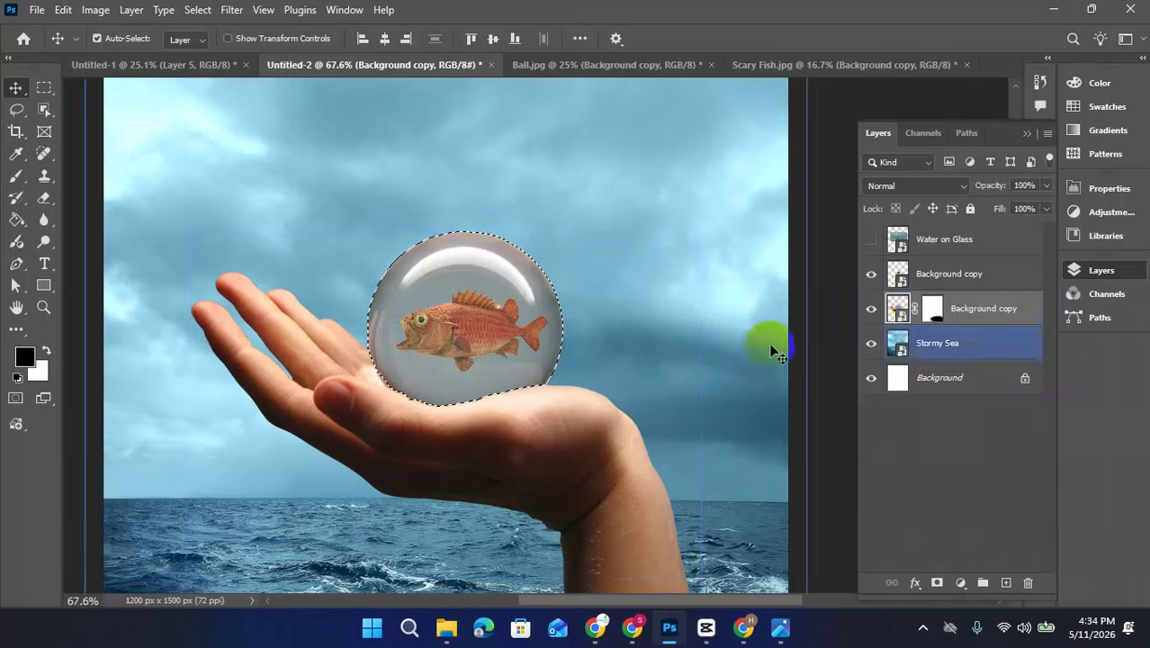
pyautogui.click(932, 310)
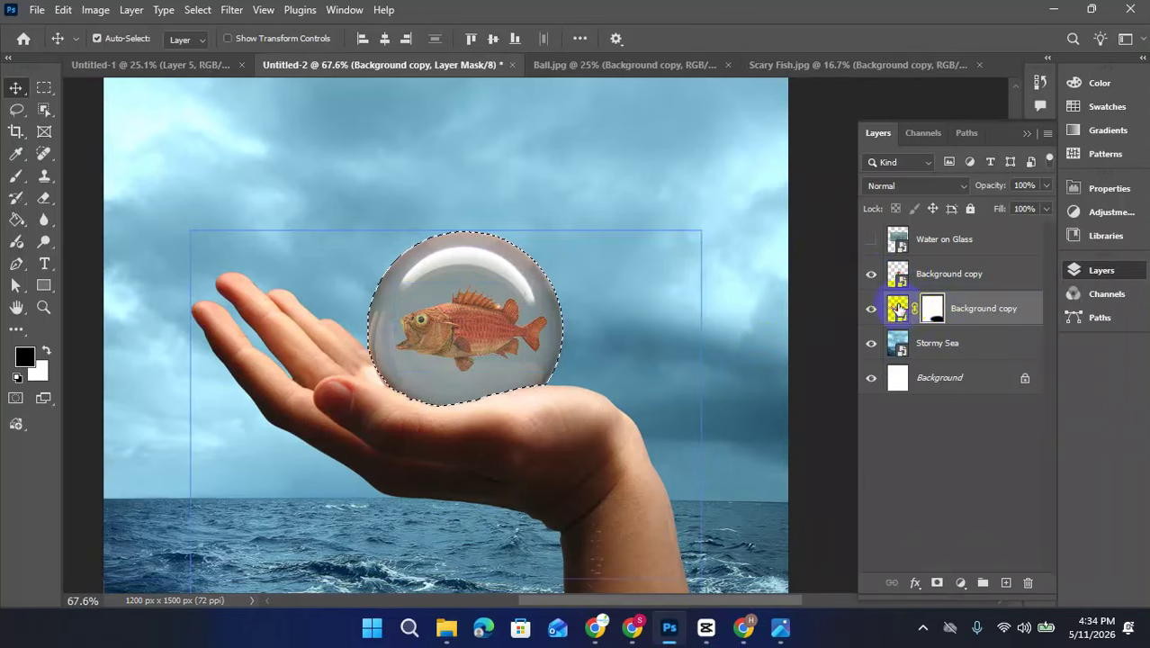
pyautogui.click(897, 307)
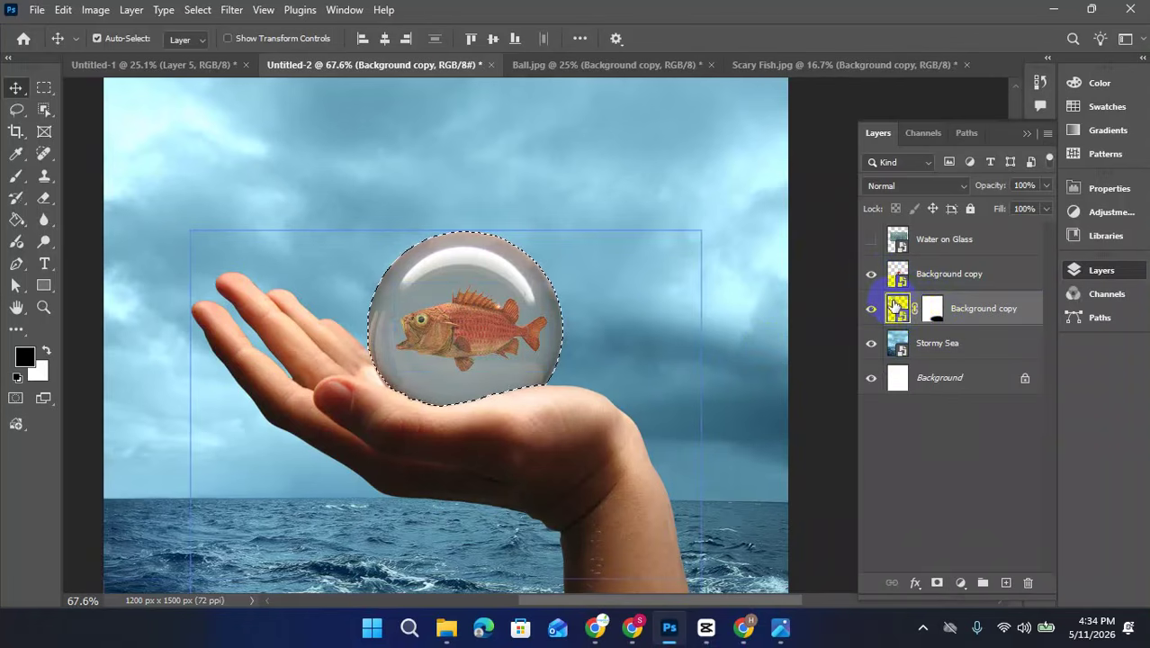
pyautogui.press('ctrl')
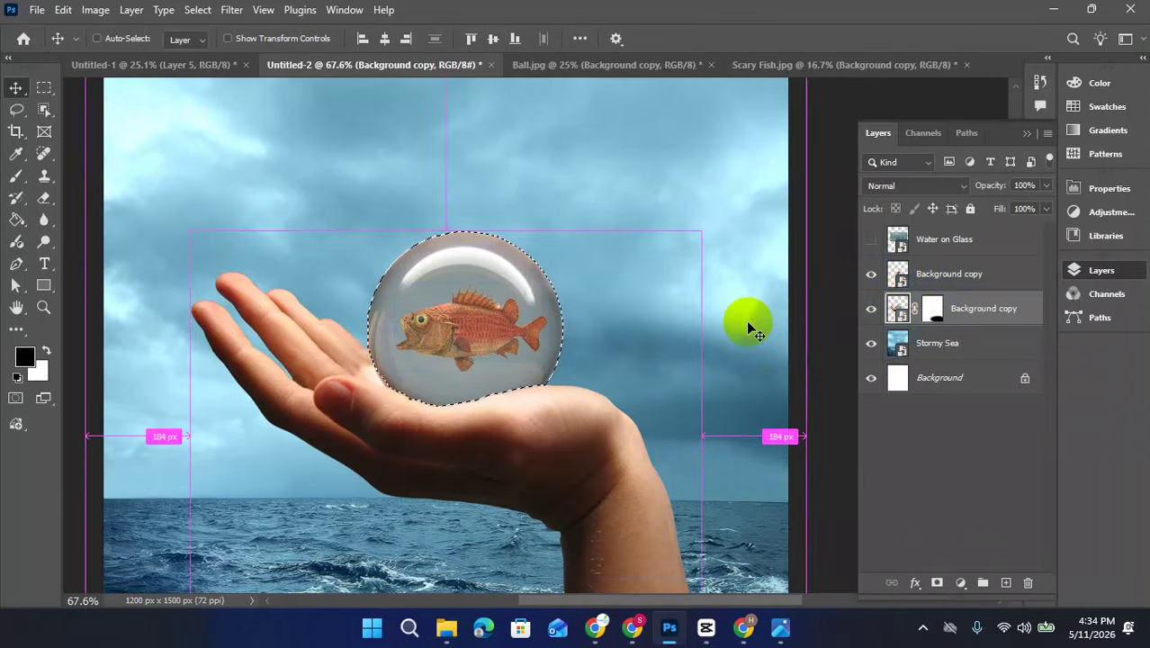
pyautogui.hotkey('ctrl', 'j')
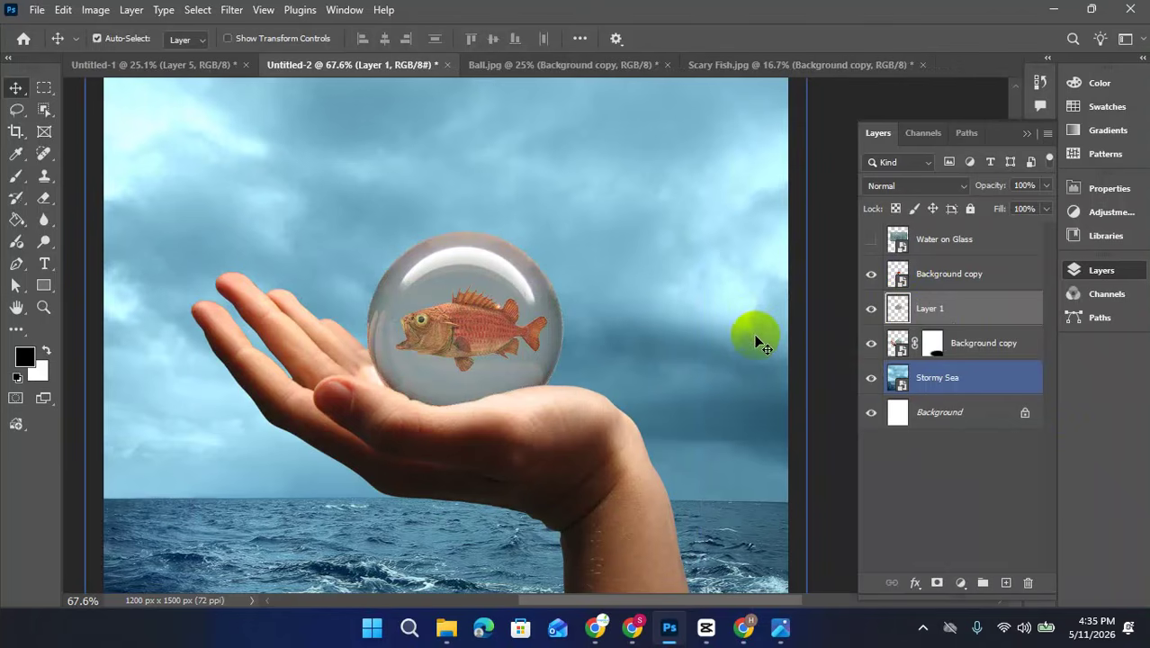
pyautogui.click(609, 315)
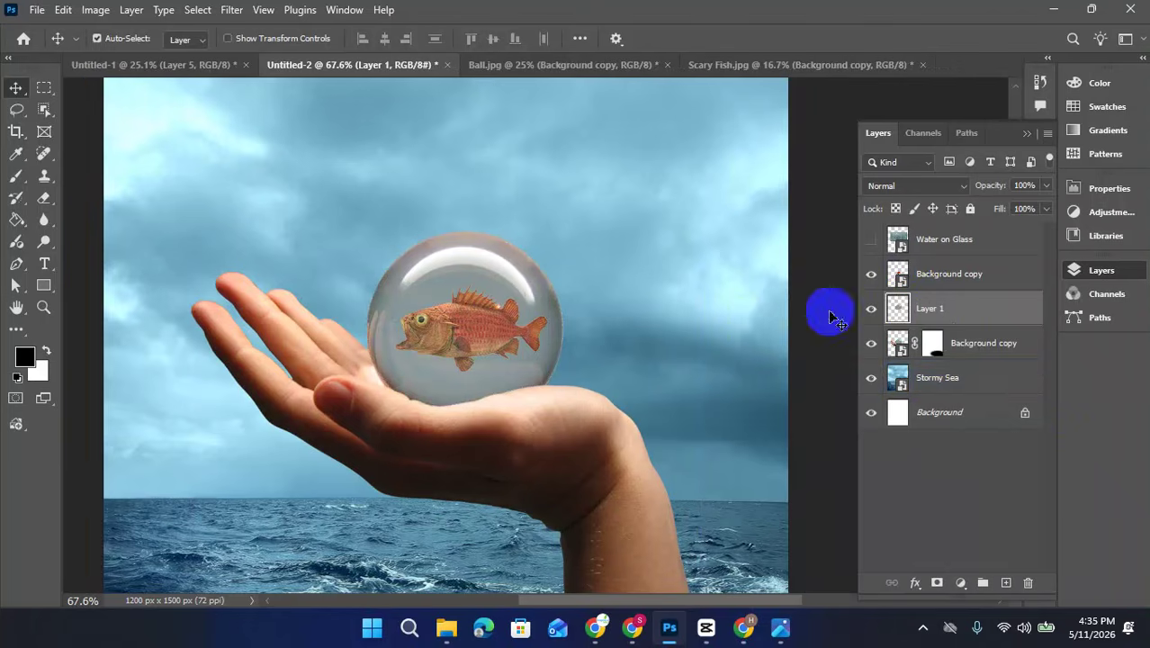
pyautogui.click(871, 343)
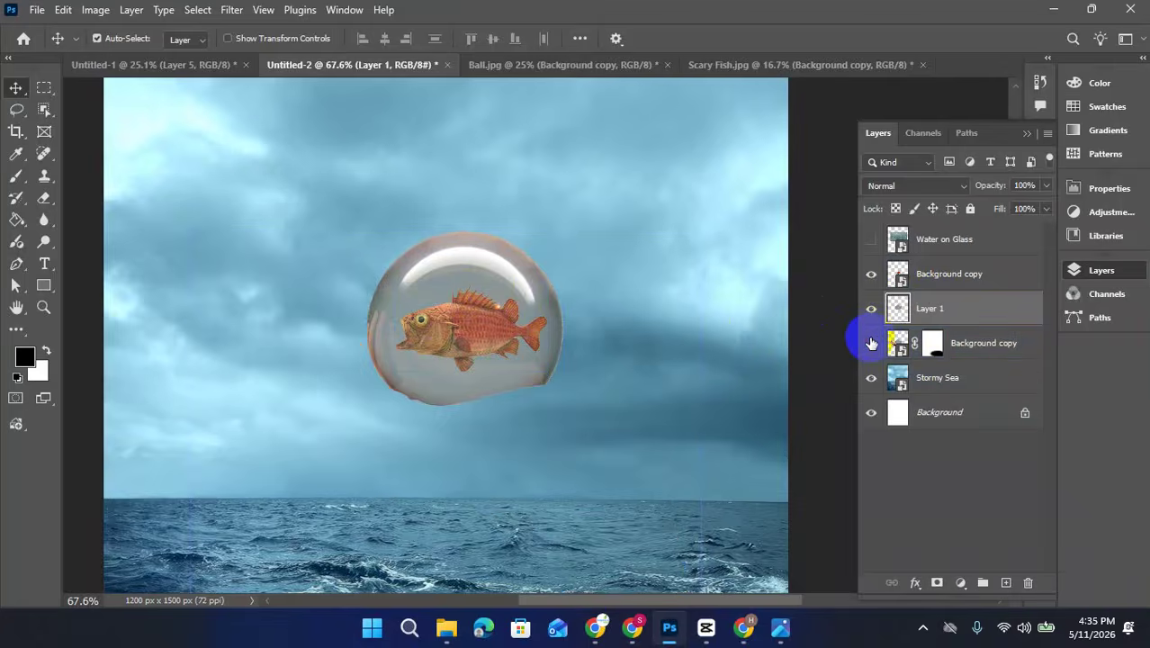
pyautogui.click(871, 343)
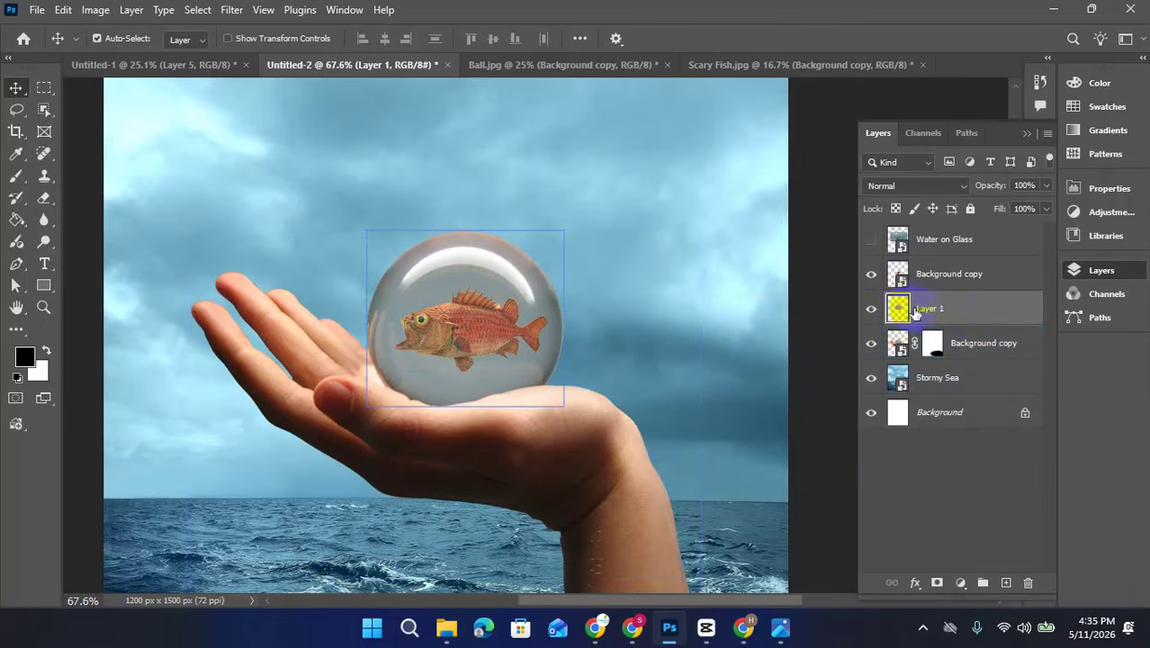
# - Load a selection from the pixels of Layer 1
pyautogui.rightClick(898, 310)
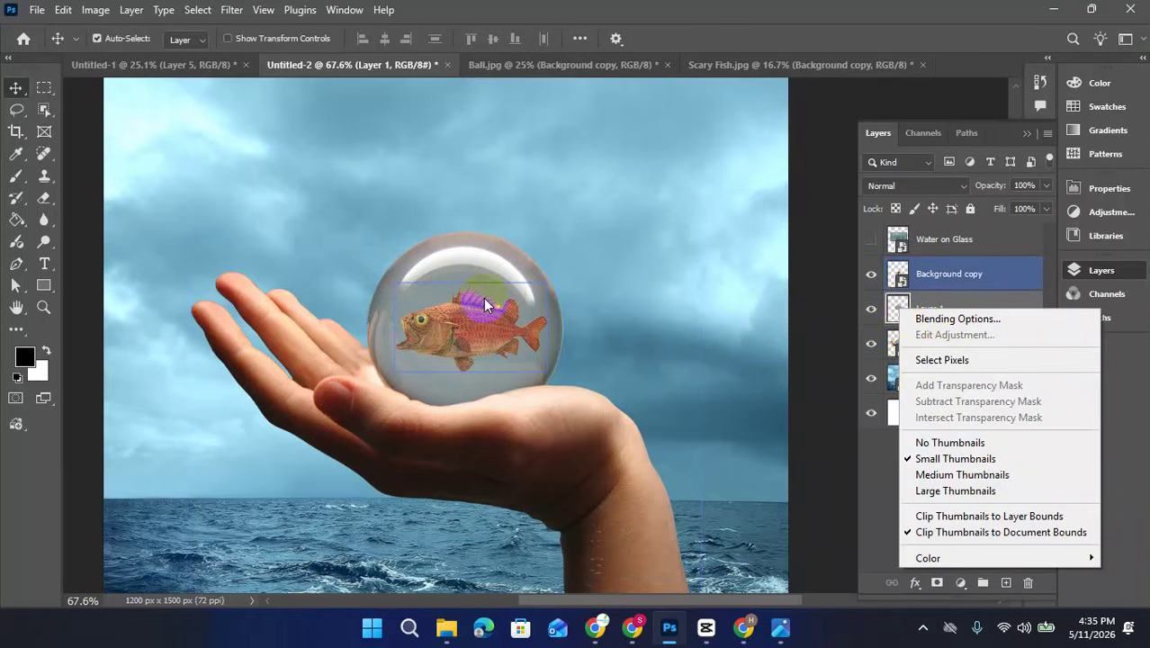
pyautogui.click(927, 361)
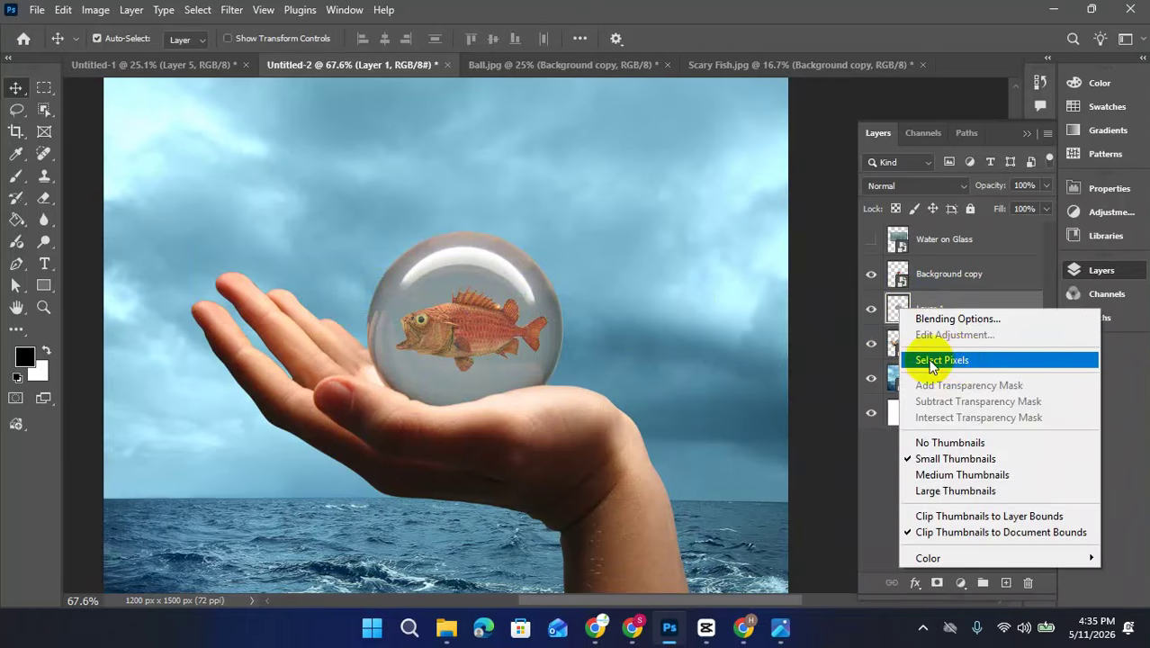
pyautogui.click(376, 236)
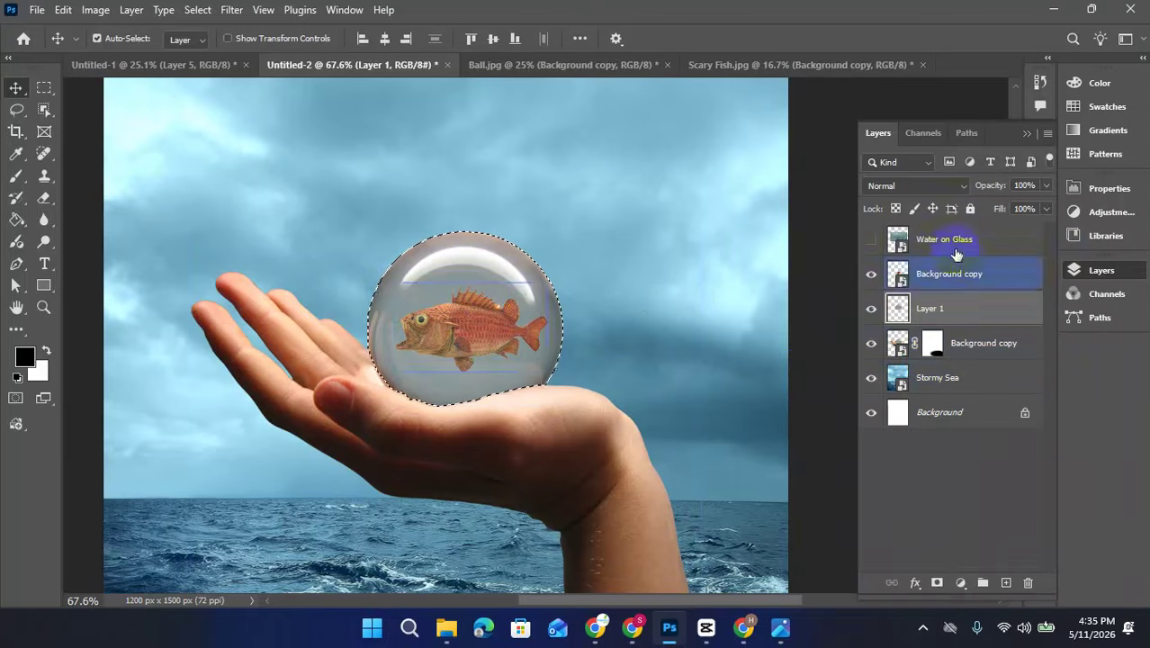
# - Show the Water on Glass layer and mask it to the active glass ball selection
pyautogui.click(869, 245)
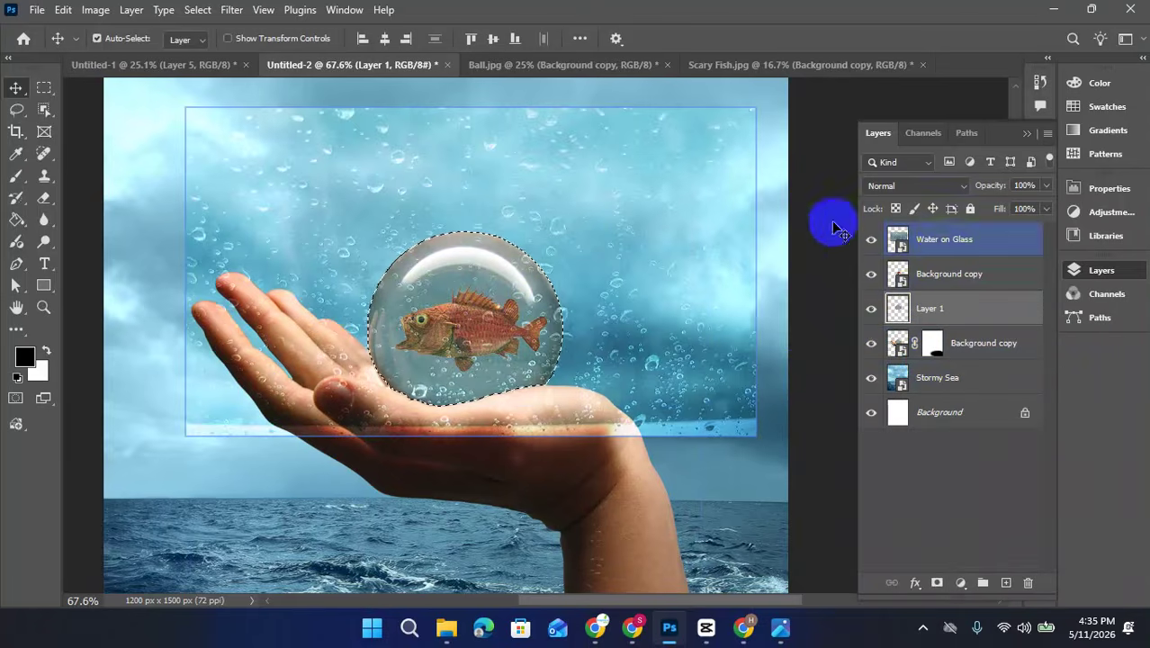
pyautogui.click(927, 245)
pyautogui.click(547, 249)
pyautogui.click(166, 267)
pyautogui.click(495, 147)
pyautogui.click(552, 93)
pyautogui.click(961, 241)
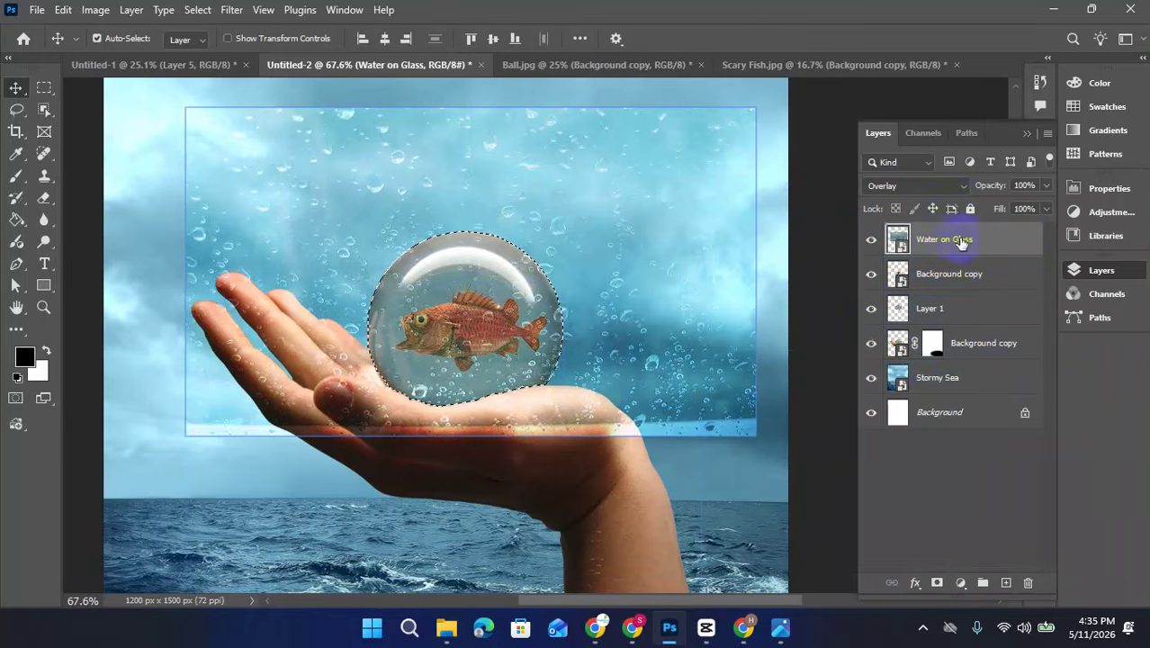
pyautogui.click(936, 585)
pyautogui.click(469, 424)
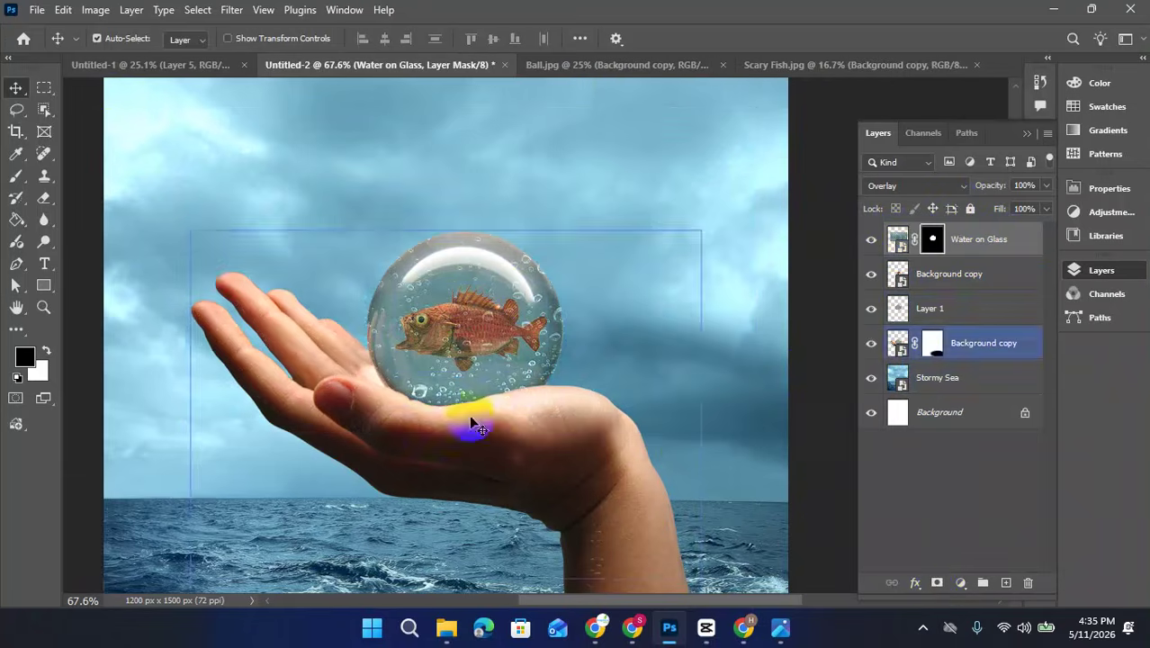
# - Set the Water on Glass layer's blend mode to Vivid Light
pyautogui.click(731, 147)
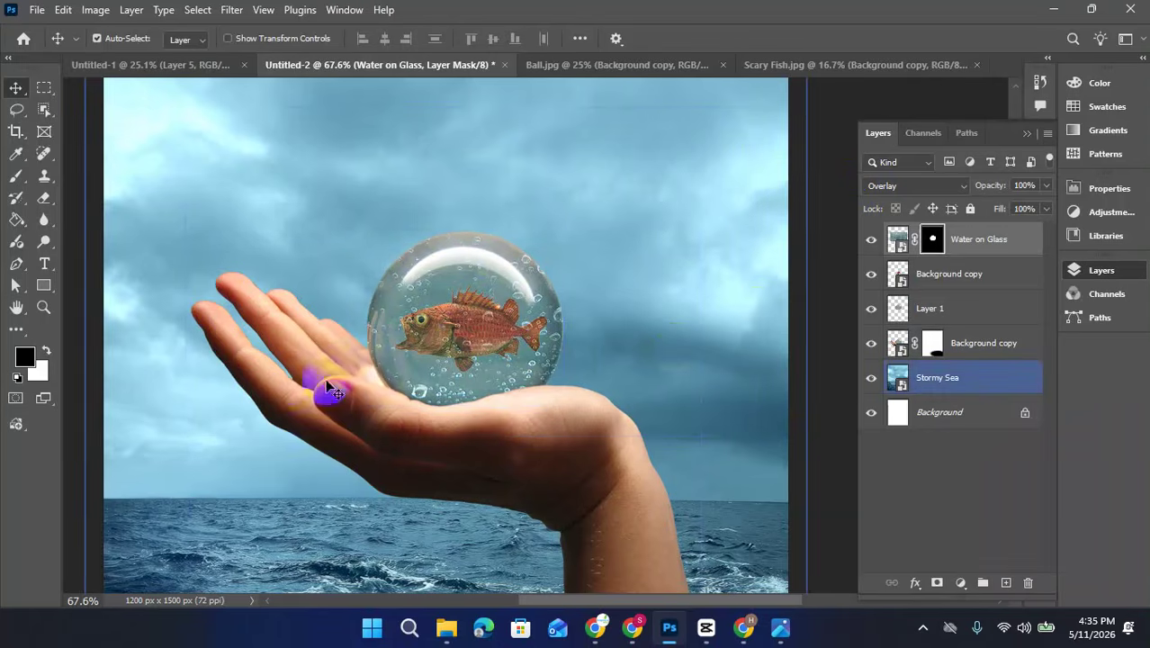
pyautogui.click(913, 186)
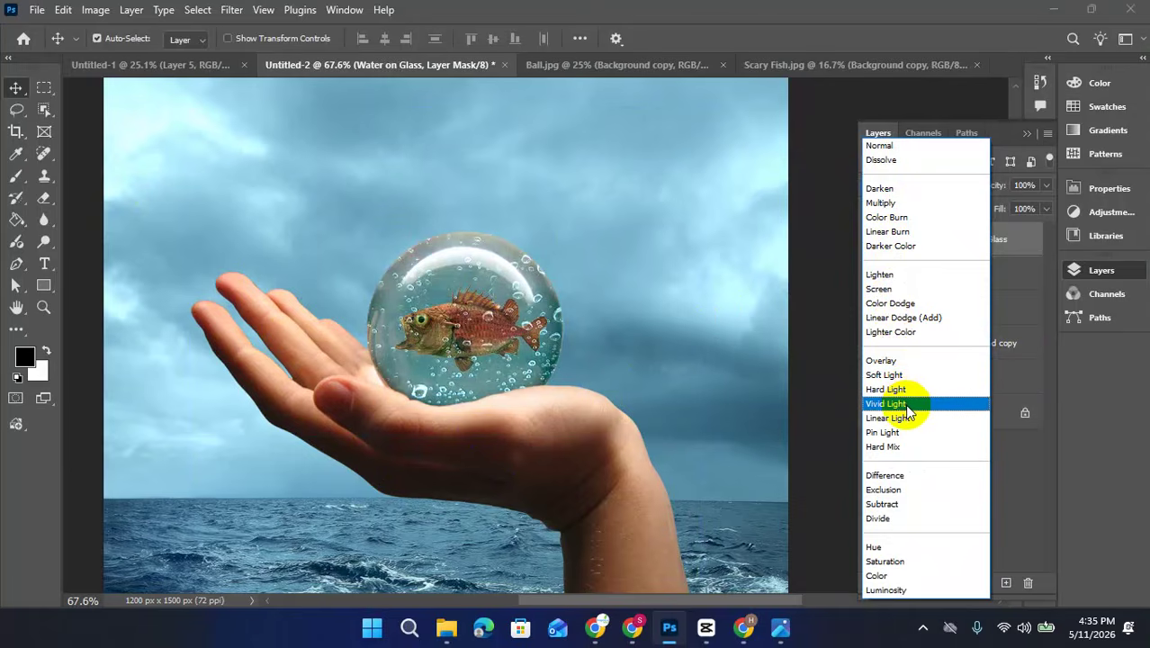
pyautogui.click(906, 410)
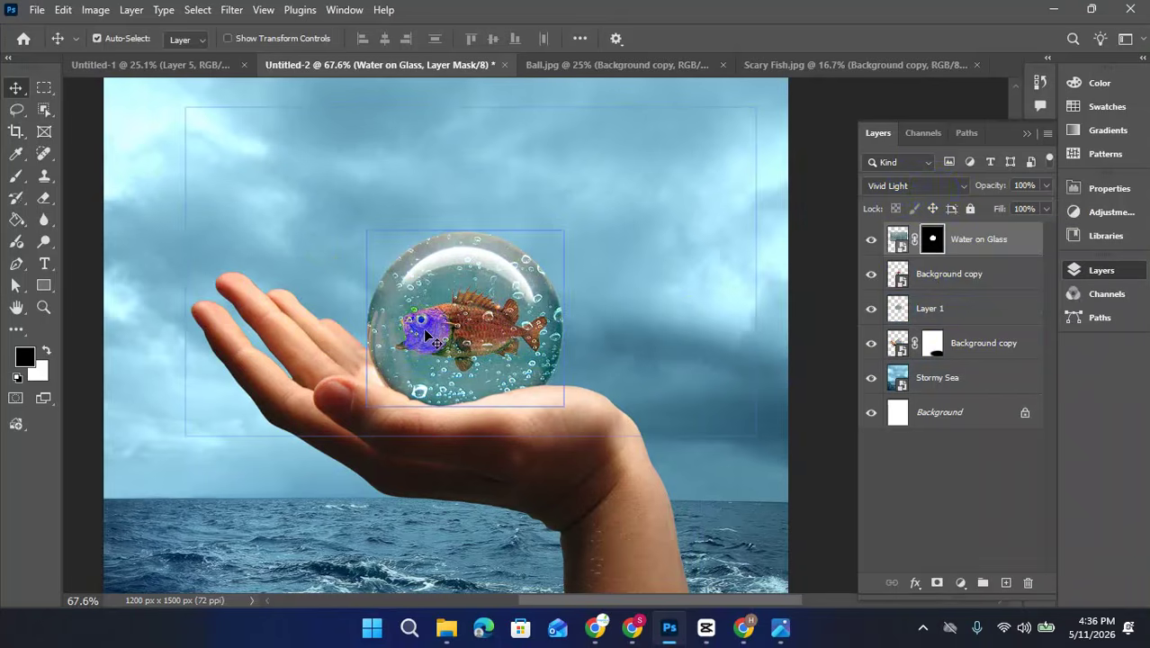
# - Examine the whole composite and compare it with the printed reference image open in the photo viewer
pyautogui.scroll(-3, 393, 332)
pyautogui.scroll(-1, 393, 332)
pyautogui.moveTo(653, 375)
pyautogui.mouseDown()
pyautogui.moveTo(674, 346)
pyautogui.moveTo(610, 394)
pyautogui.mouseUp()
pyautogui.scroll(-3, 621, 387)
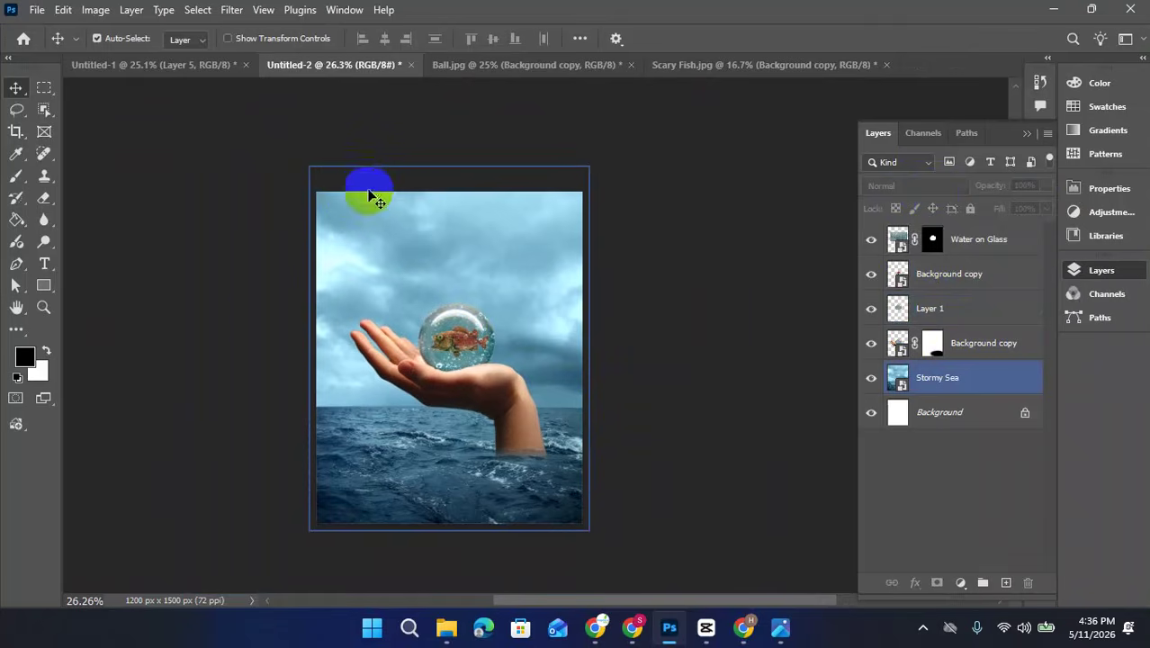
pyautogui.click(448, 310)
pyautogui.click(437, 288)
pyautogui.click(580, 571)
pyautogui.click(780, 627)
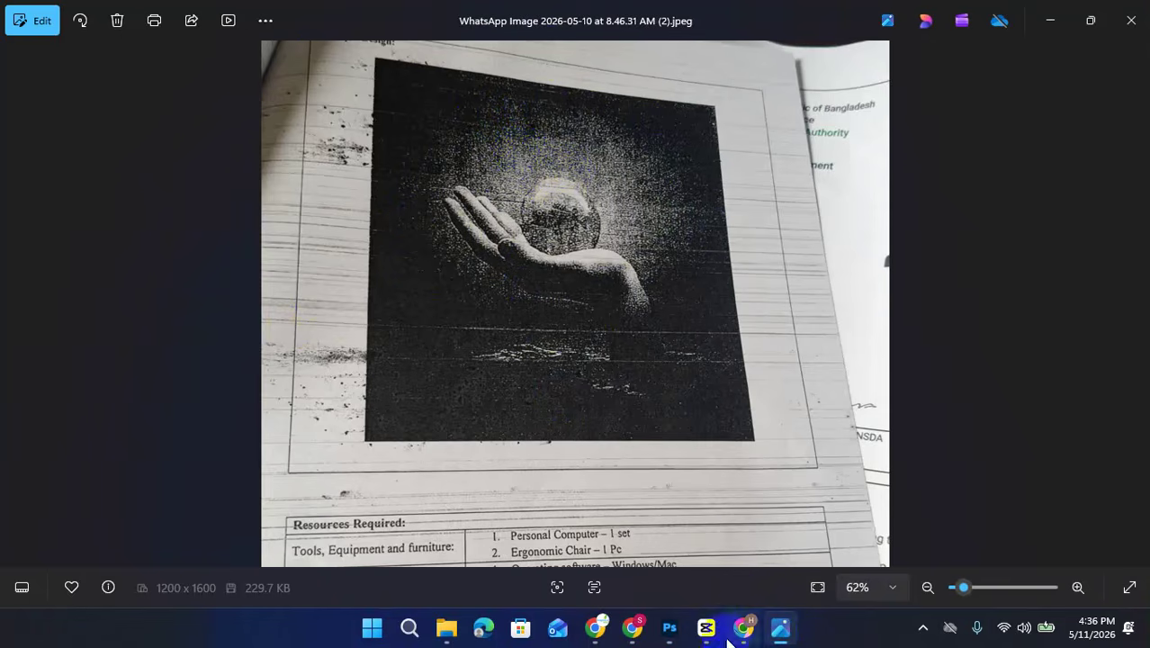
pyautogui.click(670, 627)
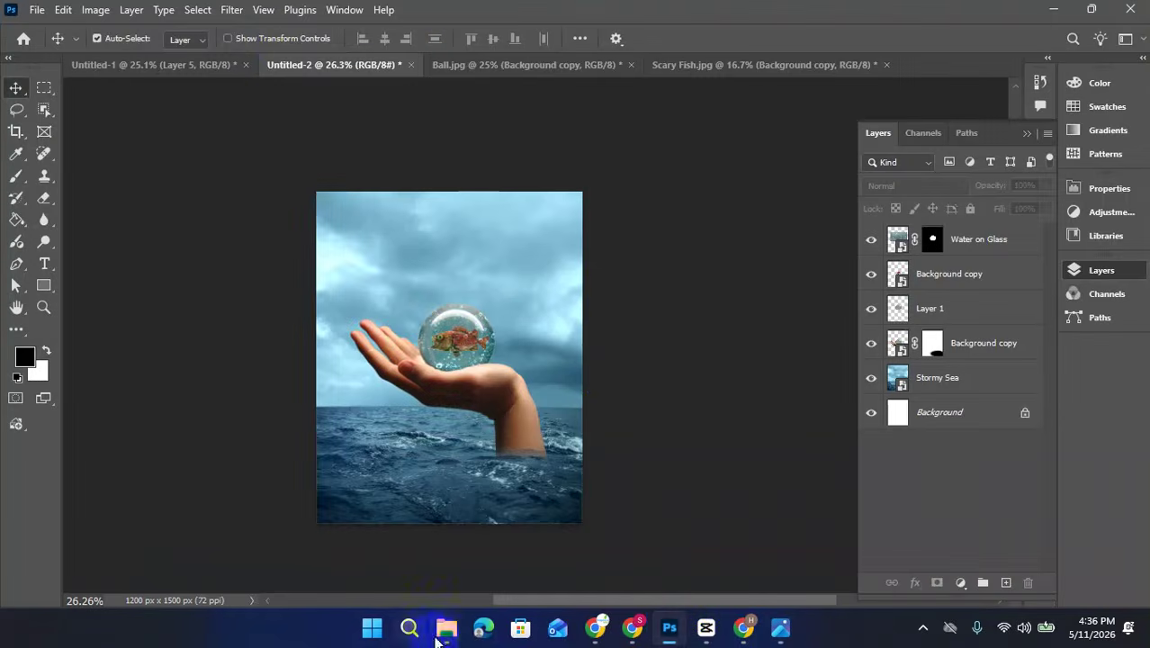
# - Place the Wall Texture image from the Resources folder as the top layer, scaled to cover the canvas
pyautogui.click(446, 627)
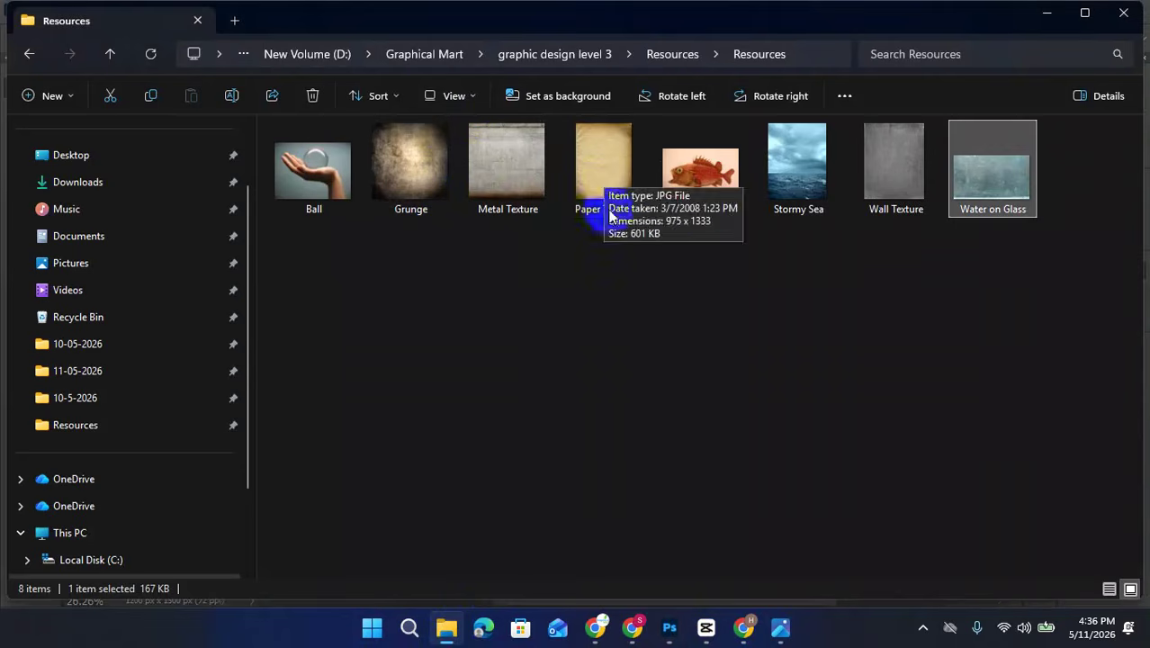
pyautogui.moveTo(896, 185); pyautogui.dragTo(636, 539)
pyautogui.moveTo(467, 419); pyautogui.dragTo(588, 533)
pyautogui.click(835, 39)
# - Set the Wall Texture layer's blend mode to Color Burn and deselect the layer
pyautogui.click(927, 186)
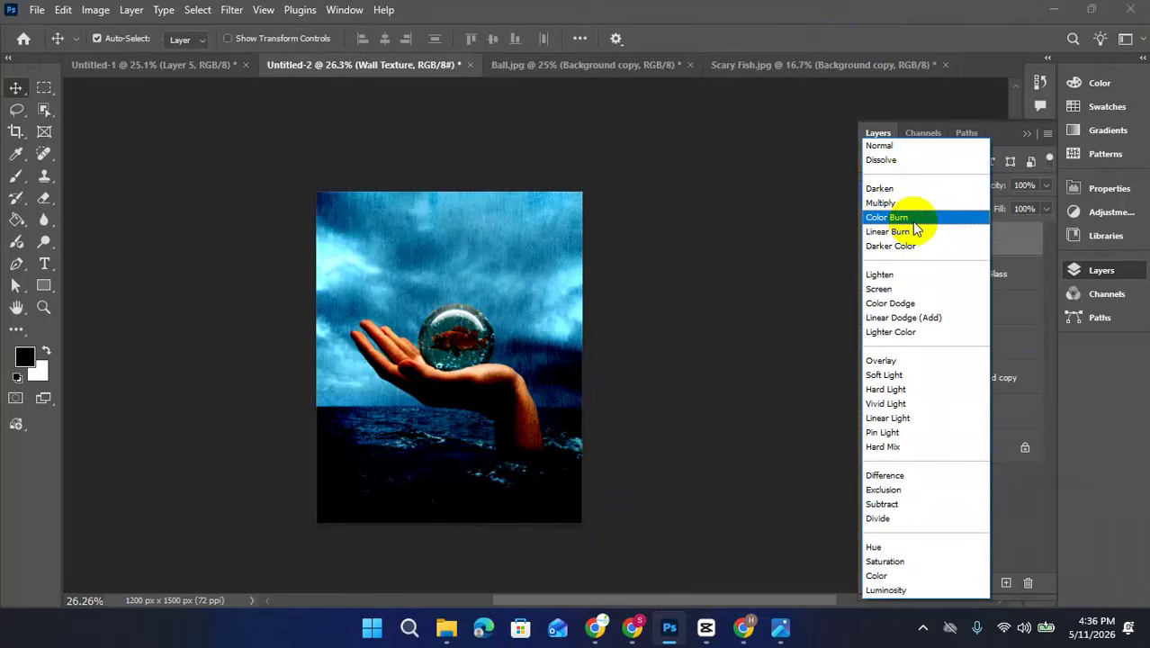
pyautogui.click(910, 218)
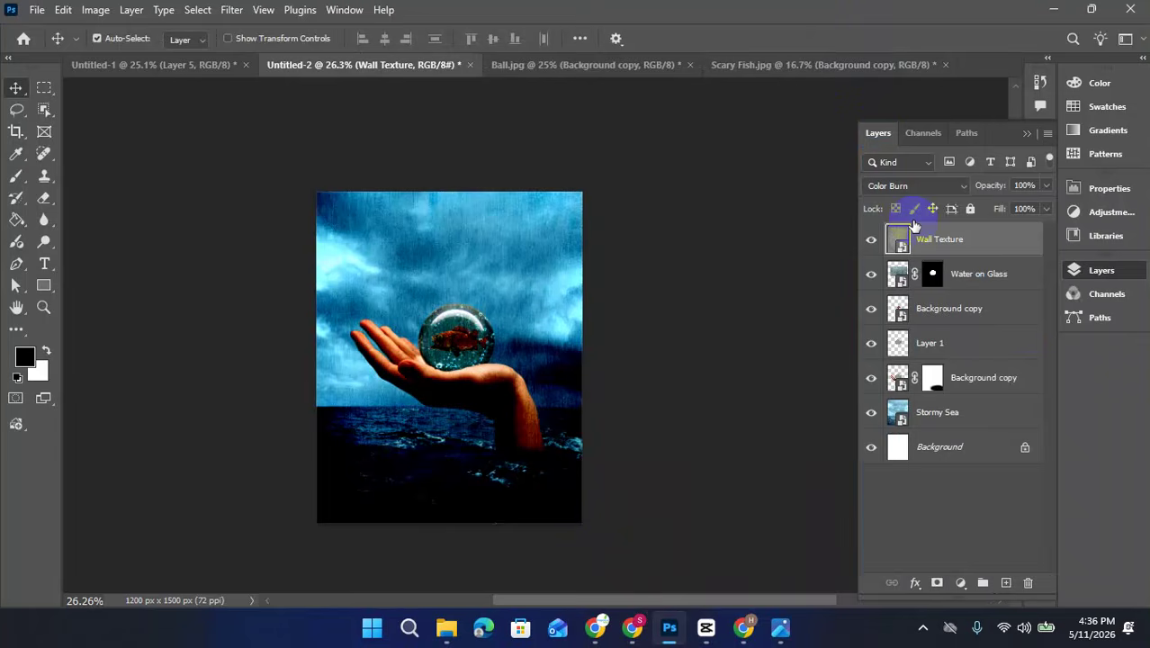
pyautogui.click(721, 385)
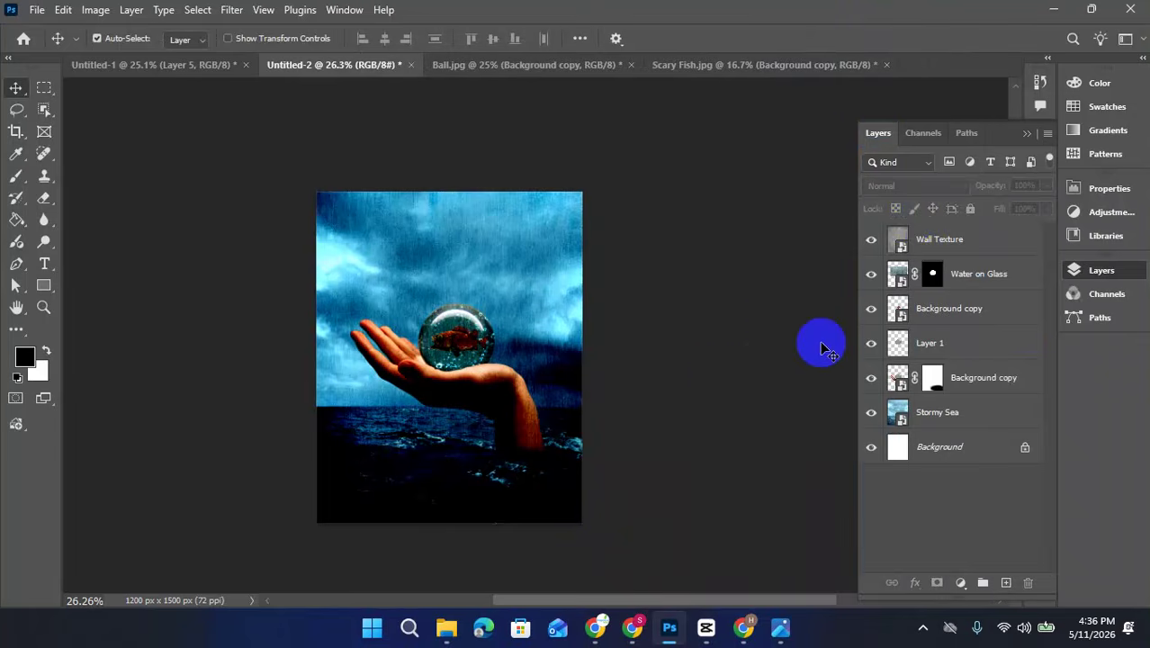
# - Place the Paper Texture image from the Resources folder and scale it to about 530% so it covers the canvas
pyautogui.click(447, 627)
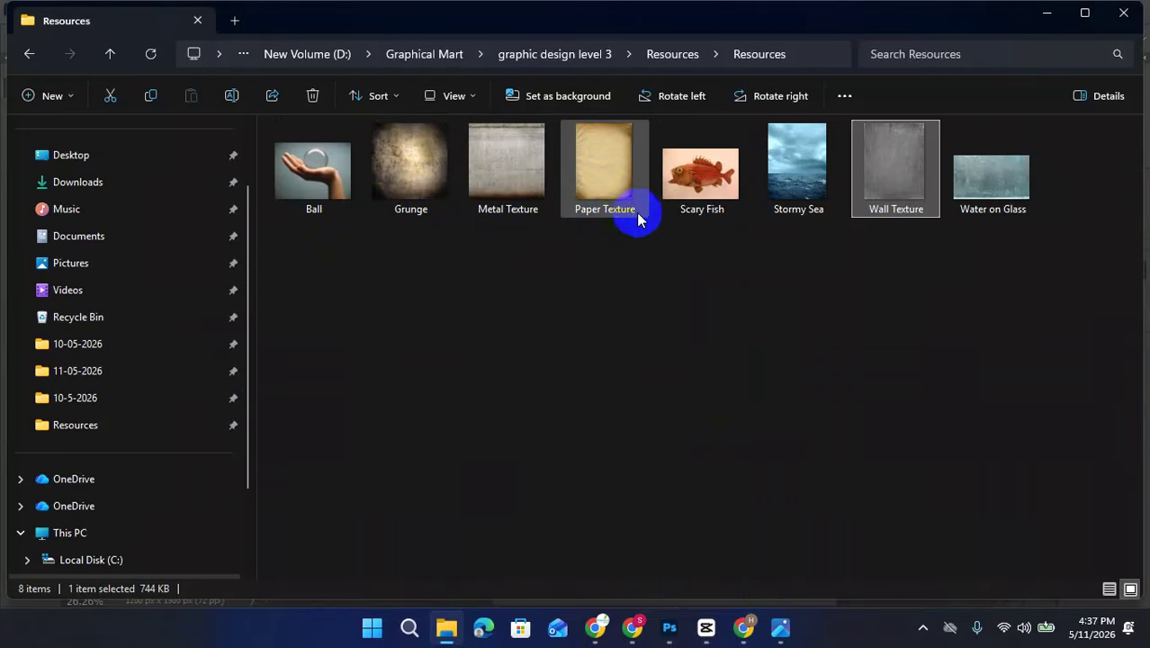
pyautogui.moveTo(613, 190); pyautogui.dragTo(546, 442)
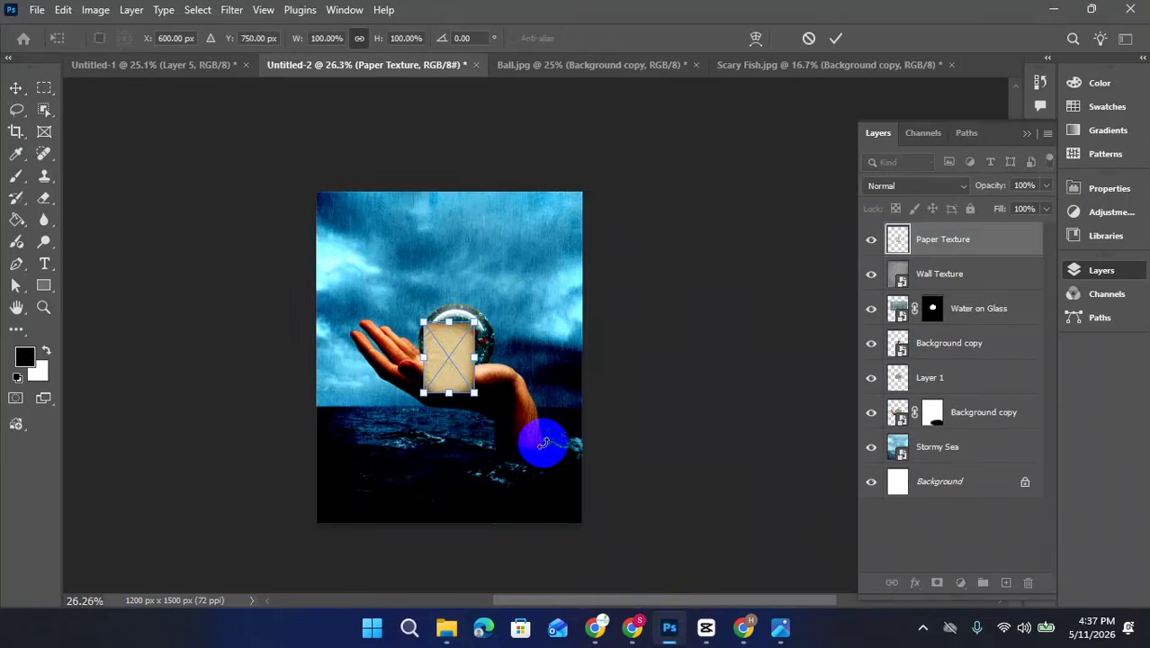
pyautogui.moveTo(424, 324); pyautogui.dragTo(314, 175)
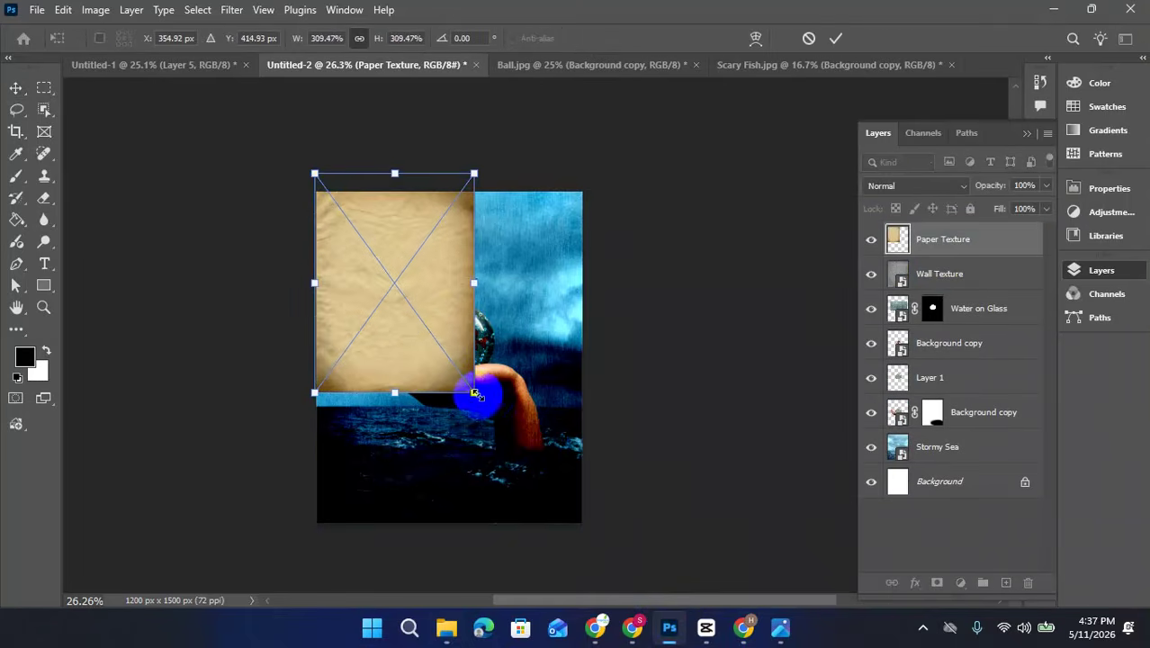
pyautogui.moveTo(476, 394); pyautogui.dragTo(634, 533)
pyautogui.moveTo(489, 449); pyautogui.dragTo(494, 285)
pyautogui.moveTo(486, 310); pyautogui.dragTo(490, 421)
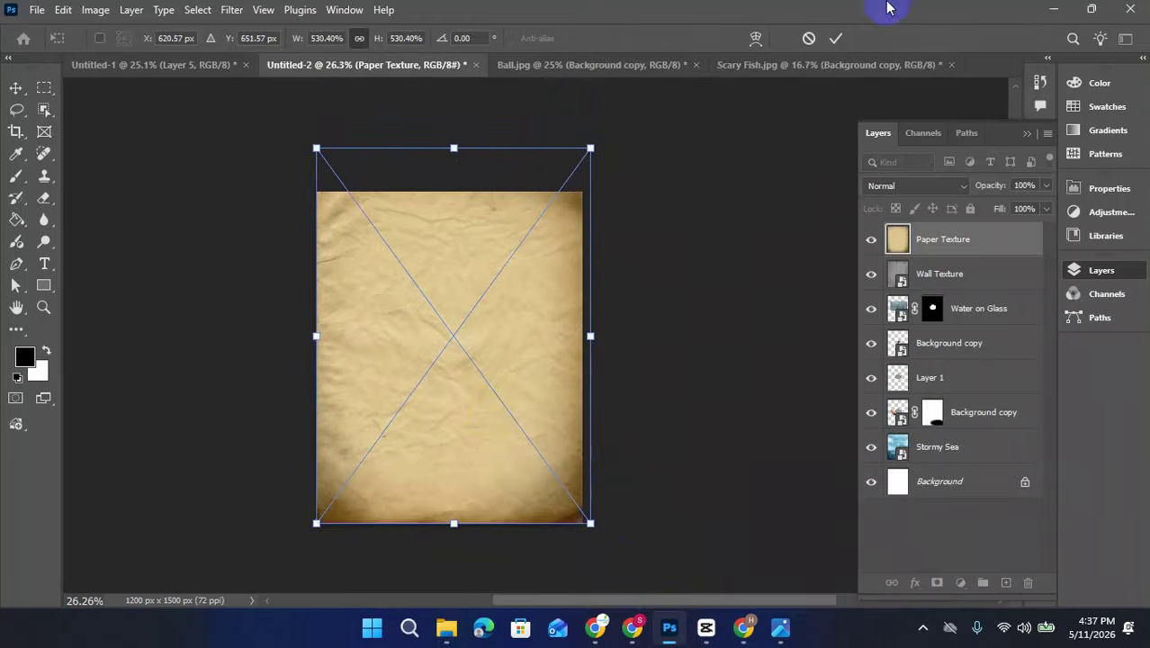
pyautogui.click(834, 43)
# - Move the Paper Texture layer below the hand layer, directly above Stormy Sea
pyautogui.moveTo(944, 238); pyautogui.dragTo(945, 434)
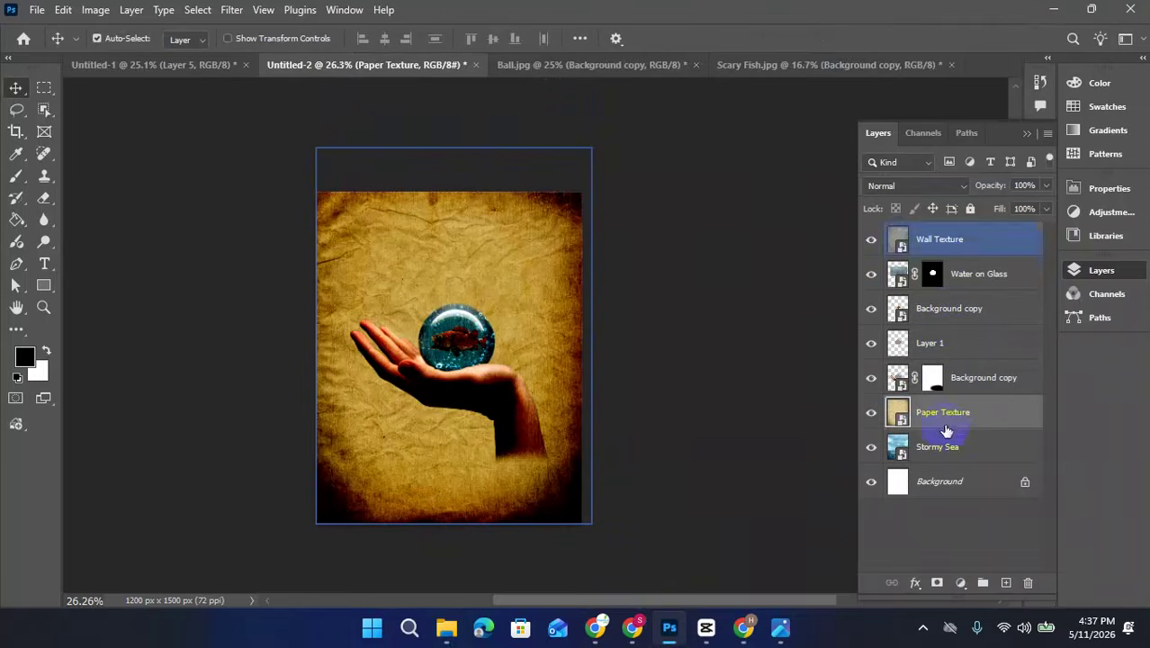
pyautogui.click(941, 186)
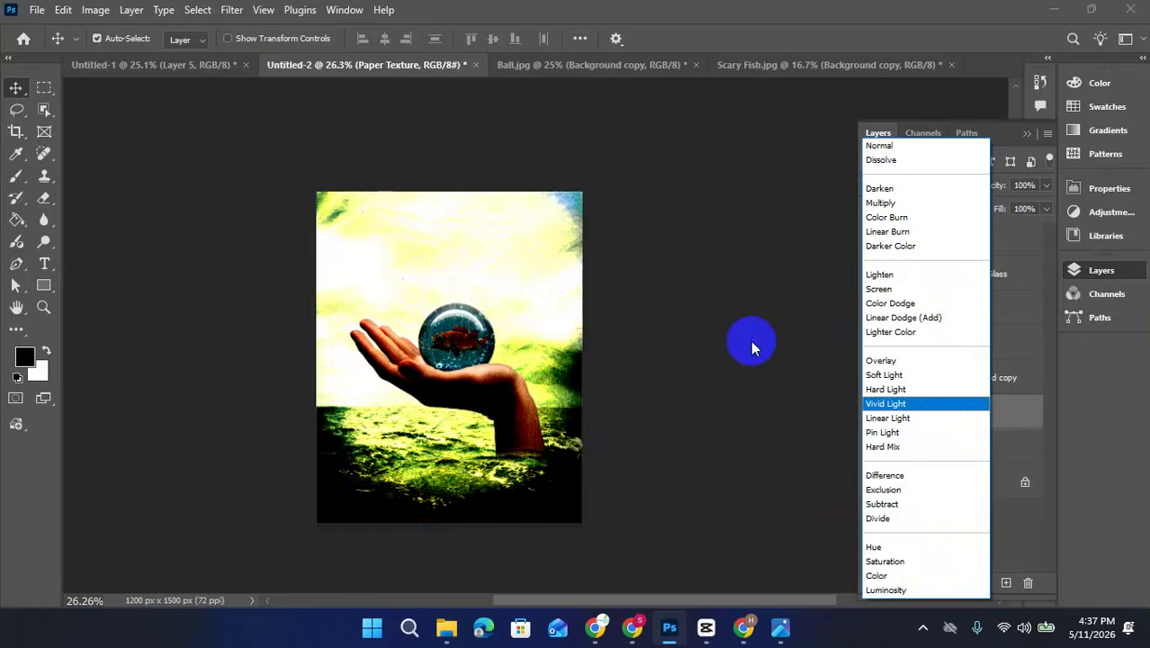
pyautogui.click(736, 388)
pyautogui.click(550, 520)
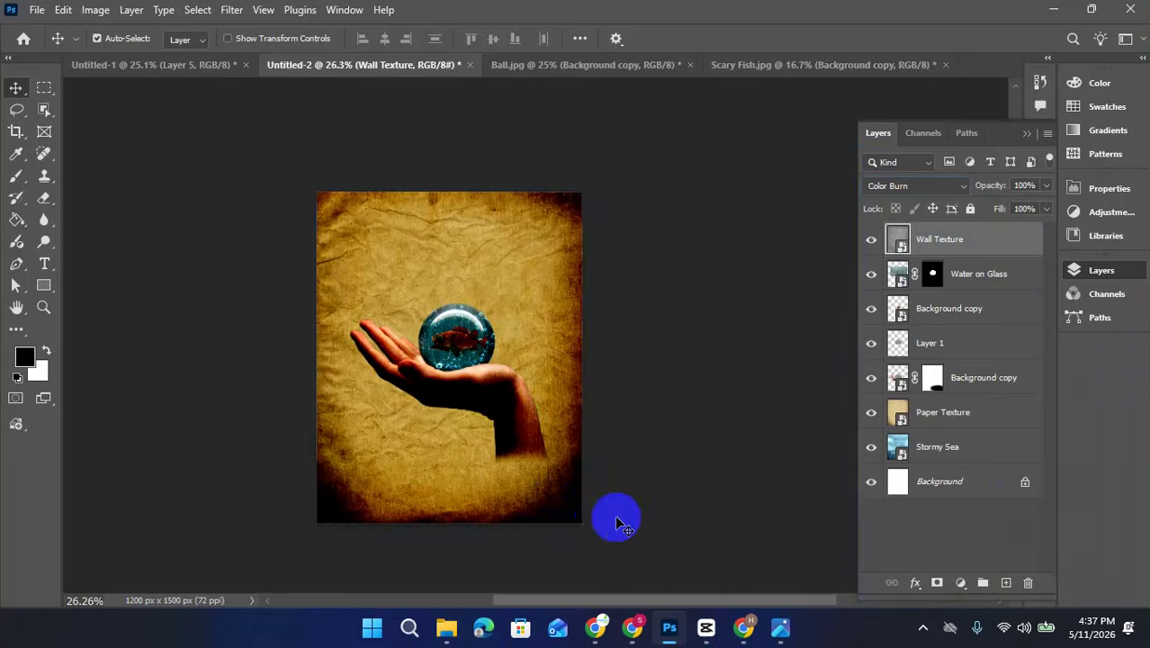
pyautogui.hotkey('ctrl', 't')
pyautogui.moveTo(458, 537); pyautogui.dragTo(489, 410)
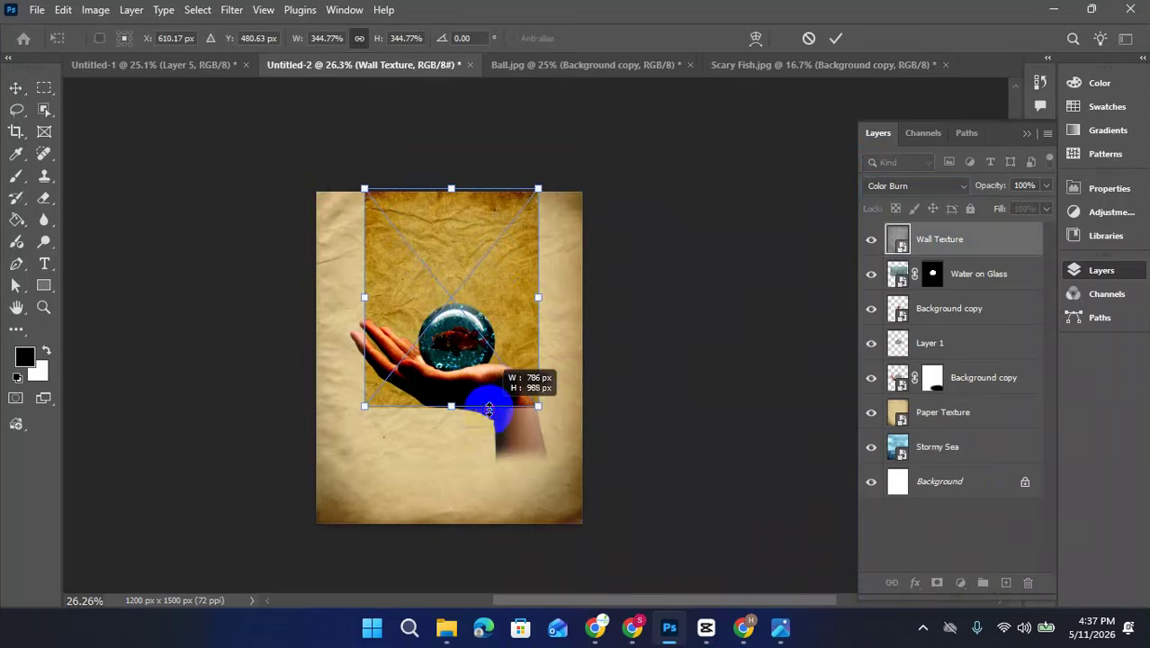
pyautogui.click(809, 39)
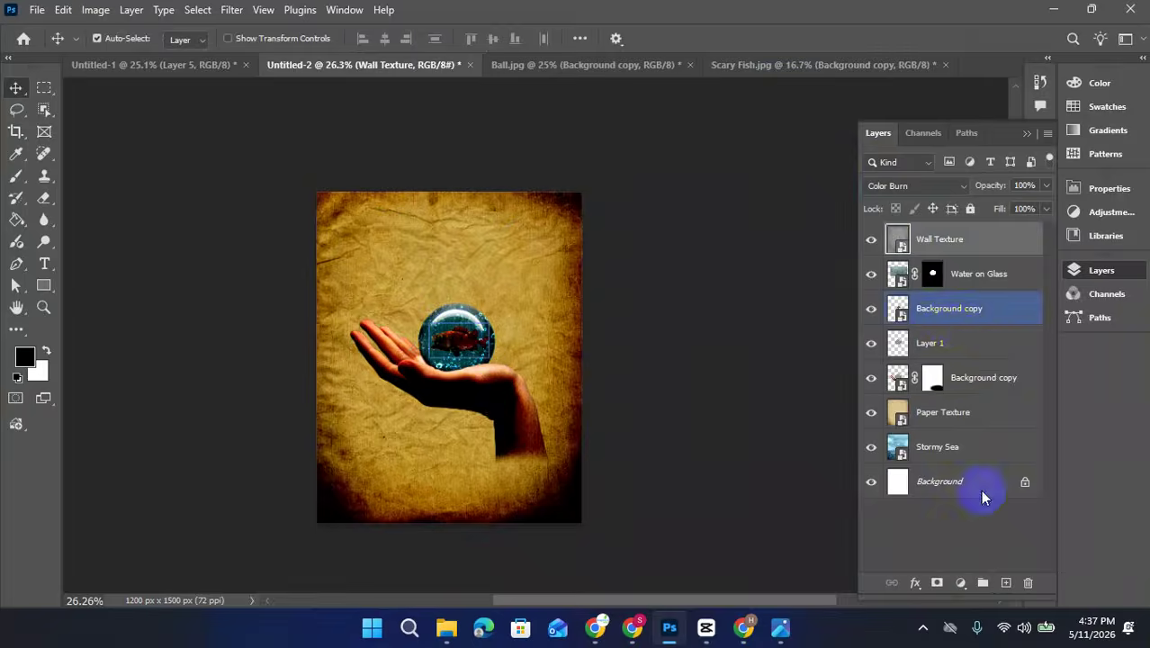
pyautogui.click(937, 447)
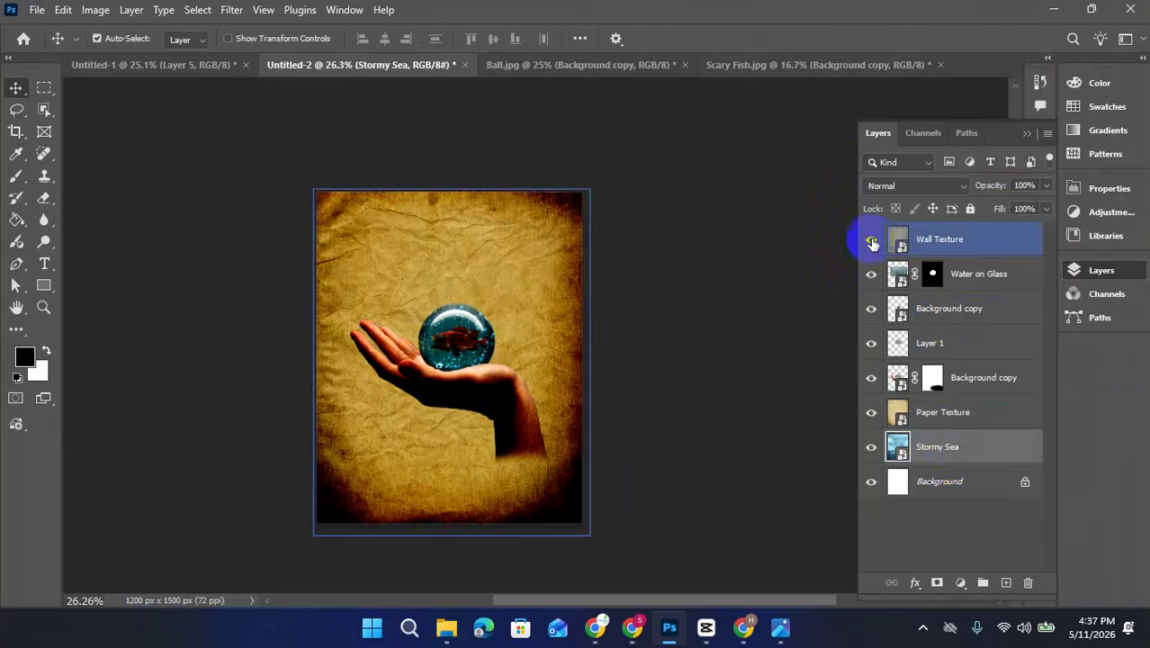
pyautogui.click(870, 240)
pyautogui.keyDown('ctrl'); pyautogui.click(694, 441); pyautogui.keyUp('ctrl')
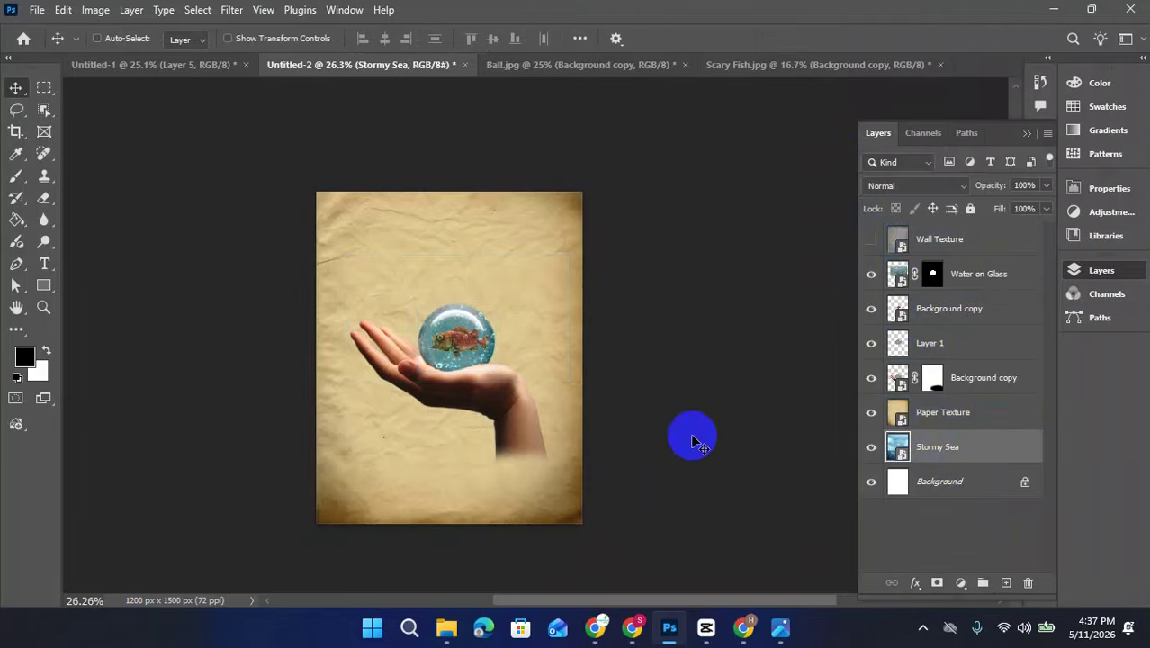
pyautogui.hotkey('ctrl', 't')
pyautogui.moveTo(463, 479); pyautogui.dragTo(464, 299)
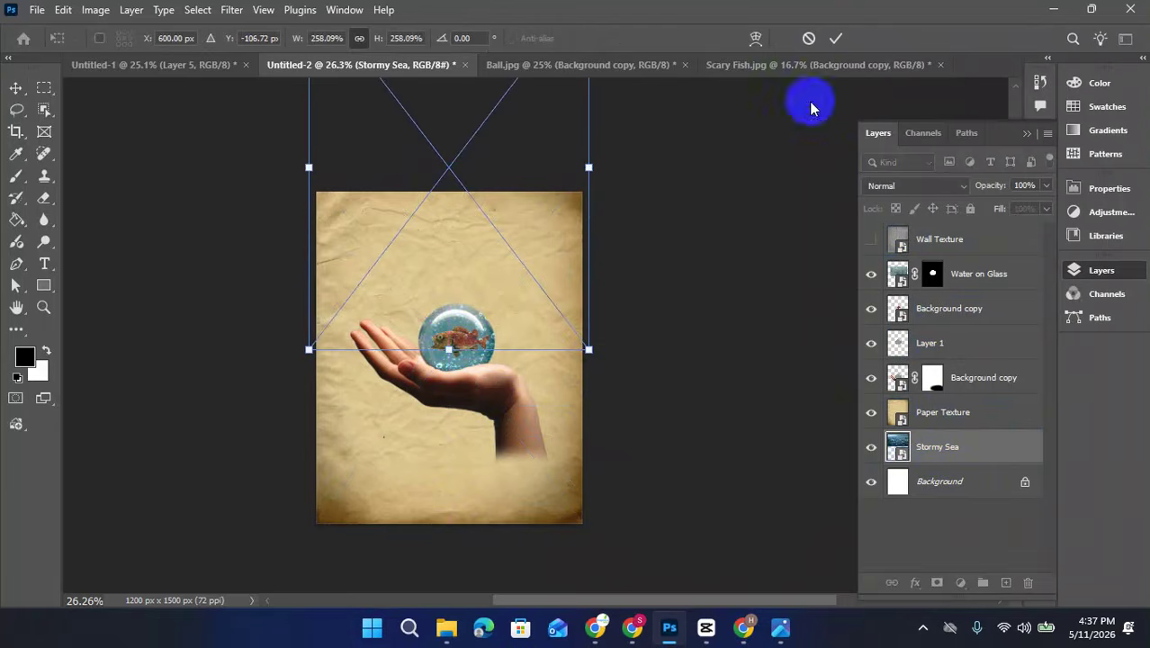
pyautogui.click(809, 39)
pyautogui.click(717, 387)
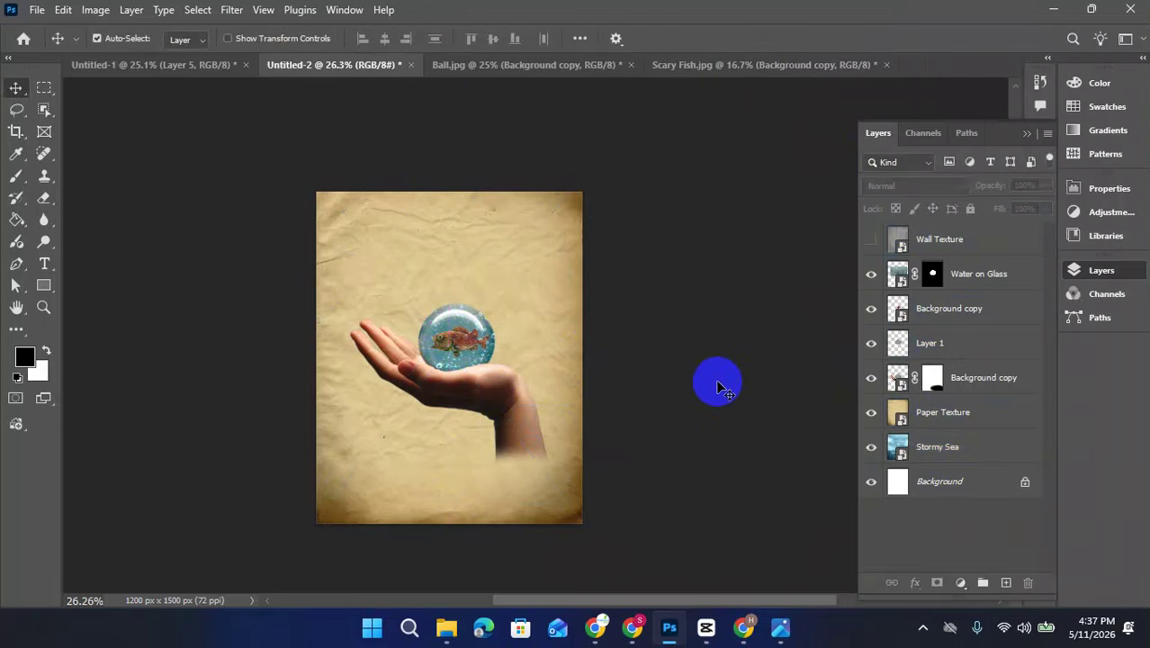
# - Hide the Wall Texture layer and move the Paper Texture up so its lower edge meets the sea's horizon
pyautogui.click(949, 453)
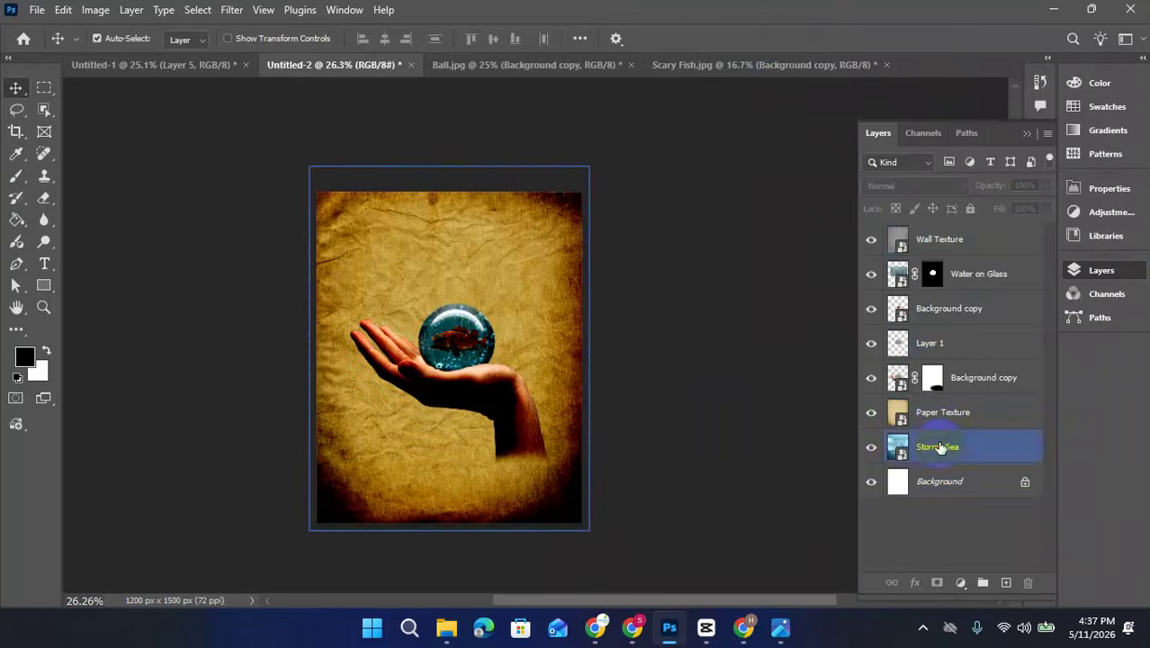
pyautogui.click(871, 239)
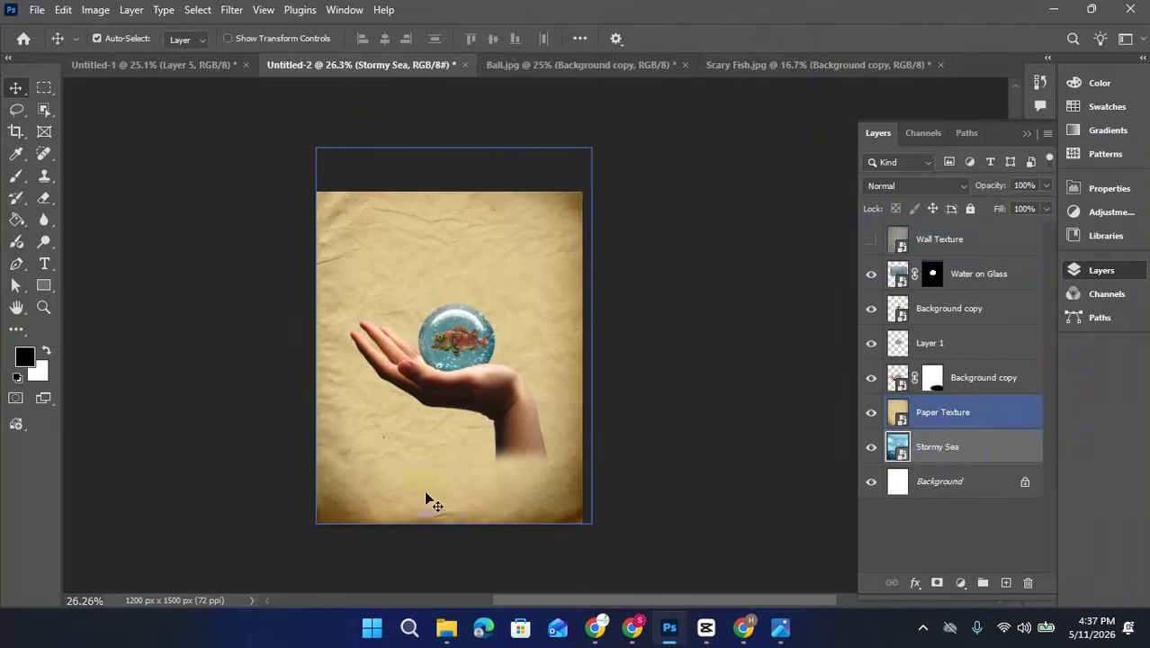
pyautogui.moveTo(396, 212); pyautogui.dragTo(469, 259)
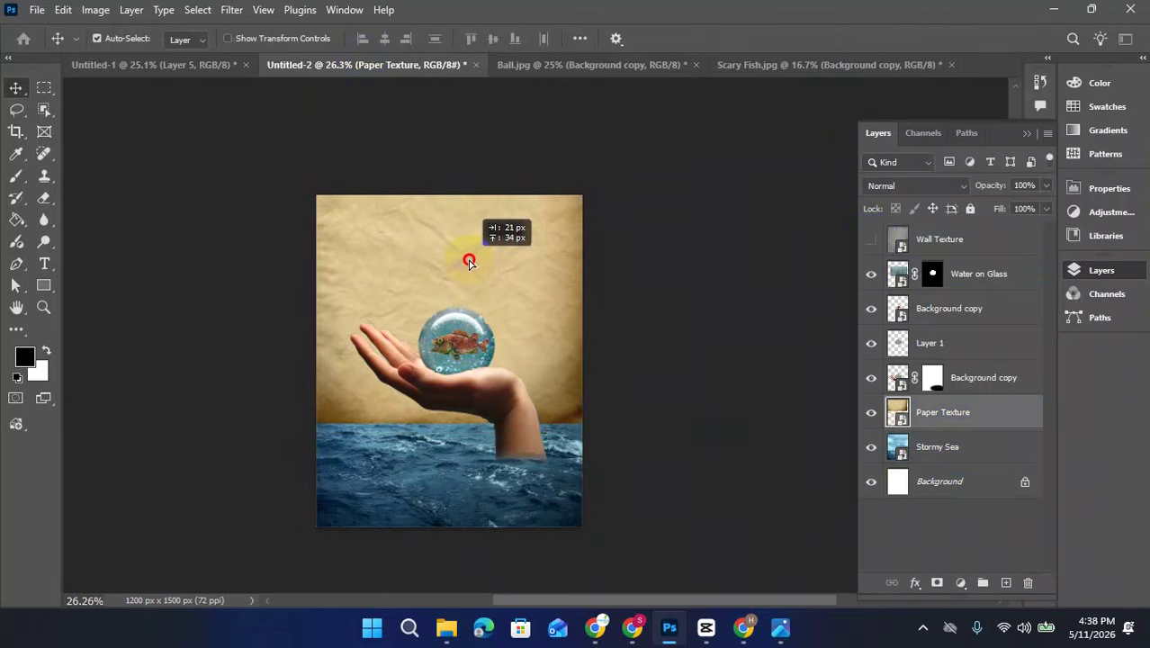
# - Place the Metal Texture image above Paper Texture, scaled to about 117% to span the canvas above the sea, and set its blend mode to Color Burn
pyautogui.click(447, 627)
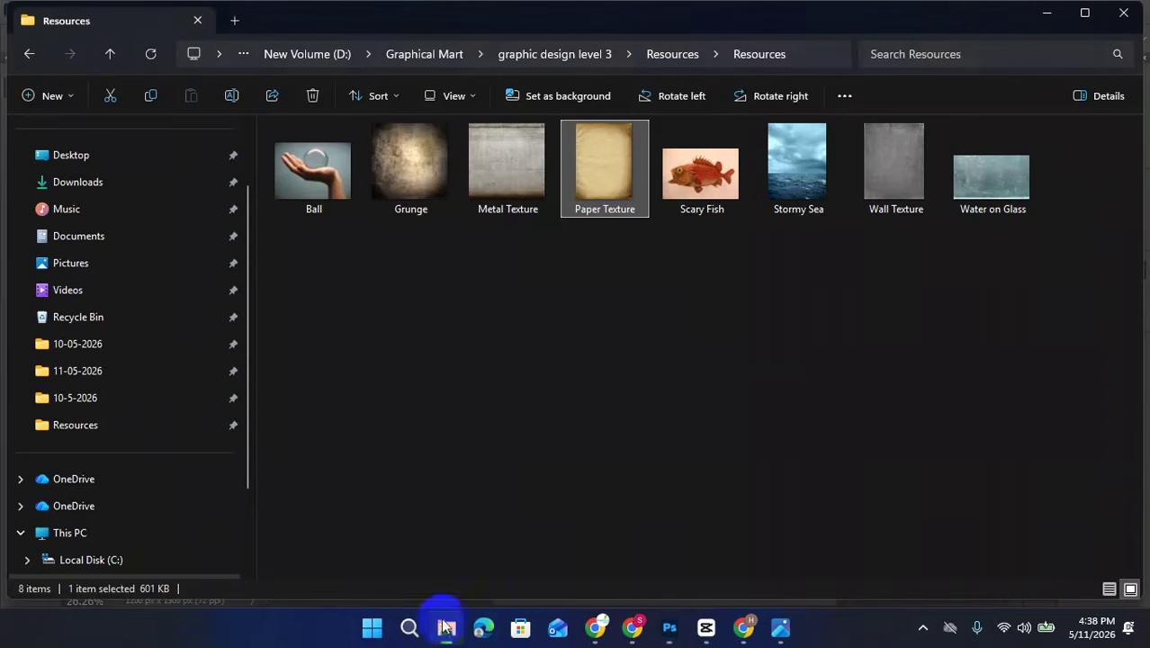
pyautogui.moveTo(501, 165); pyautogui.dragTo(478, 340)
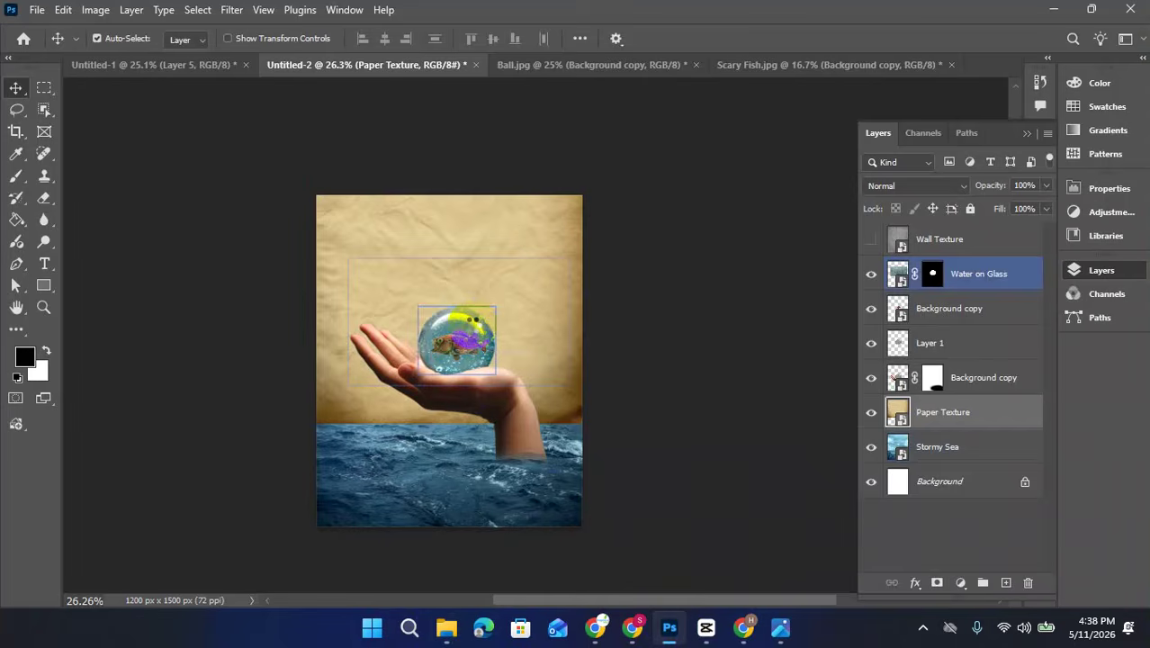
pyautogui.moveTo(532, 289); pyautogui.dragTo(518, 214)
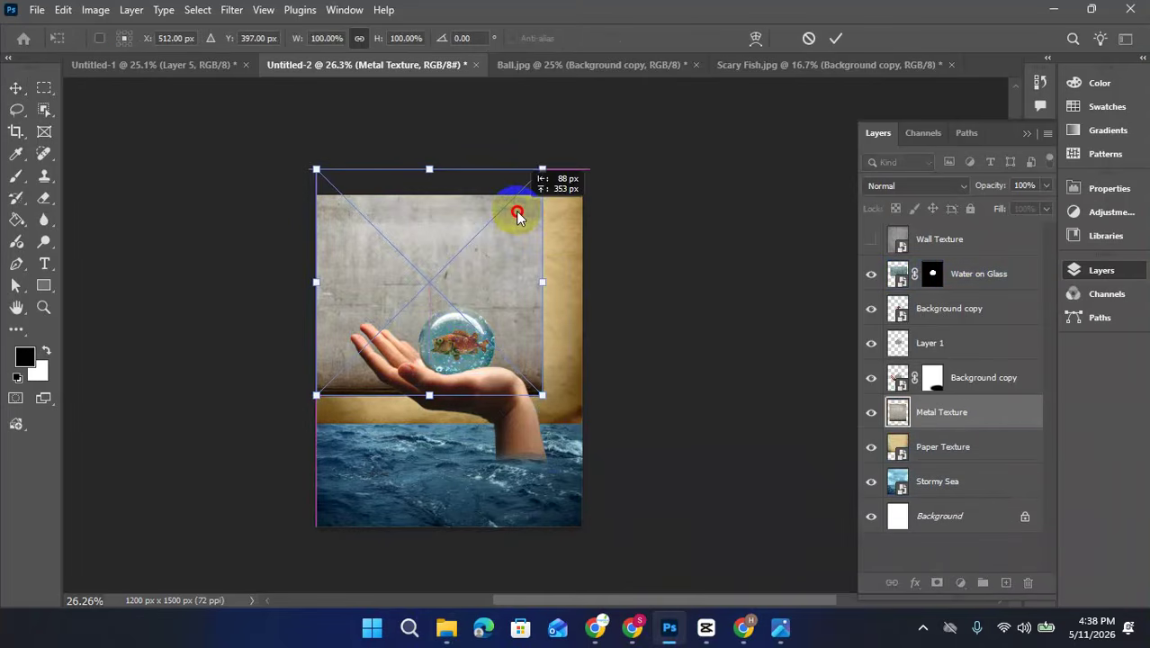
pyautogui.moveTo(552, 256); pyautogui.dragTo(582, 302)
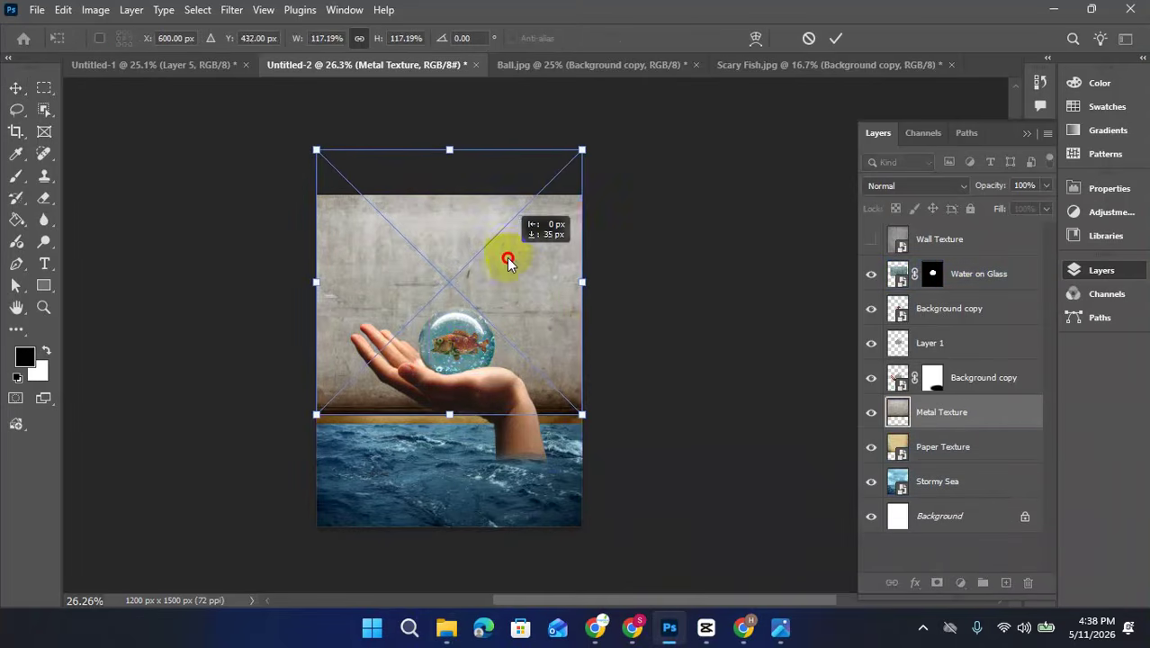
pyautogui.moveTo(508, 261); pyautogui.dragTo(508, 272)
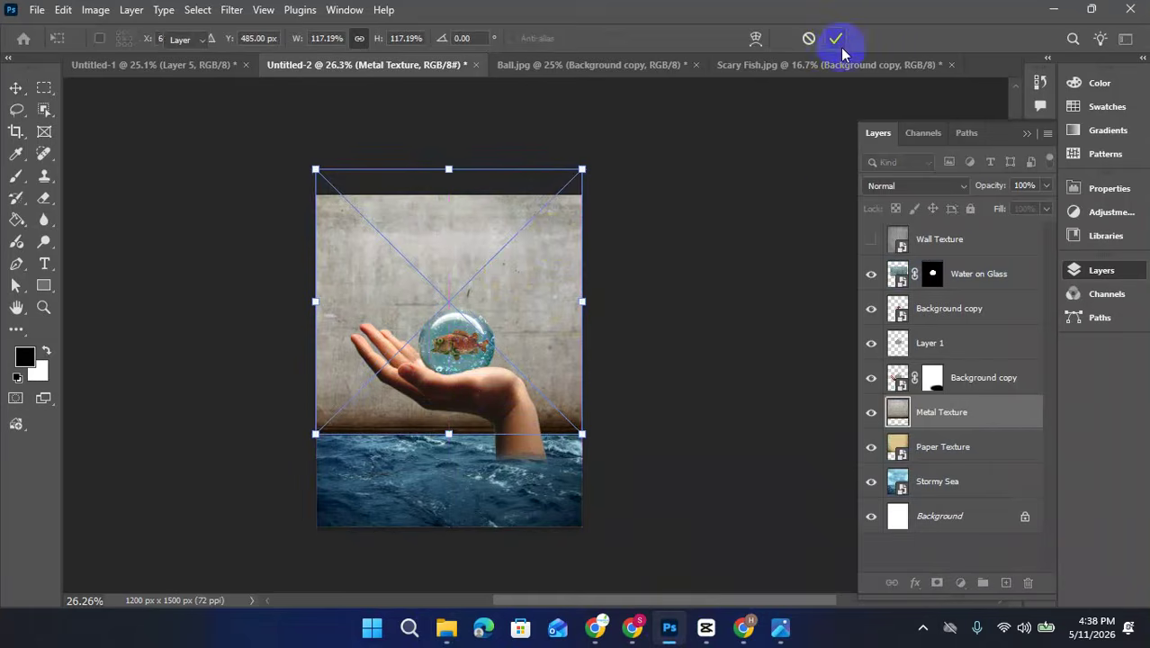
pyautogui.click(835, 39)
pyautogui.click(938, 183)
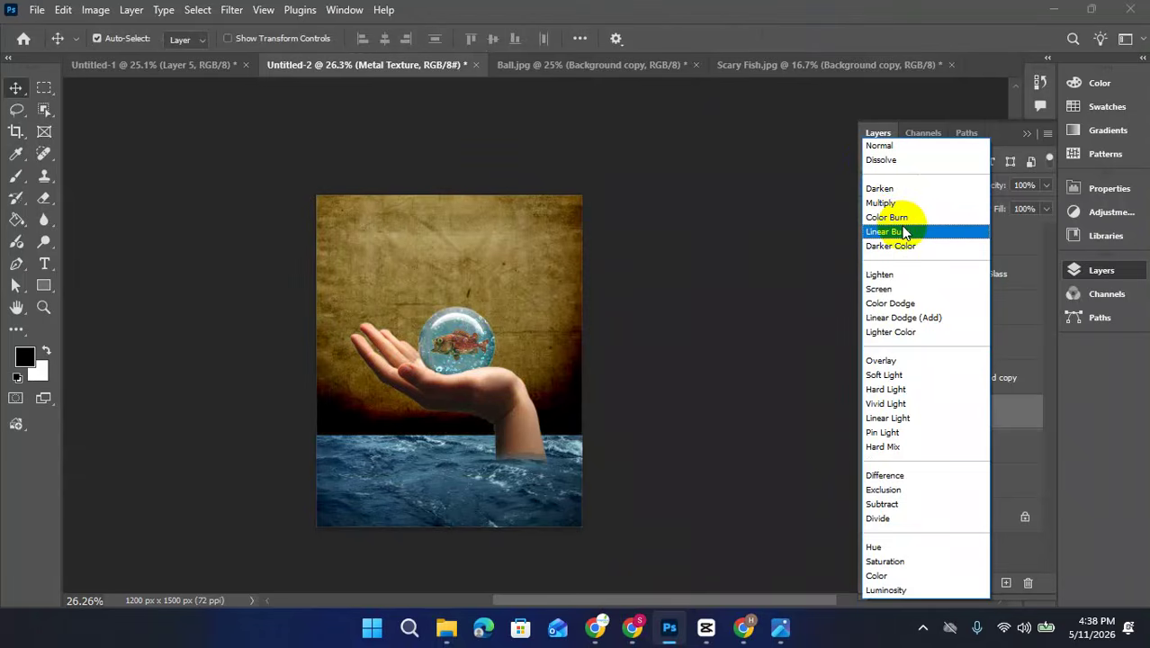
pyautogui.click(900, 218)
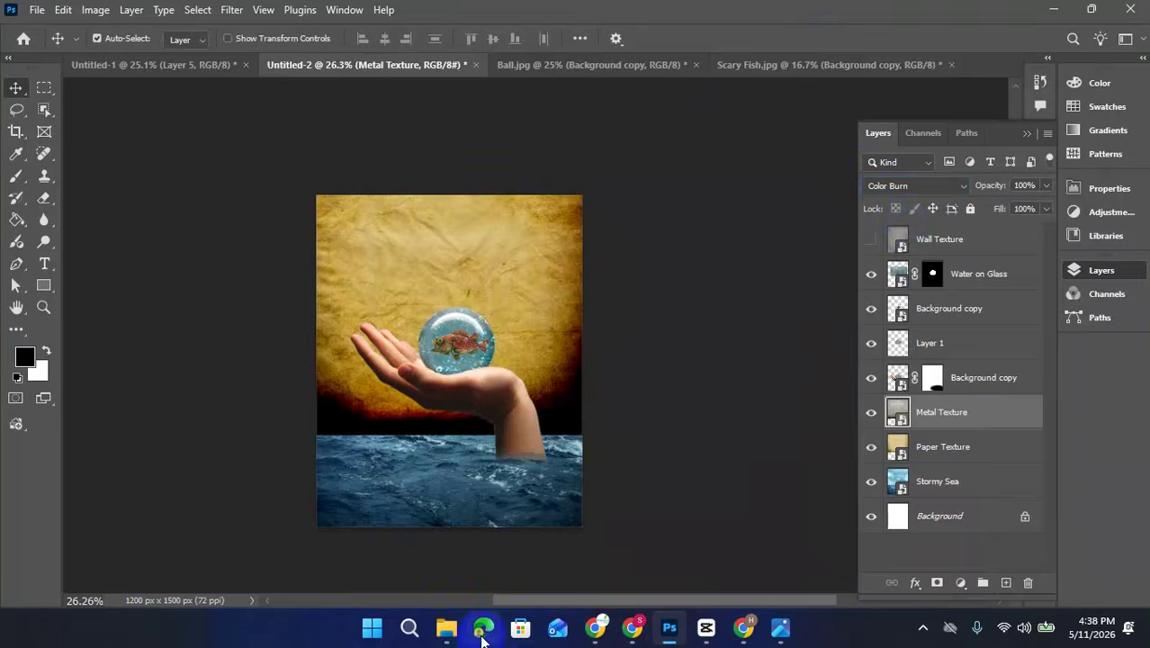
# - Place the Grunge image above Metal Texture, scaled to about 168% so it spans the canvas width above the sea
pyautogui.click(446, 627)
pyautogui.moveTo(411, 162); pyautogui.dragTo(518, 450)
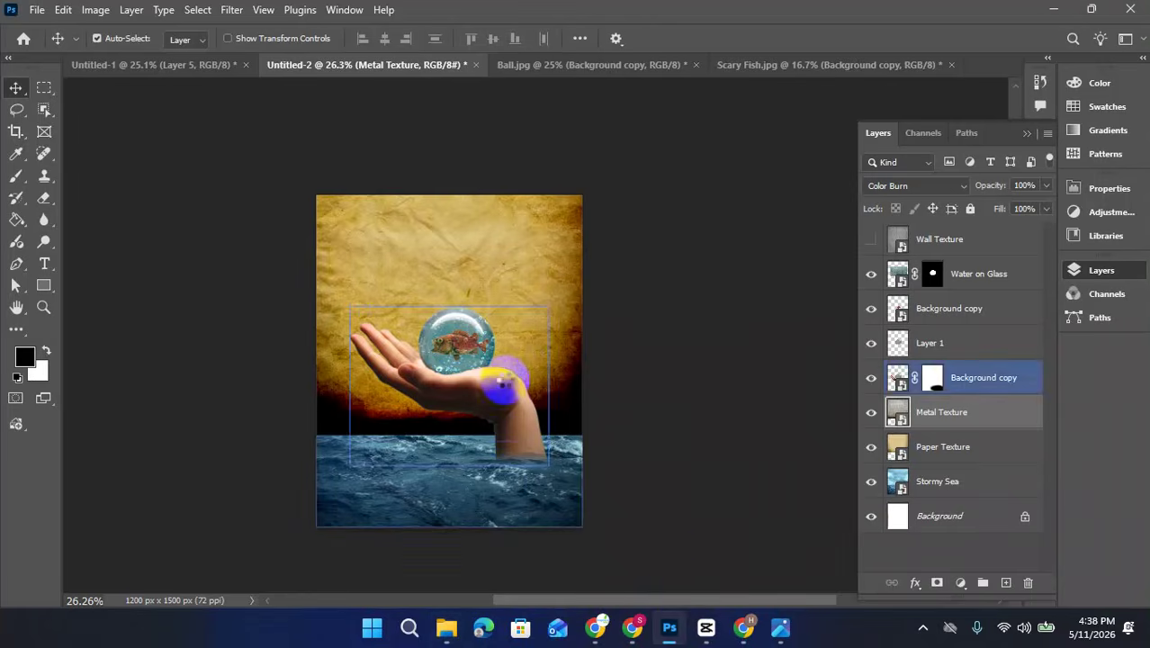
pyautogui.moveTo(499, 385); pyautogui.dragTo(526, 352)
pyautogui.moveTo(508, 290); pyautogui.dragTo(455, 216)
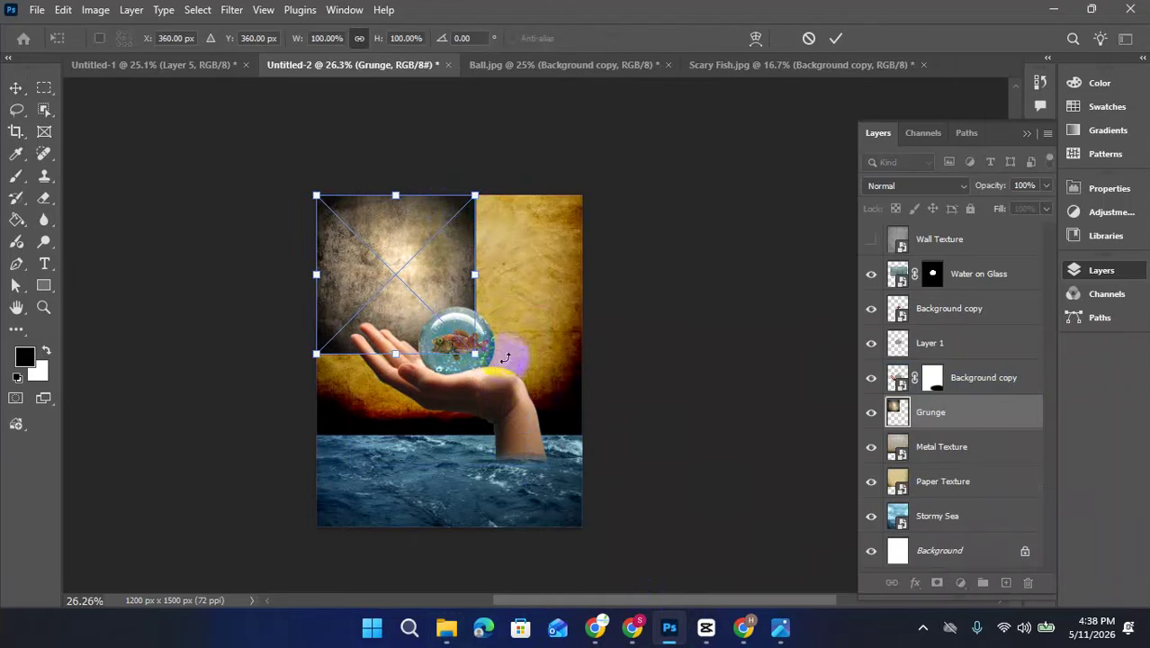
pyautogui.moveTo(475, 354); pyautogui.dragTo(596, 454)
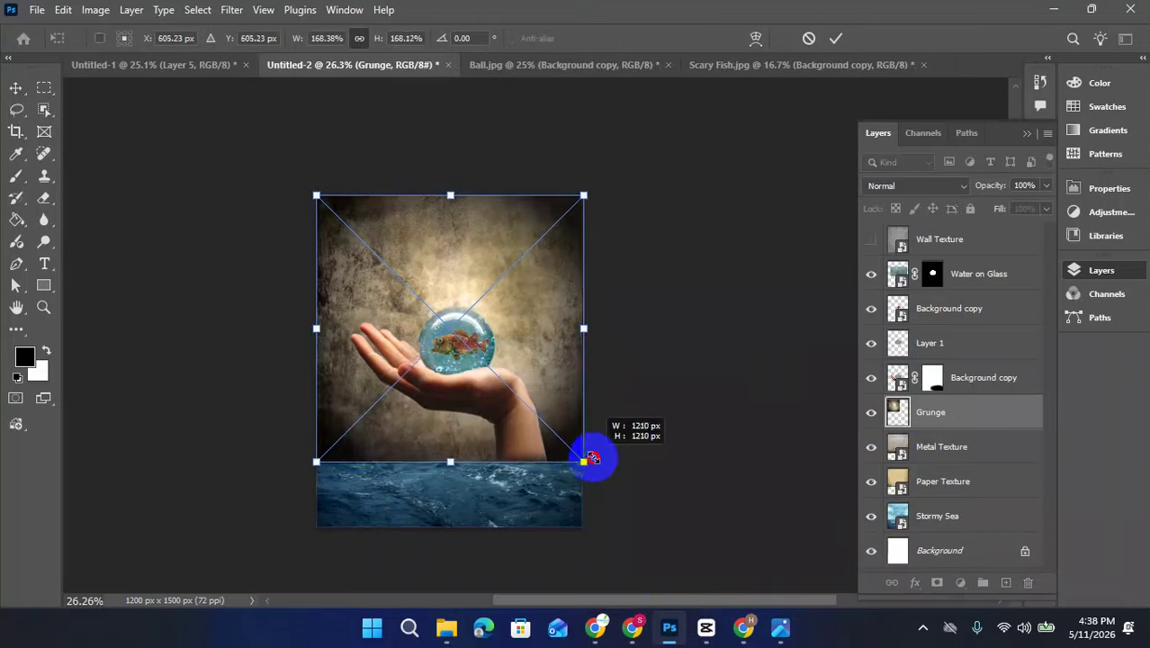
pyautogui.moveTo(538, 315)
pyautogui.mouseDown()
pyautogui.moveTo(527, 261)
pyautogui.moveTo(537, 295)
pyautogui.mouseUp()
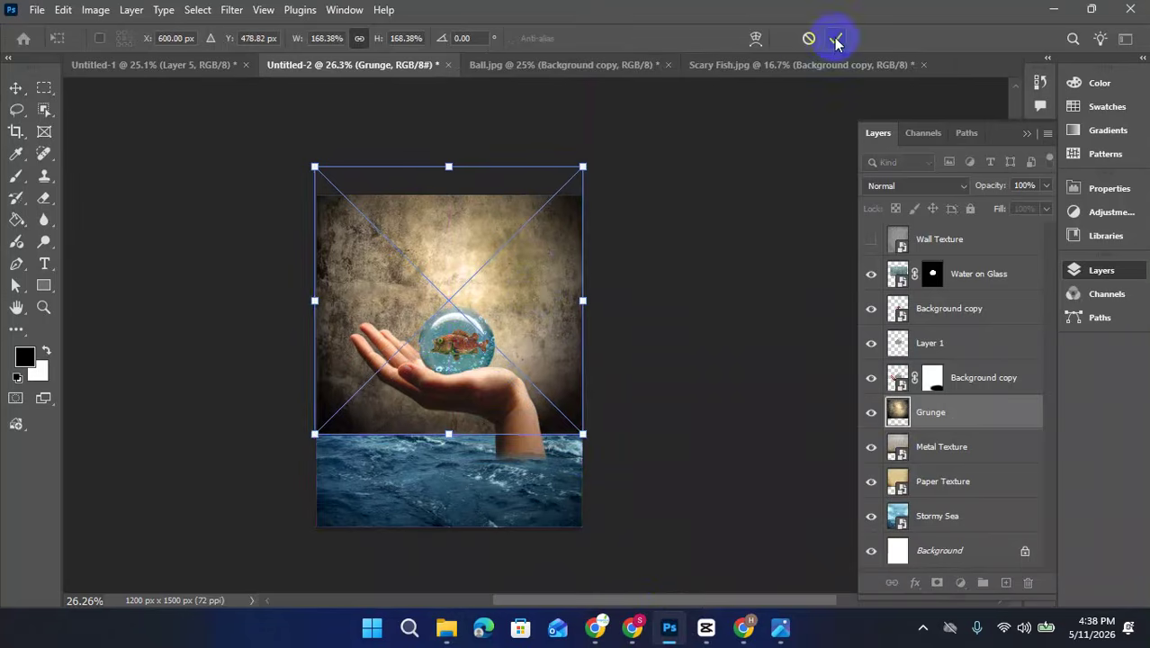
pyautogui.click(926, 196)
# - Reorder the layers so Metal Texture sits directly above Grunge
pyautogui.click(927, 187)
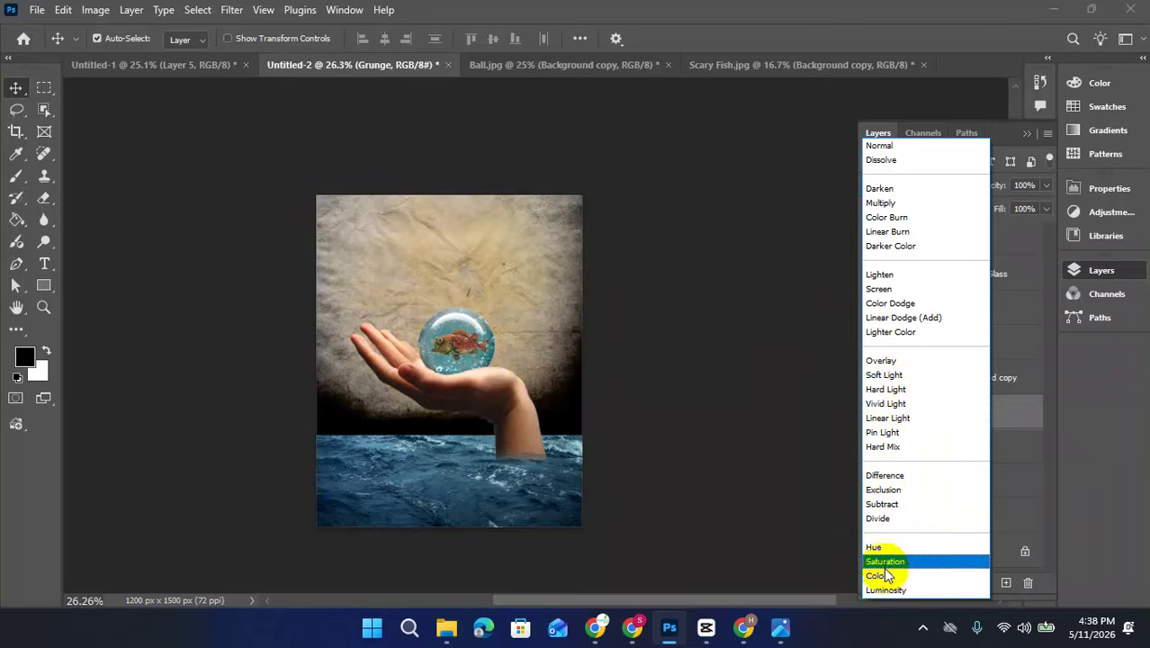
pyautogui.click(1014, 407)
pyautogui.moveTo(931, 457); pyautogui.dragTo(927, 404)
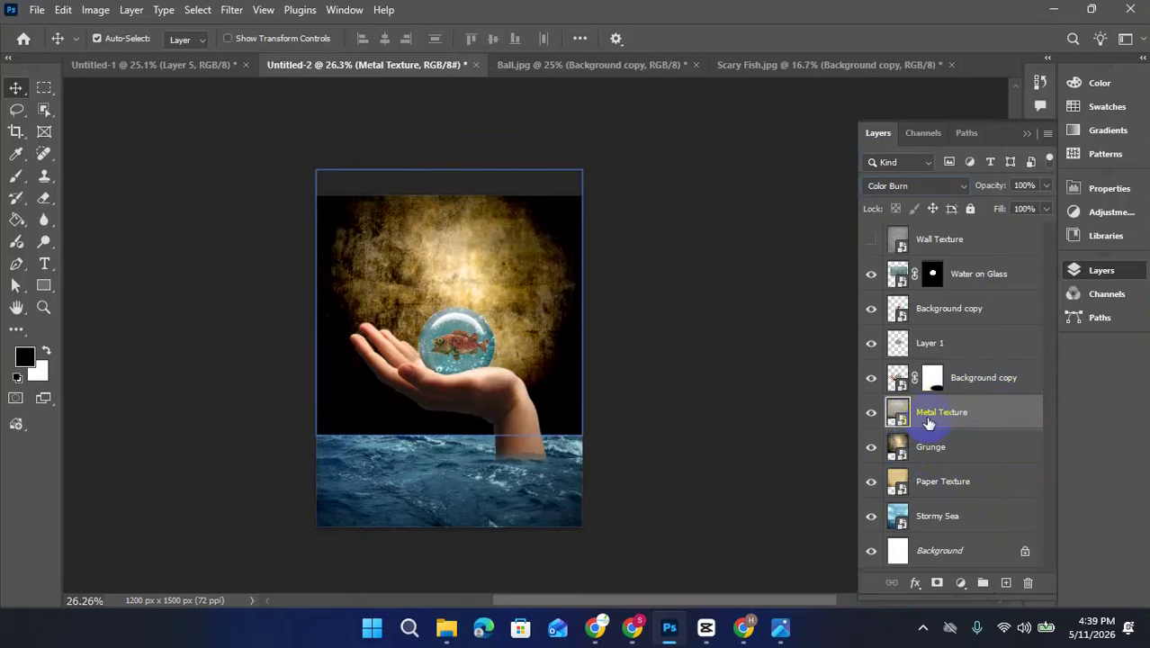
# - Hide the Metal Texture layer and enlarge the Grunge texture to about 190.5% so it overlaps the canvas edges above the sea
pyautogui.click(931, 447)
pyautogui.click(561, 360)
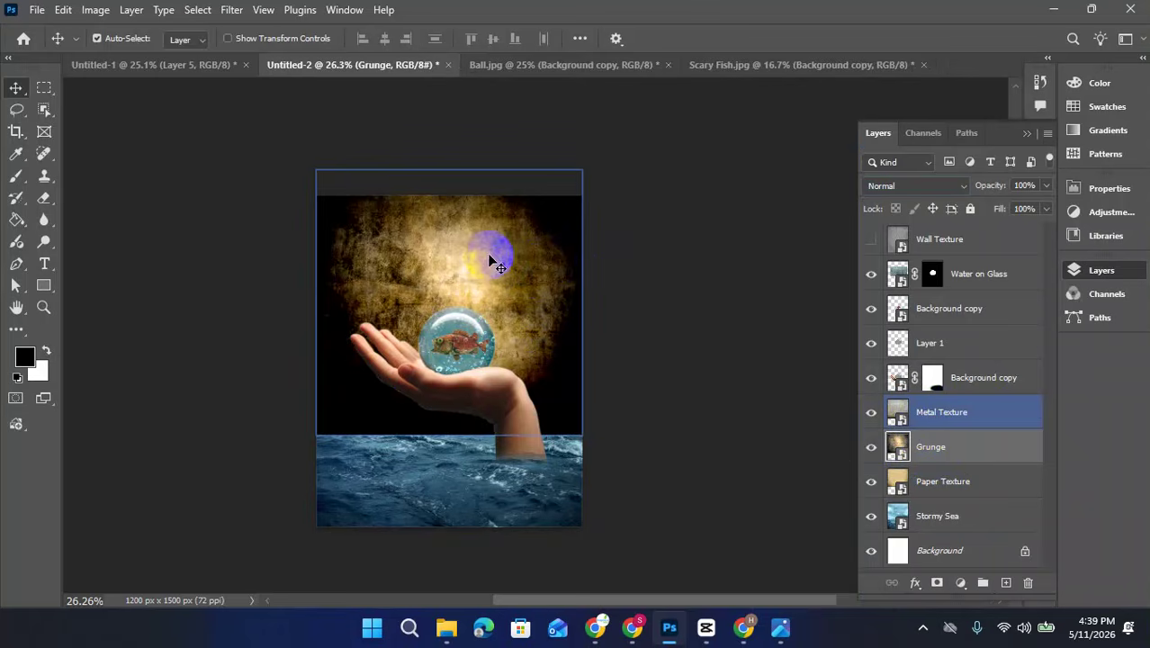
pyautogui.moveTo(489, 258)
pyautogui.mouseDown()
pyautogui.moveTo(480, 273)
pyautogui.moveTo(482, 263)
pyautogui.moveTo(482, 275)
pyautogui.moveTo(525, 278)
pyautogui.mouseUp()
pyautogui.click(871, 414)
pyautogui.click(546, 288)
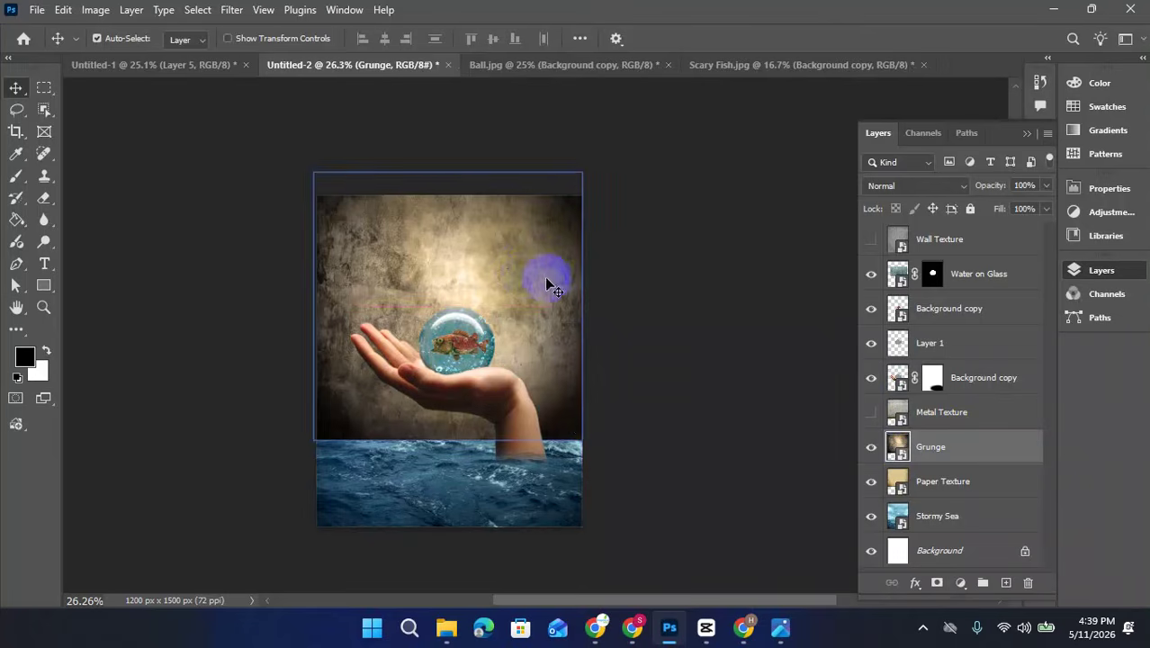
pyautogui.hotkey('ctrl', 't')
pyautogui.moveTo(585, 307); pyautogui.dragTo(600, 307)
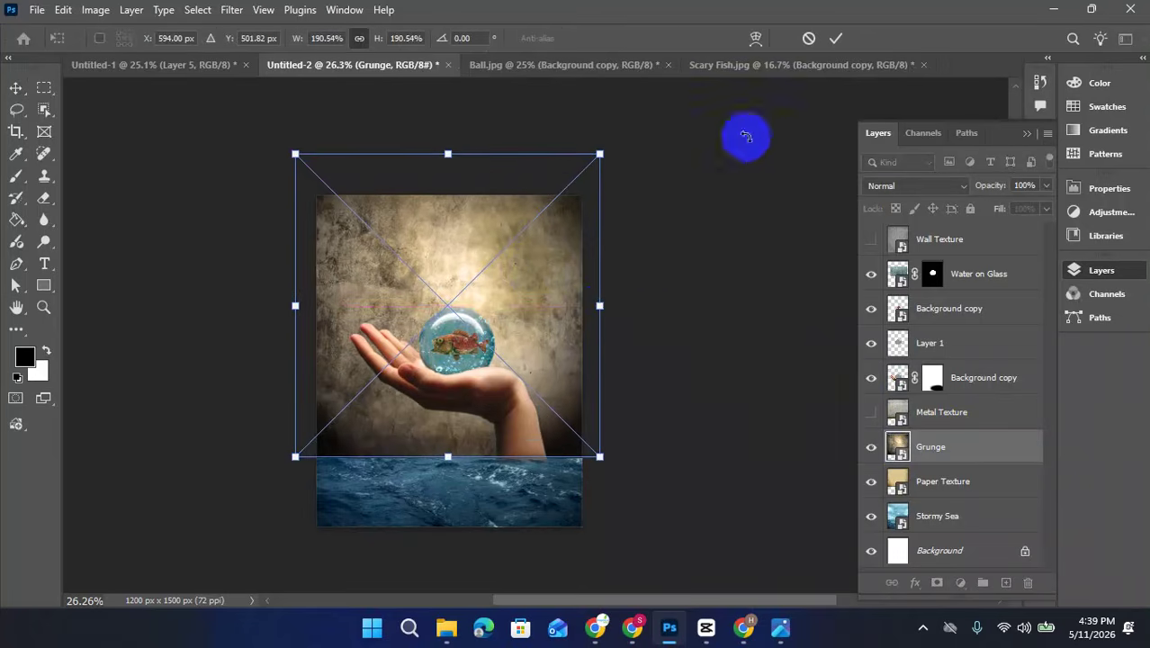
pyautogui.click(830, 39)
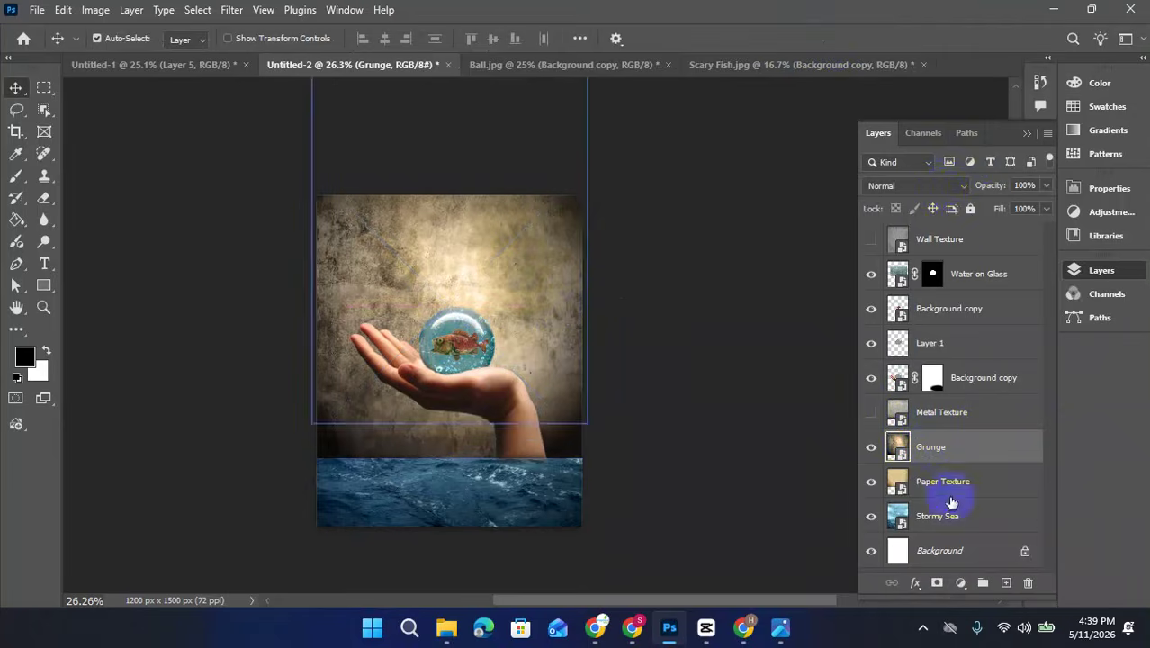
# - Set the Grunge layer's blend mode to Linear Burn
pyautogui.click(935, 187)
pyautogui.scroll(-2, 915, 241)
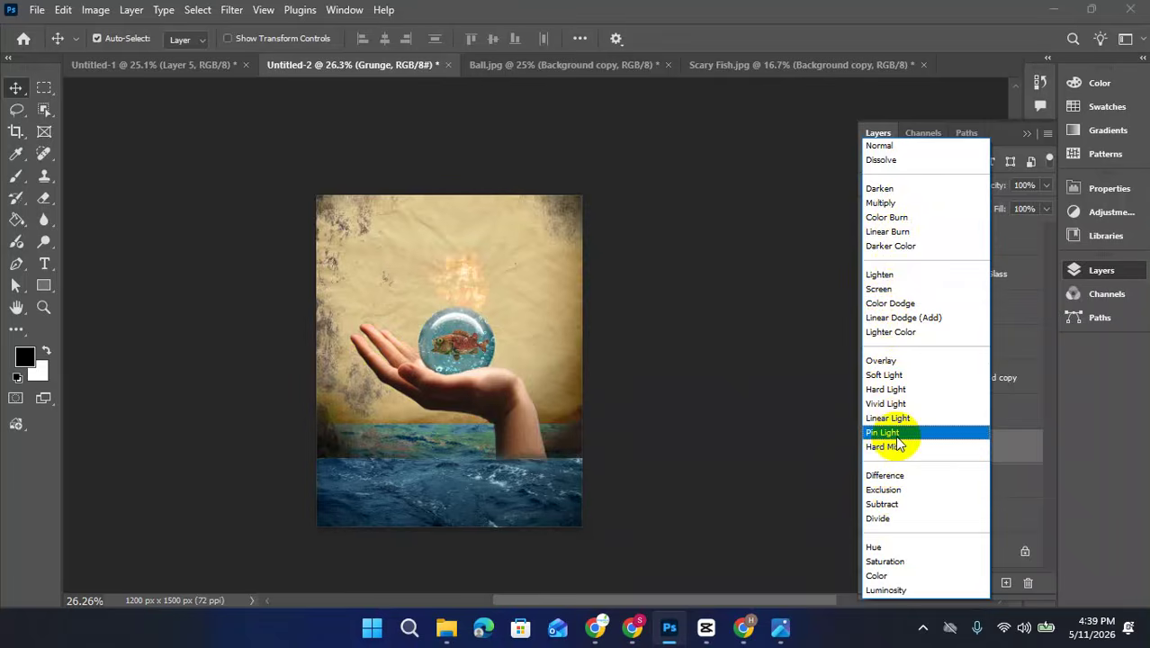
pyautogui.click(900, 237)
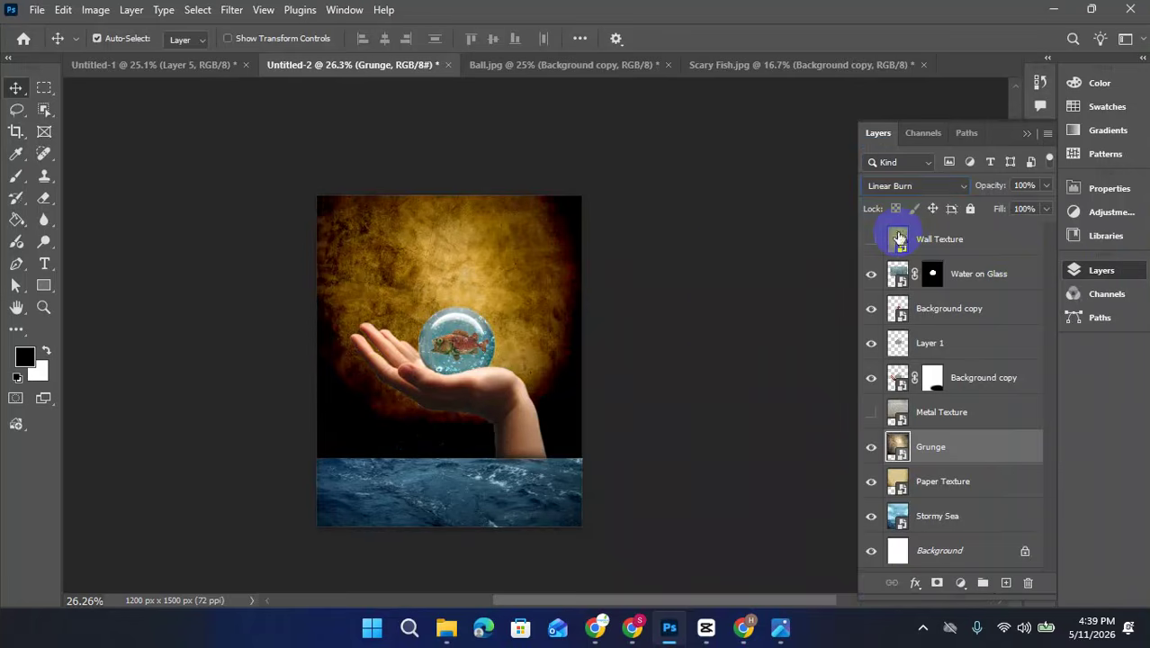
# - Show the Metal Texture layer again and merge the Metal Texture, Grunge and Paper Texture layers into one
pyautogui.scroll(-3, 745, 420)
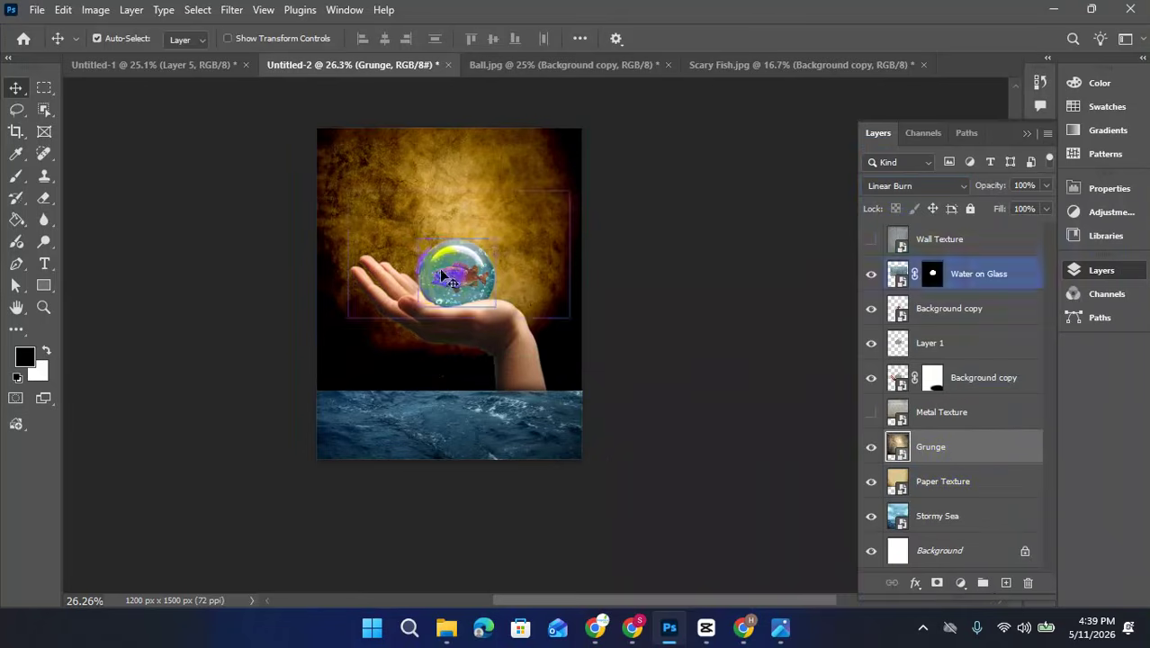
pyautogui.click(870, 411)
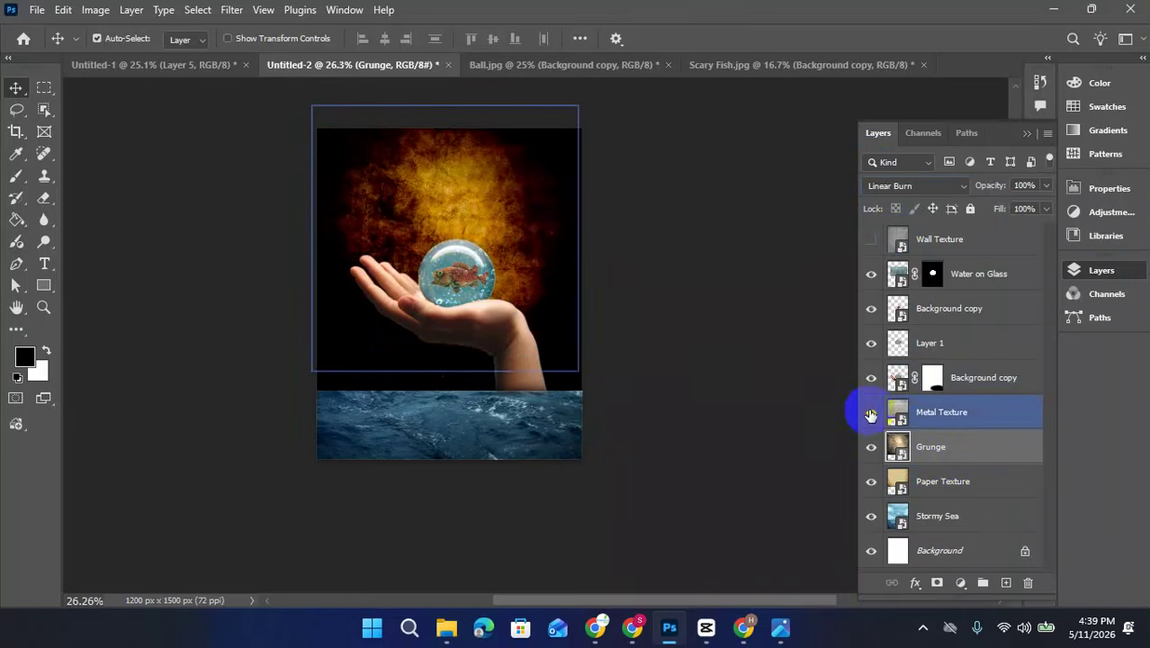
pyautogui.click(870, 414)
pyautogui.click(871, 414)
pyautogui.click(945, 418)
pyautogui.click(959, 486)
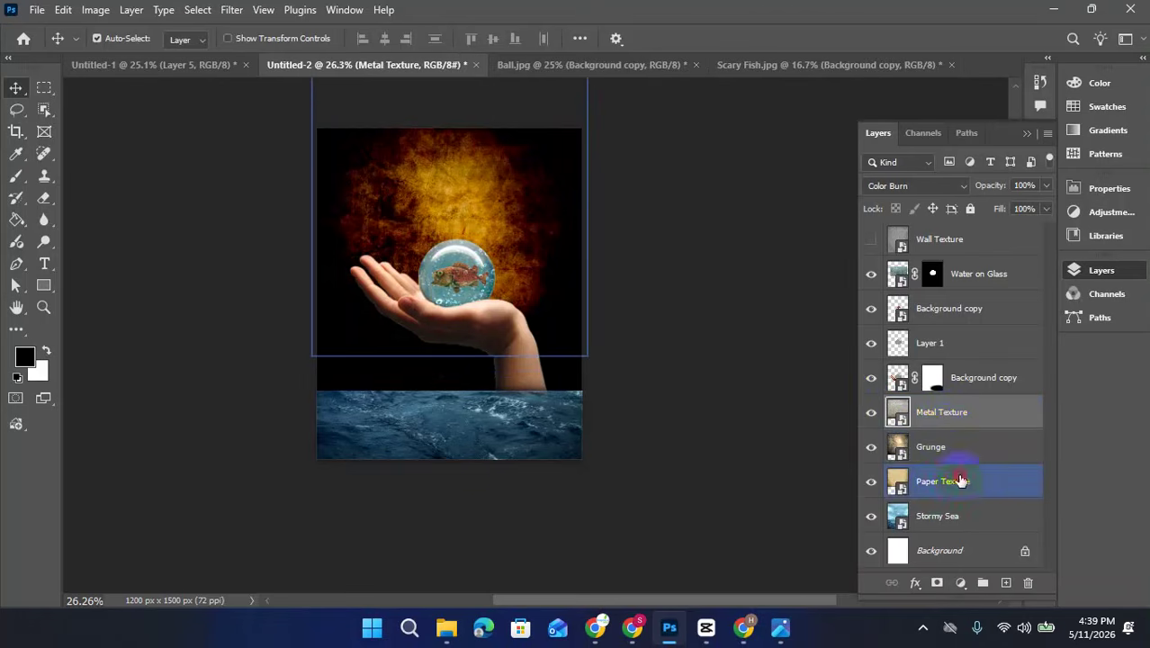
pyautogui.hotkey('ctrl', 'e')
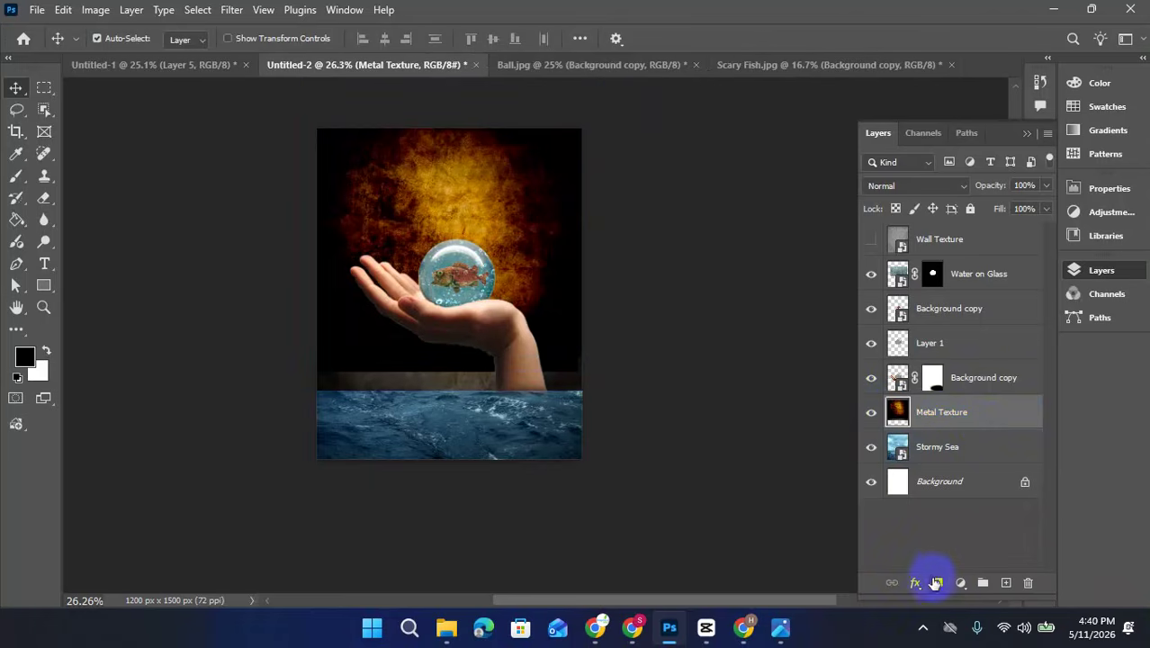
# - Add a layer mask to the Metal Texture layer and try painting black along its lower edge with a 300 px soft brush
pyautogui.click(414, 396)
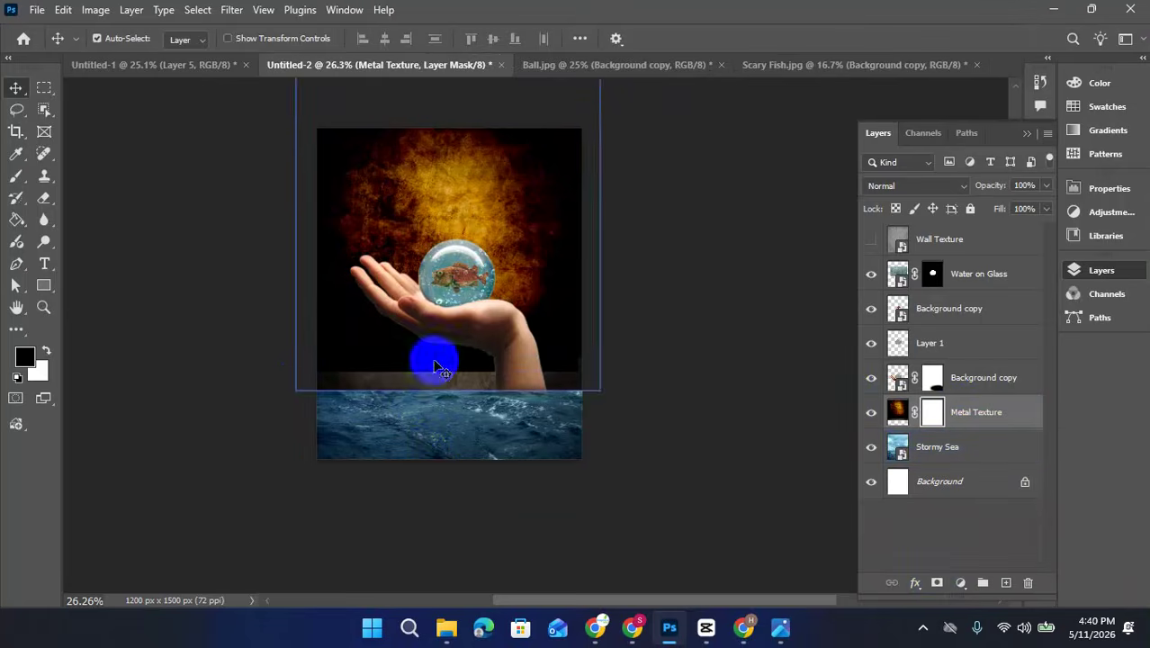
pyautogui.click(14, 179)
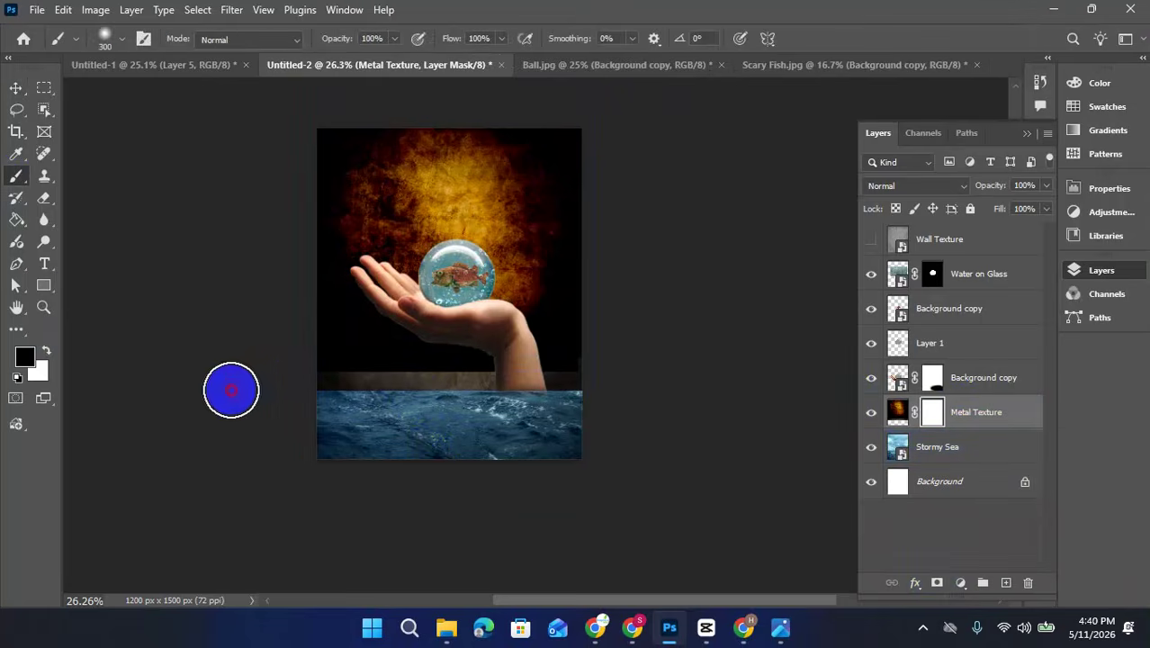
pyautogui.moveTo(231, 390); pyautogui.dragTo(616, 416)
pyautogui.moveTo(203, 402)
pyautogui.mouseDown()
pyautogui.moveTo(634, 410)
pyautogui.moveTo(303, 381)
pyautogui.moveTo(690, 390)
pyautogui.mouseUp()
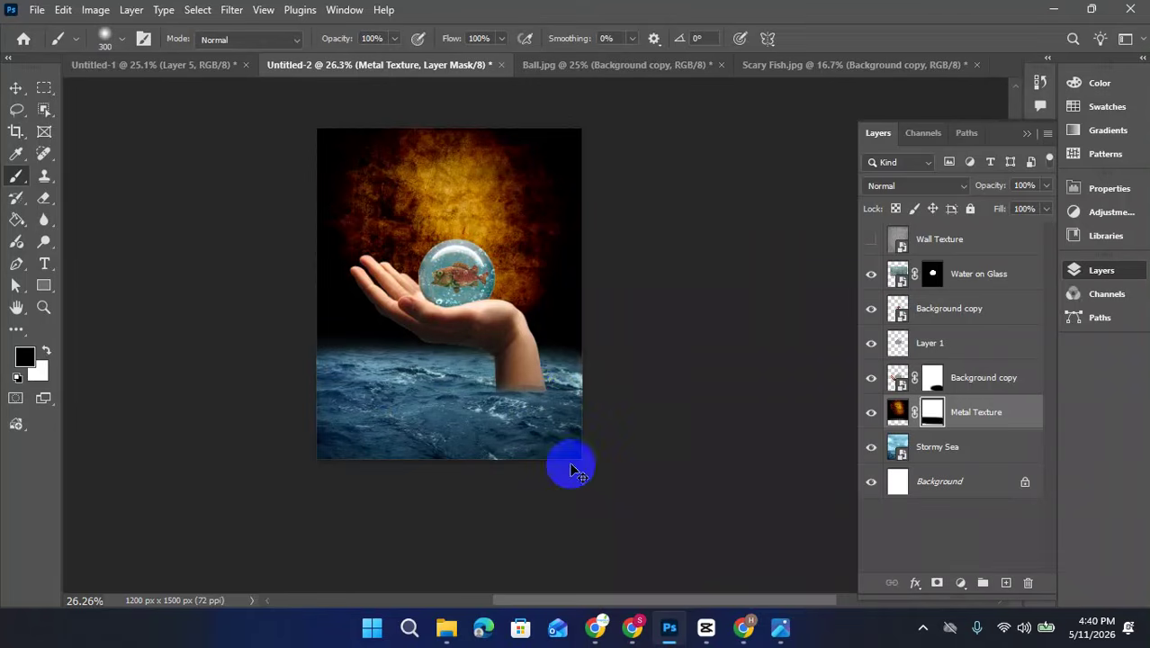
pyautogui.hotkey('ctrl', 'z')
# - Enlarge the brush to 1000 px and try fading the bottom of the Metal Texture mask into the sea
pyautogui.press(']')
pyautogui.press(']')
pyautogui.press(']')
pyautogui.press(']')
pyautogui.press(']')
pyautogui.press(']')
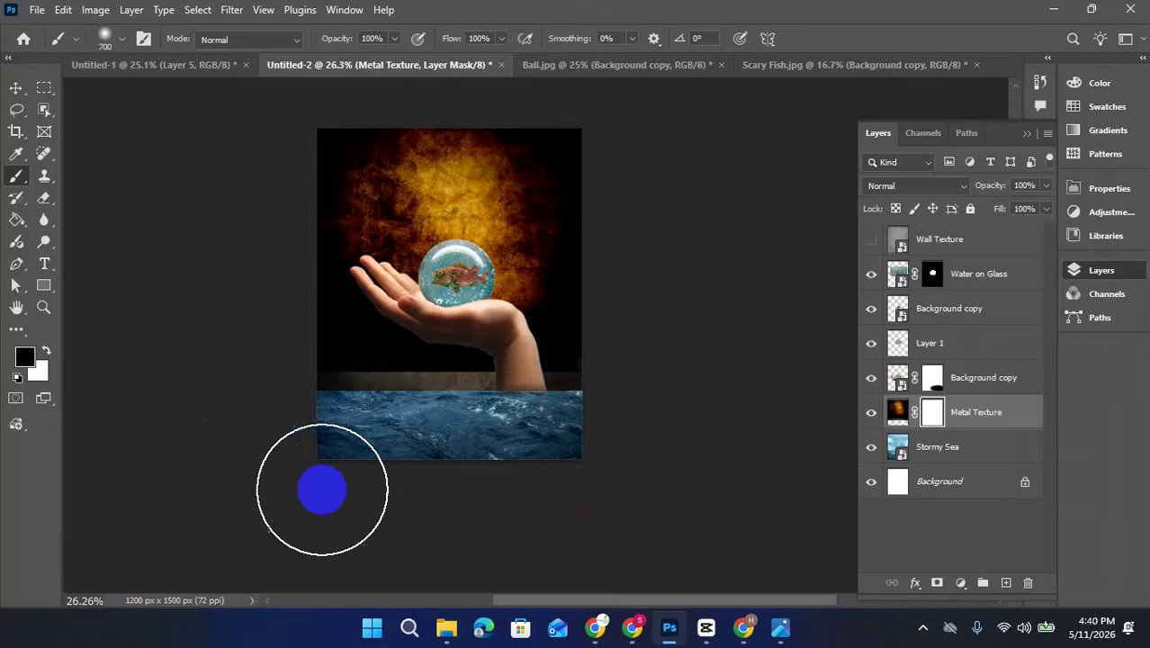
pyautogui.moveTo(265, 487)
pyautogui.mouseDown()
pyautogui.moveTo(302, 503)
pyautogui.moveTo(719, 500)
pyautogui.mouseUp()
pyautogui.moveTo(593, 483)
pyautogui.mouseDown()
pyautogui.moveTo(587, 498)
pyautogui.moveTo(360, 494)
pyautogui.mouseUp()
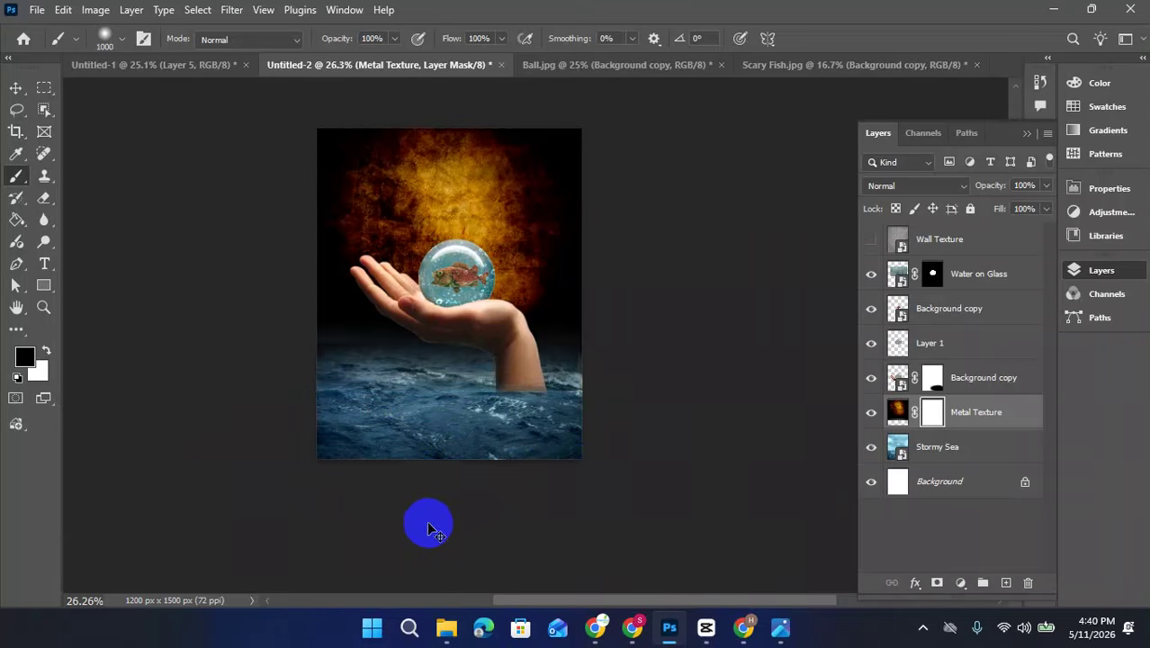
pyautogui.hotkey('ctrl', 'z')
# - Reduce the brush to 900 px and paint the bottom of the Metal Texture mask black to blend it softly into the sea
pyautogui.press('[')
pyautogui.moveTo(554, 503)
pyautogui.mouseDown()
pyautogui.moveTo(377, 471)
pyautogui.moveTo(421, 469)
pyautogui.moveTo(313, 470)
pyautogui.mouseUp()
pyautogui.moveTo(582, 495)
pyautogui.mouseDown()
pyautogui.moveTo(576, 468)
pyautogui.moveTo(611, 454)
pyautogui.moveTo(331, 475)
pyautogui.mouseUp()
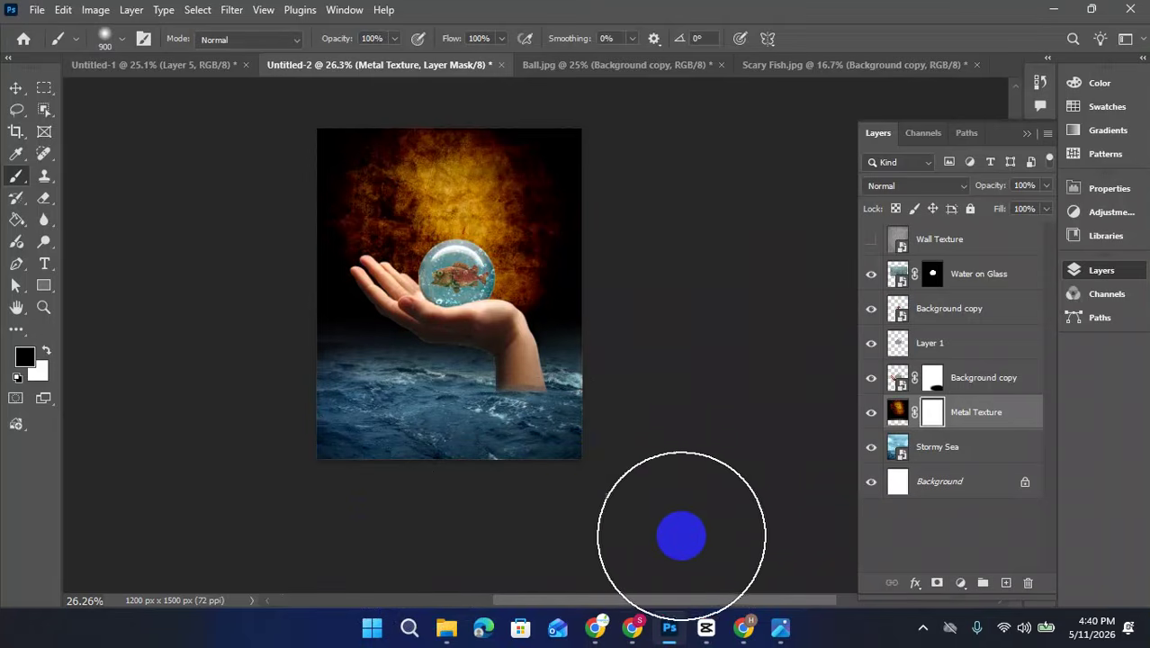
pyautogui.hotkey('ctrl', 'z')
pyautogui.press('super')
pyautogui.press('super')
pyautogui.press('super')
pyautogui.click(752, 411)
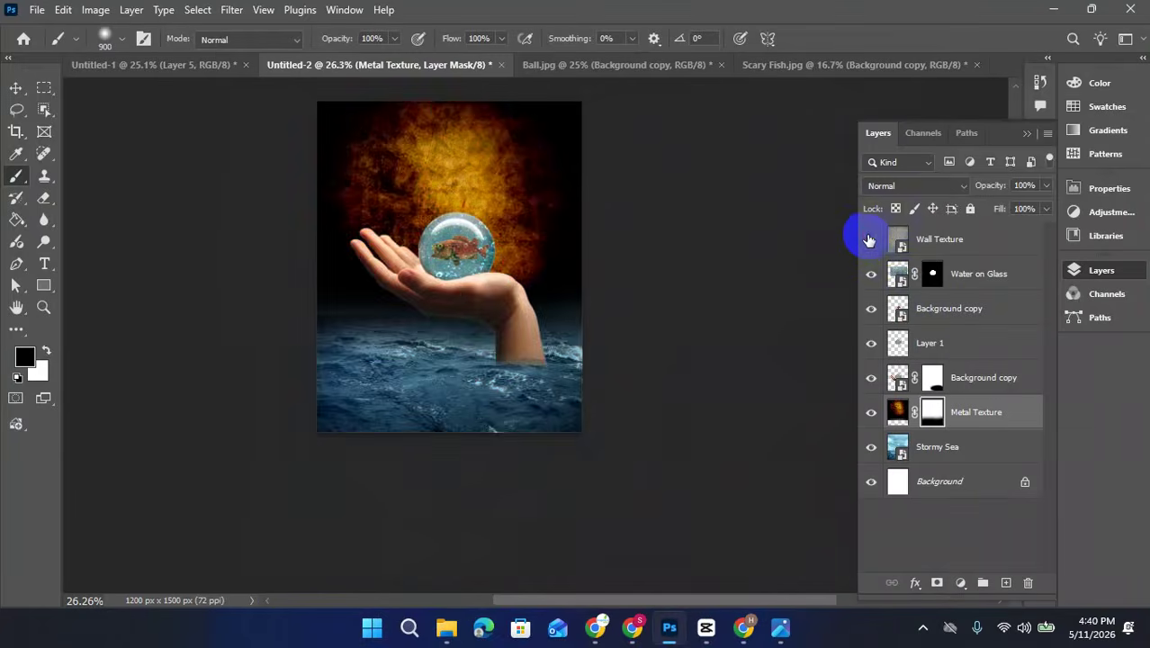
# - Show the Wall Texture layer and set its opacity to 34%
pyautogui.click(870, 242)
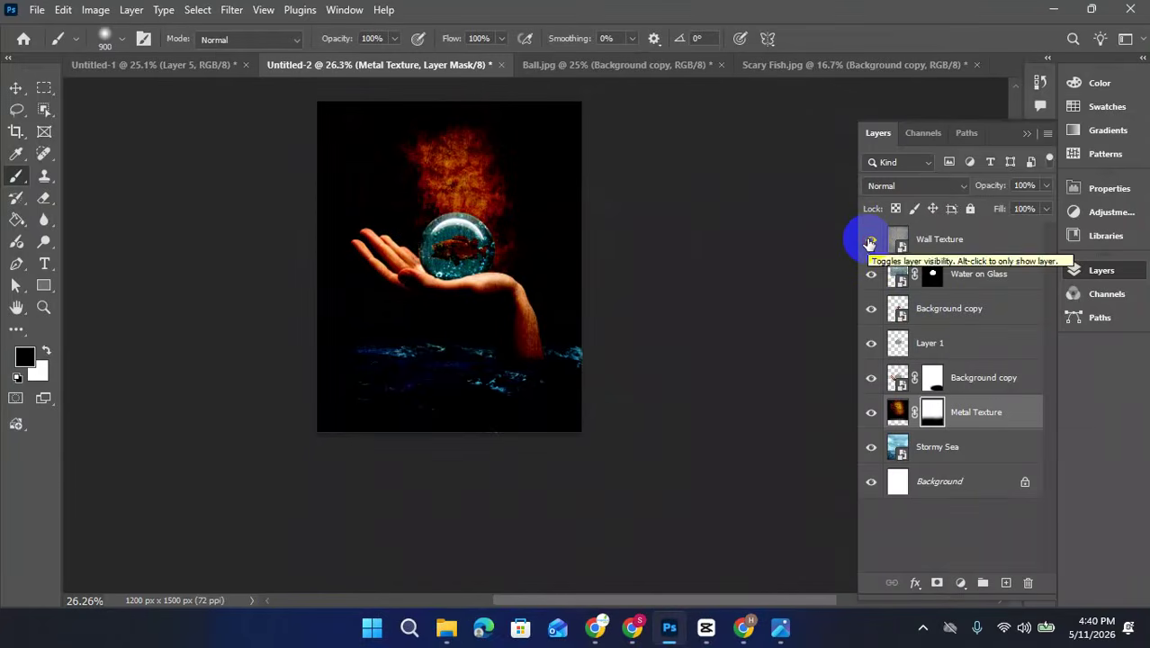
pyautogui.scroll(3, 540, 342)
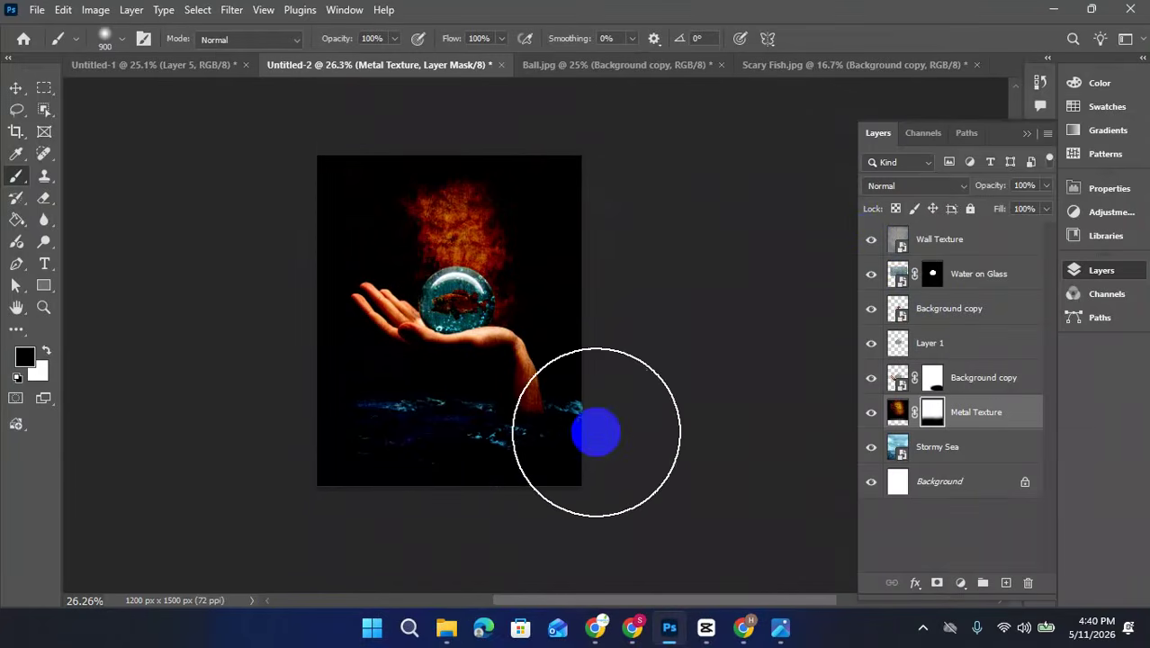
pyautogui.click(975, 244)
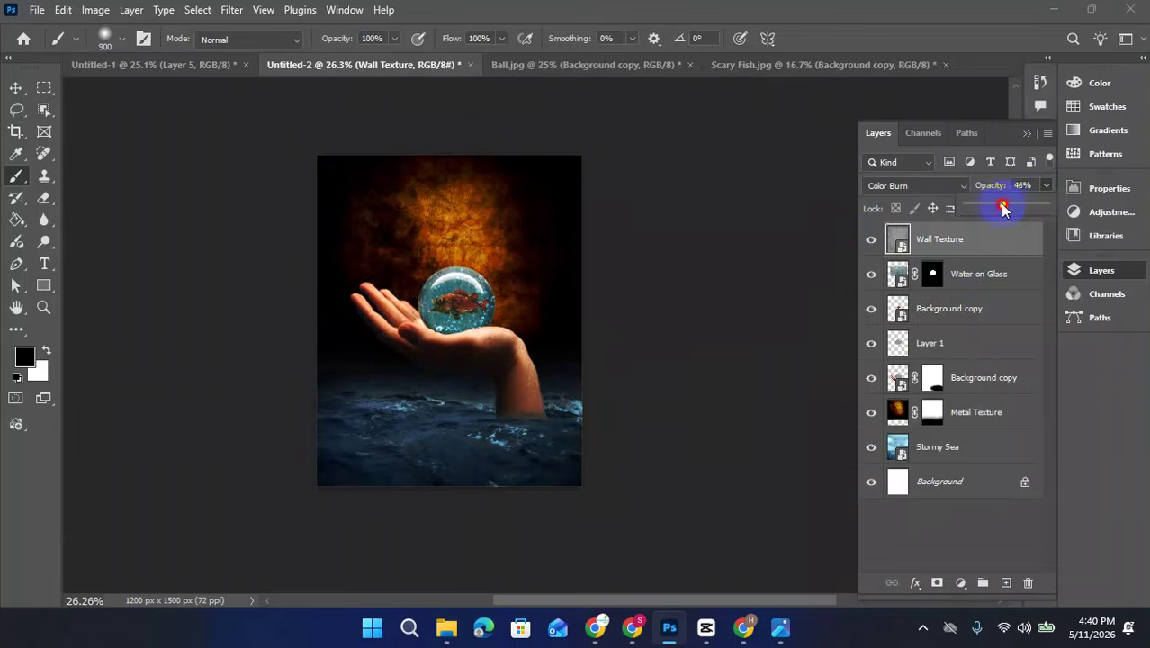
pyautogui.moveTo(1003, 211); pyautogui.dragTo(1001, 211)
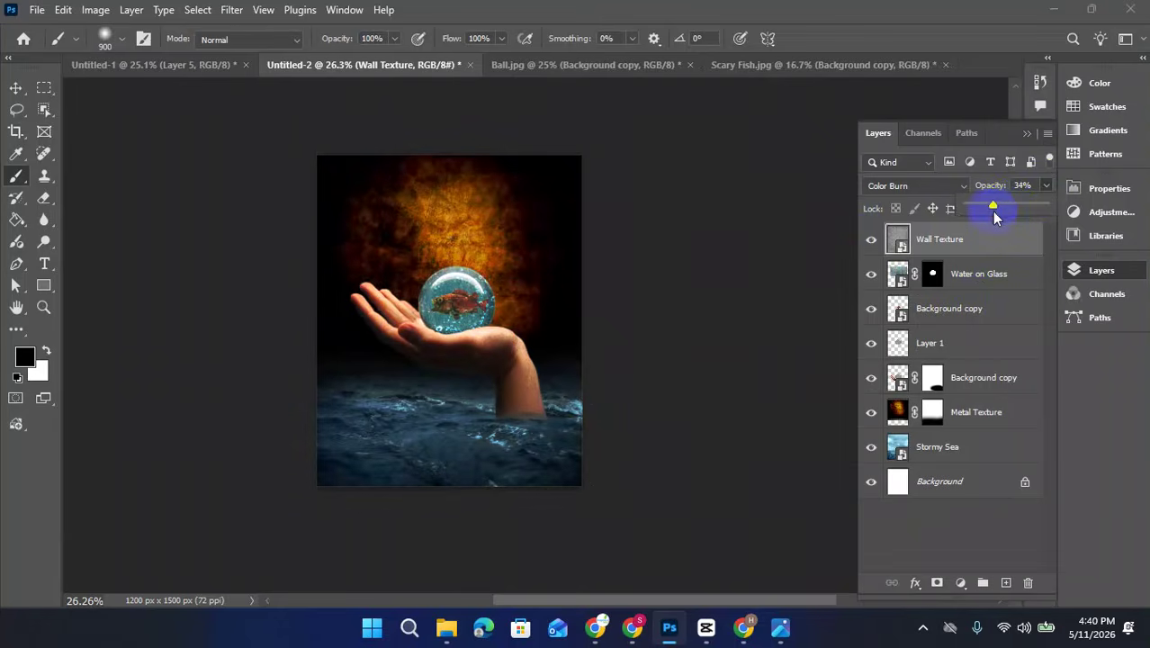
pyautogui.click(995, 302)
pyautogui.click(988, 271)
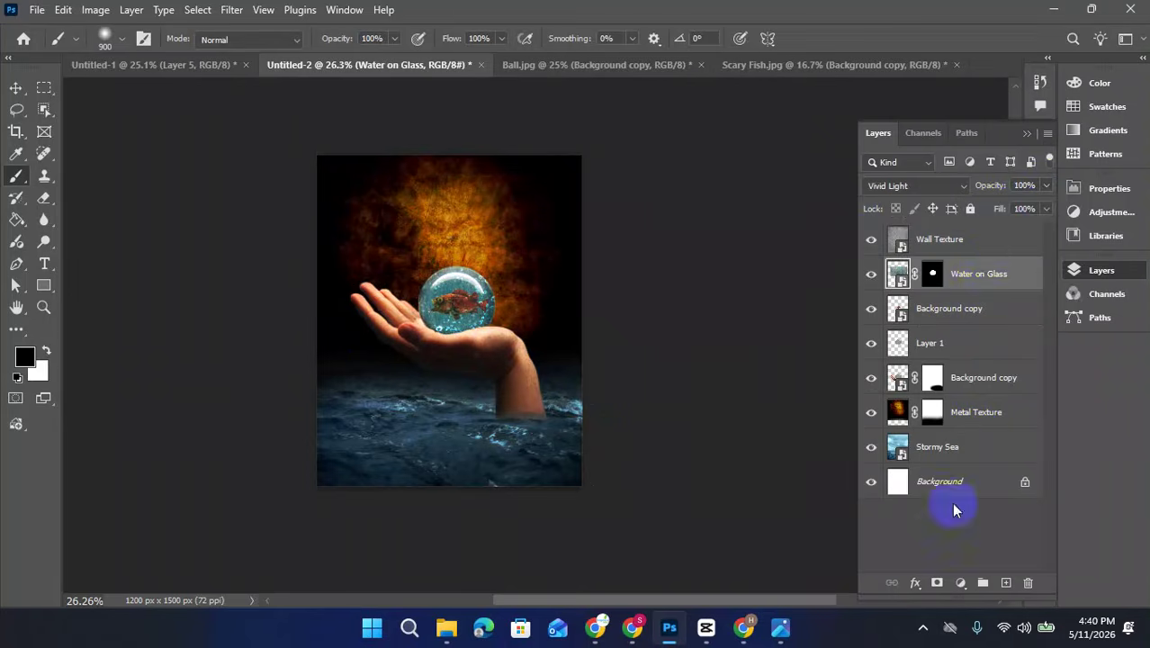
pyautogui.click(1010, 237)
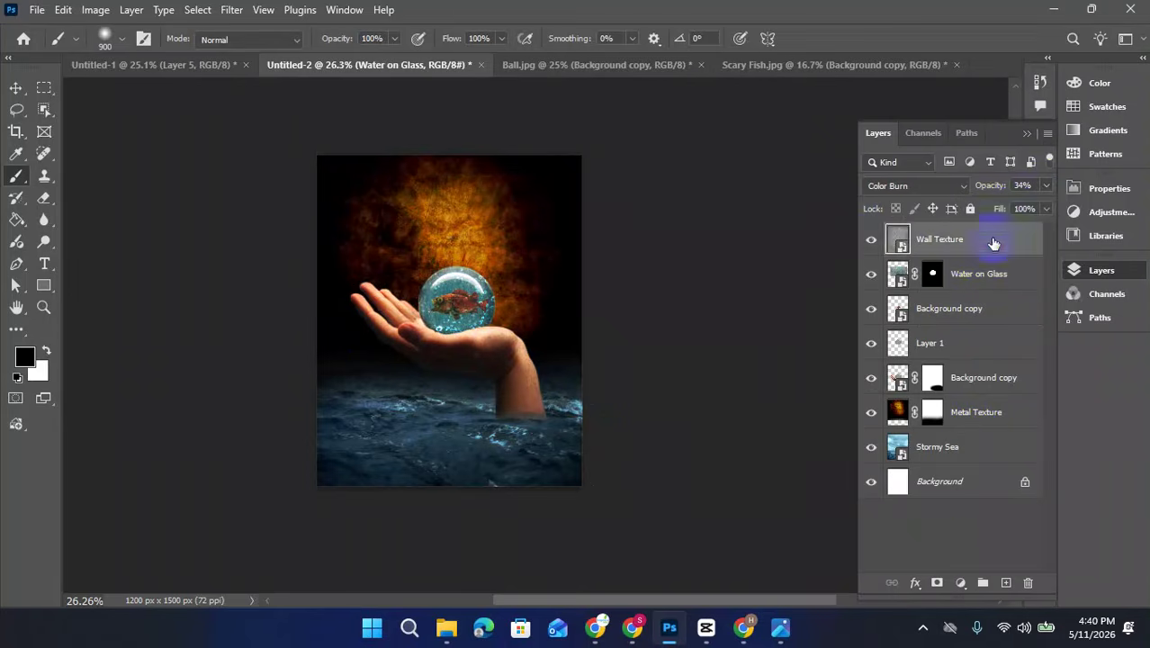
# - Try masking the Wall Texture layer with a soft black brush enlarged to 1300 px, and delete the mask
pyautogui.click(936, 582)
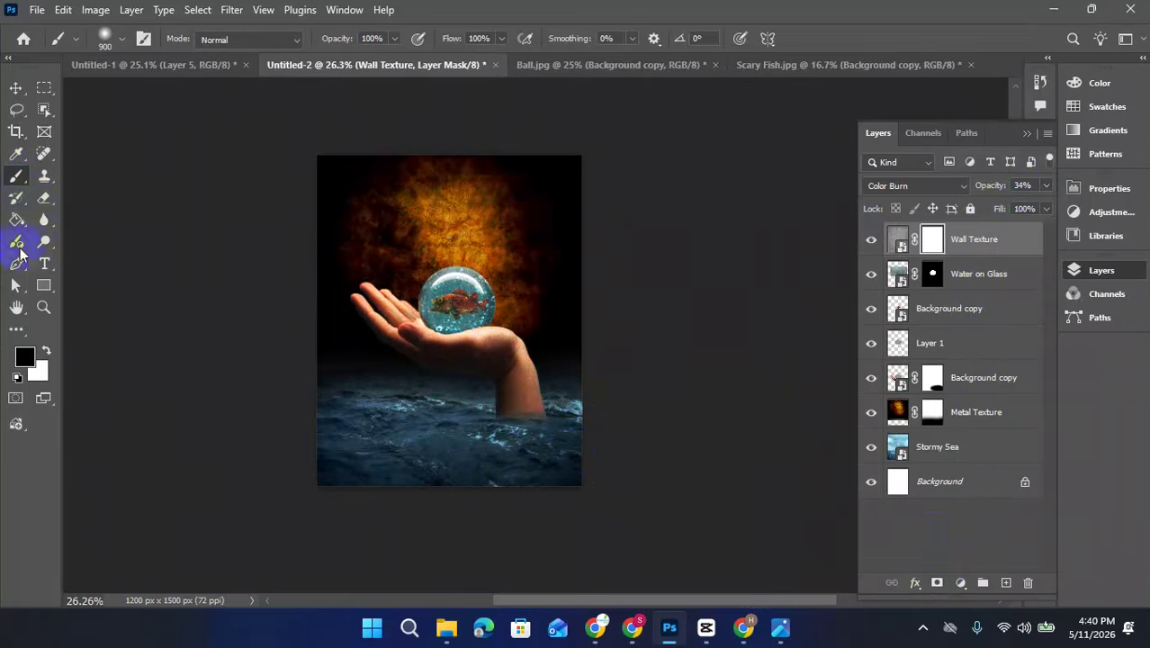
pyautogui.scroll(-2, 321, 455)
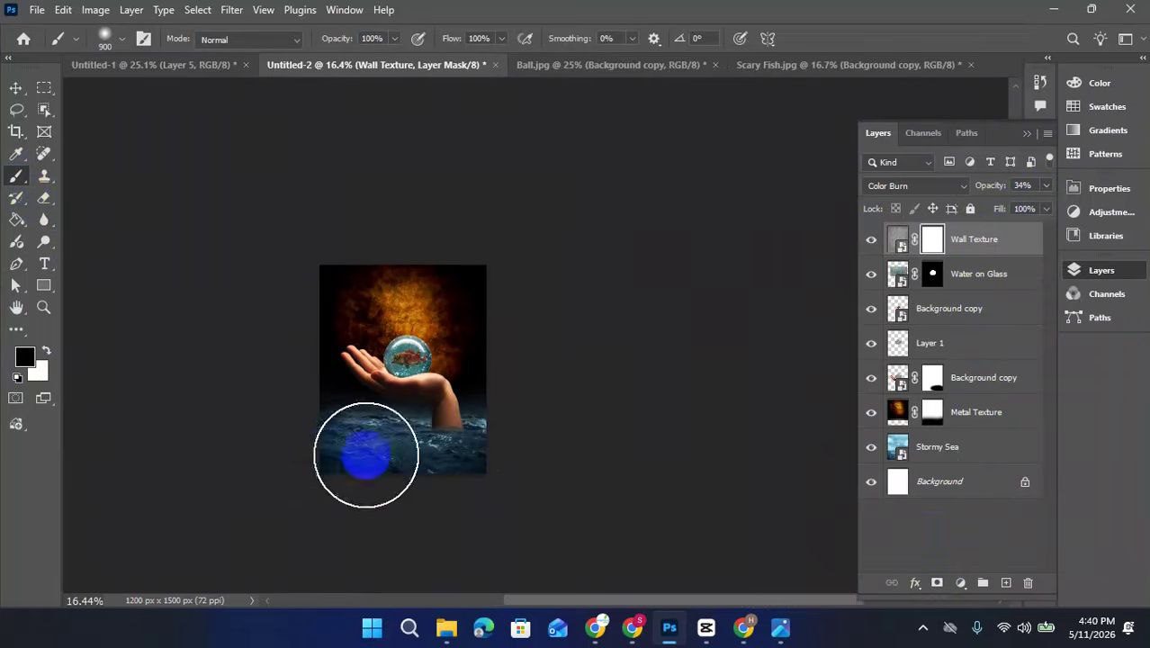
pyautogui.moveTo(545, 484); pyautogui.dragTo(562, 409)
pyautogui.press(']')
pyautogui.press(']')
pyautogui.press(']')
pyautogui.press(']')
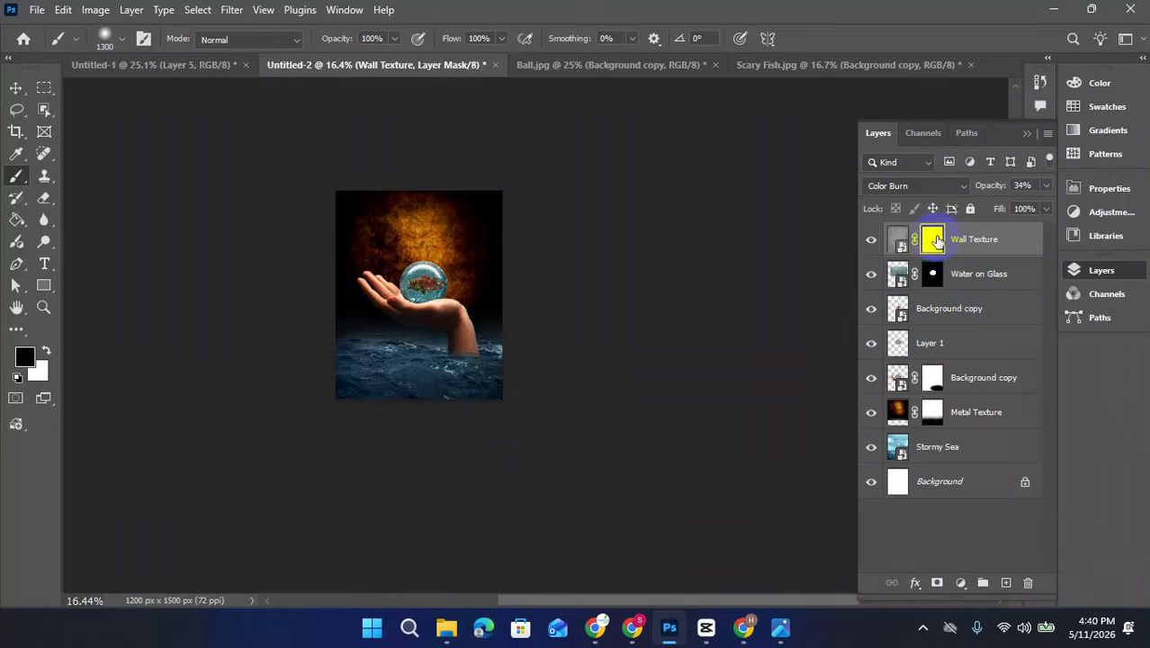
pyautogui.moveTo(933, 239); pyautogui.dragTo(1028, 583)
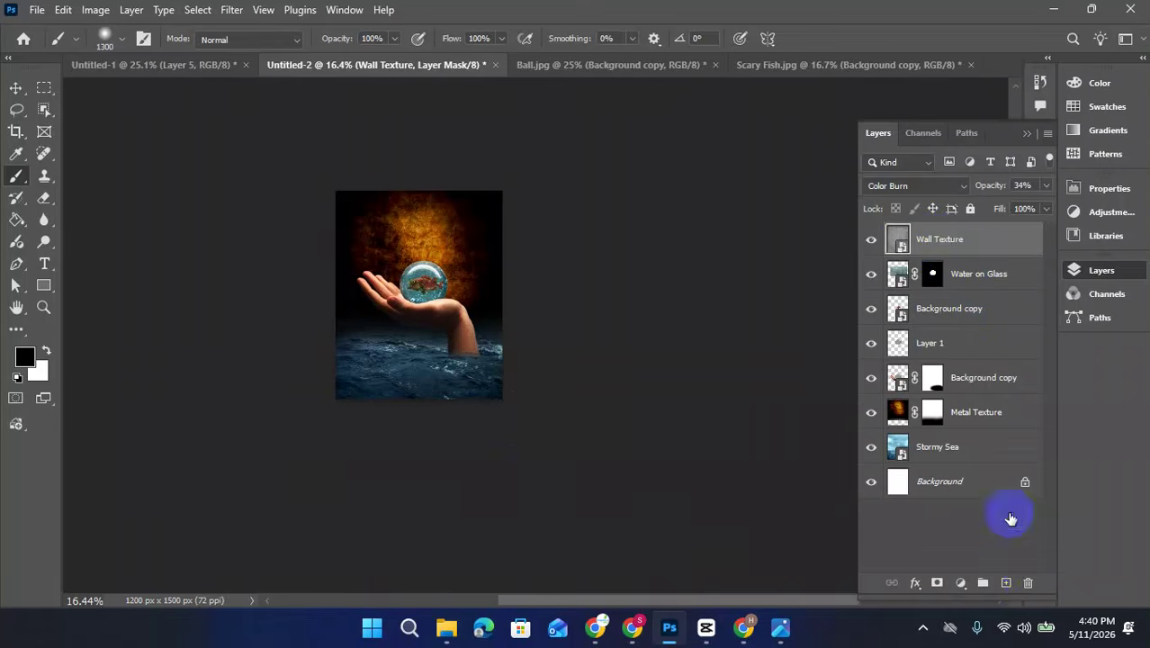
# - Shade the lower edges of the image with a soft black brush of up to 1600 px on a new top layer at 67% opacity
pyautogui.click(1006, 584)
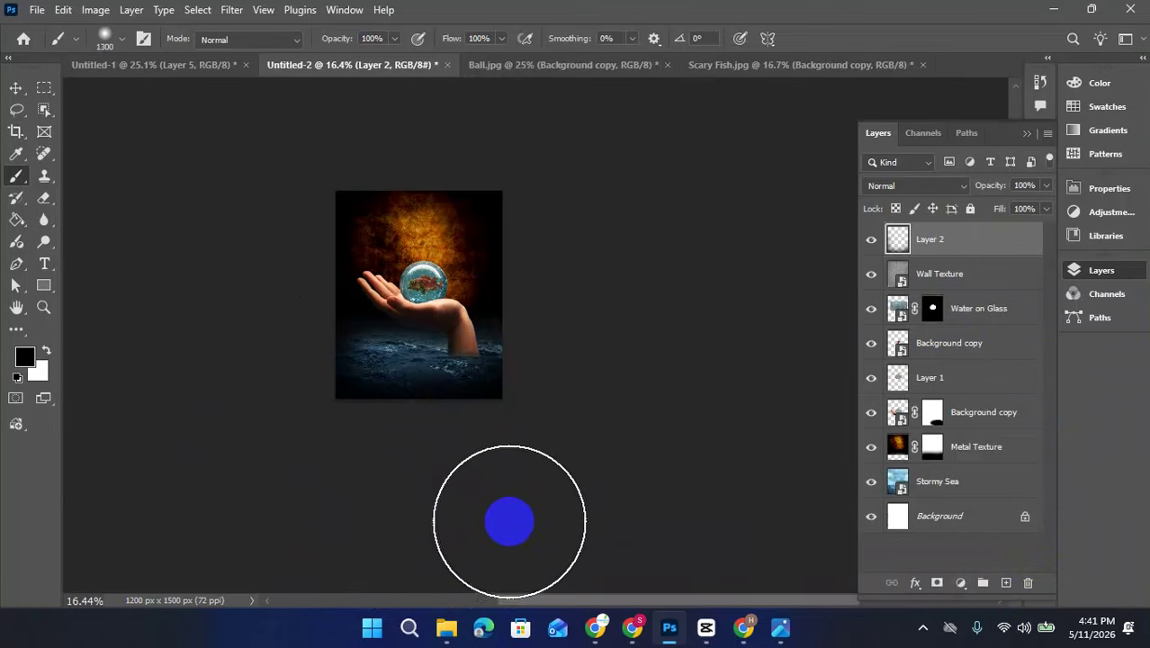
pyautogui.press(']')
pyautogui.press(']')
pyautogui.press(']')
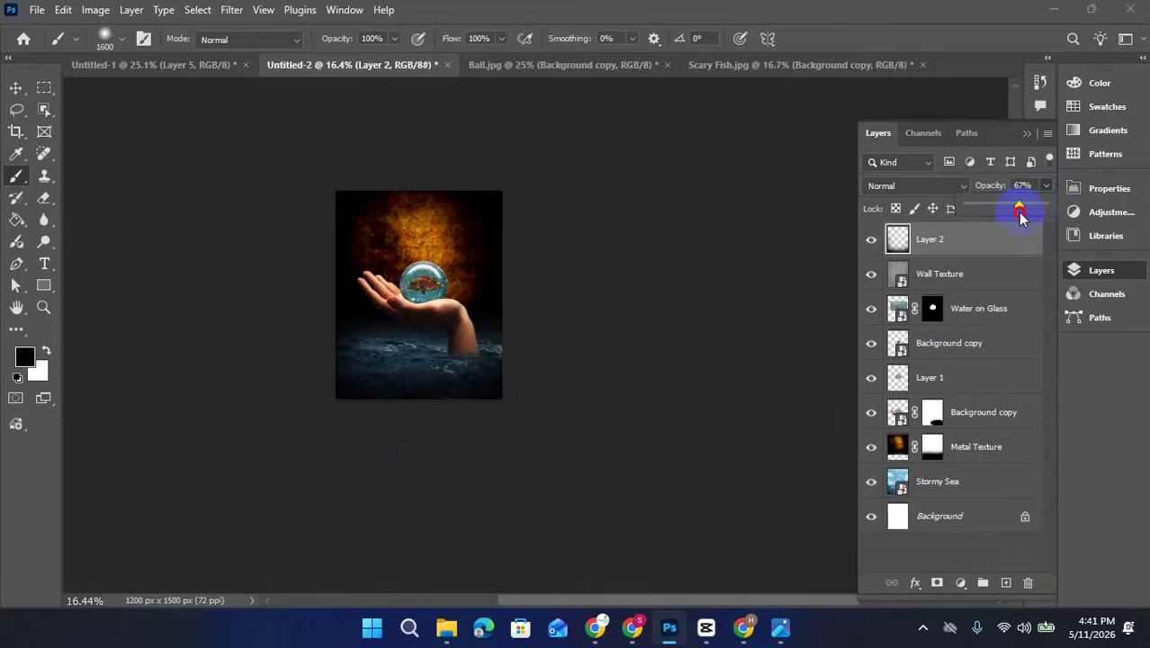
pyautogui.moveTo(592, 345); pyautogui.dragTo(765, 346)
# - Review the whole composite and compare it with the version in the Untitled-1 document
pyautogui.click(16, 87)
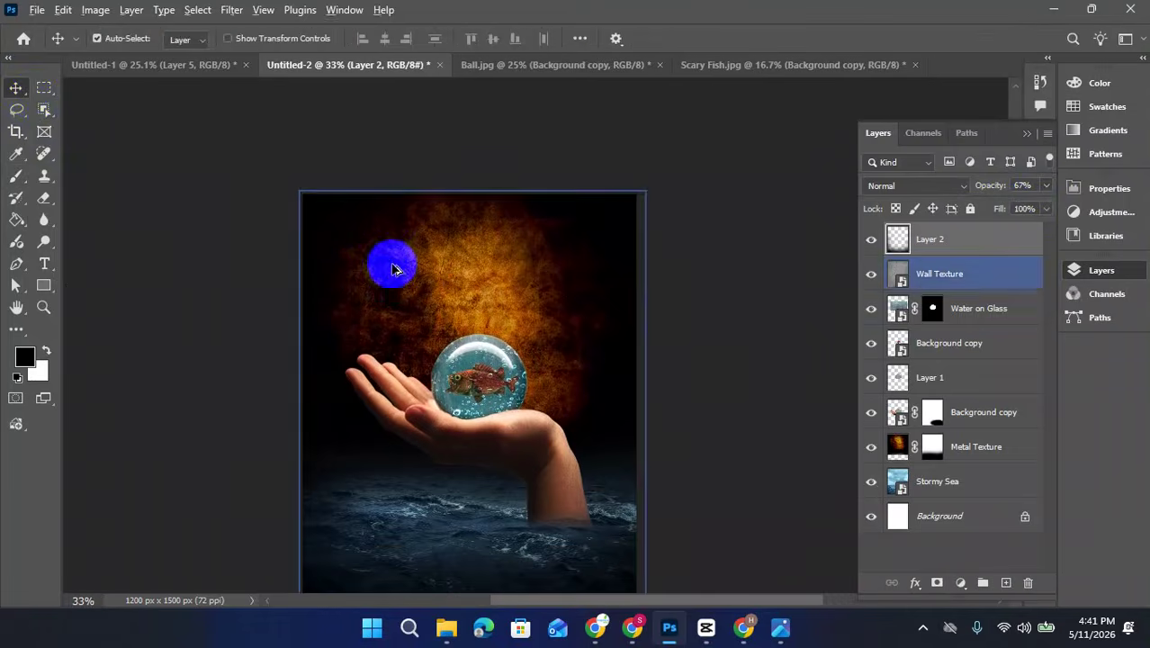
pyautogui.scroll(-4, 540, 306)
pyautogui.moveTo(608, 187); pyautogui.dragTo(194, 490)
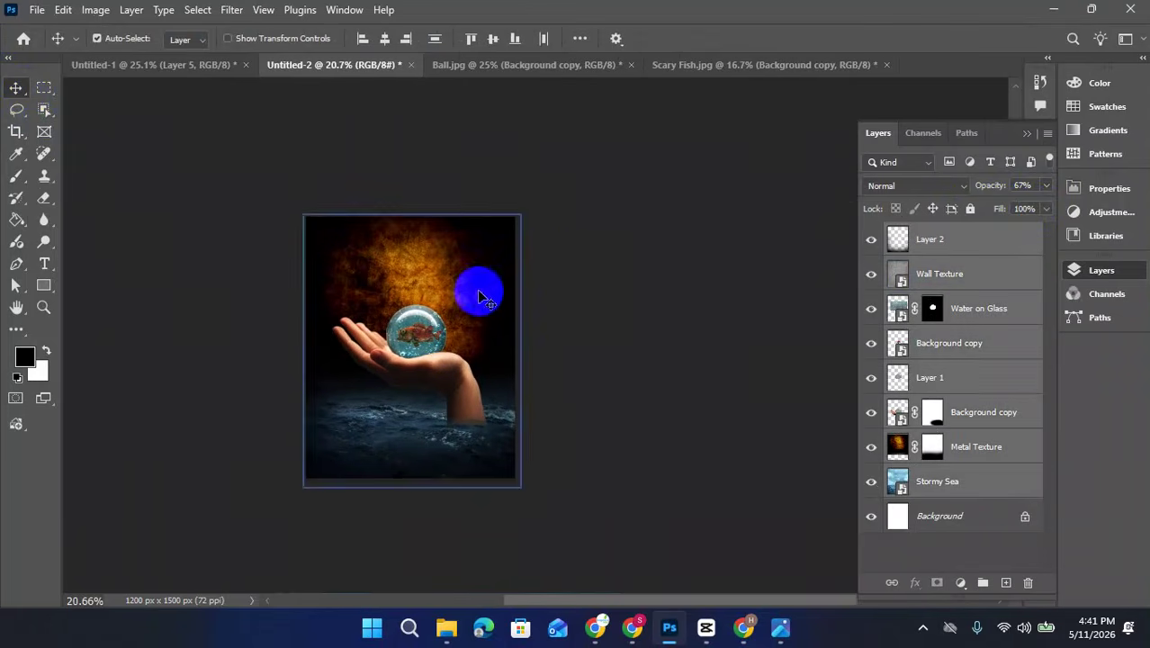
pyautogui.moveTo(291, 124); pyautogui.dragTo(567, 283)
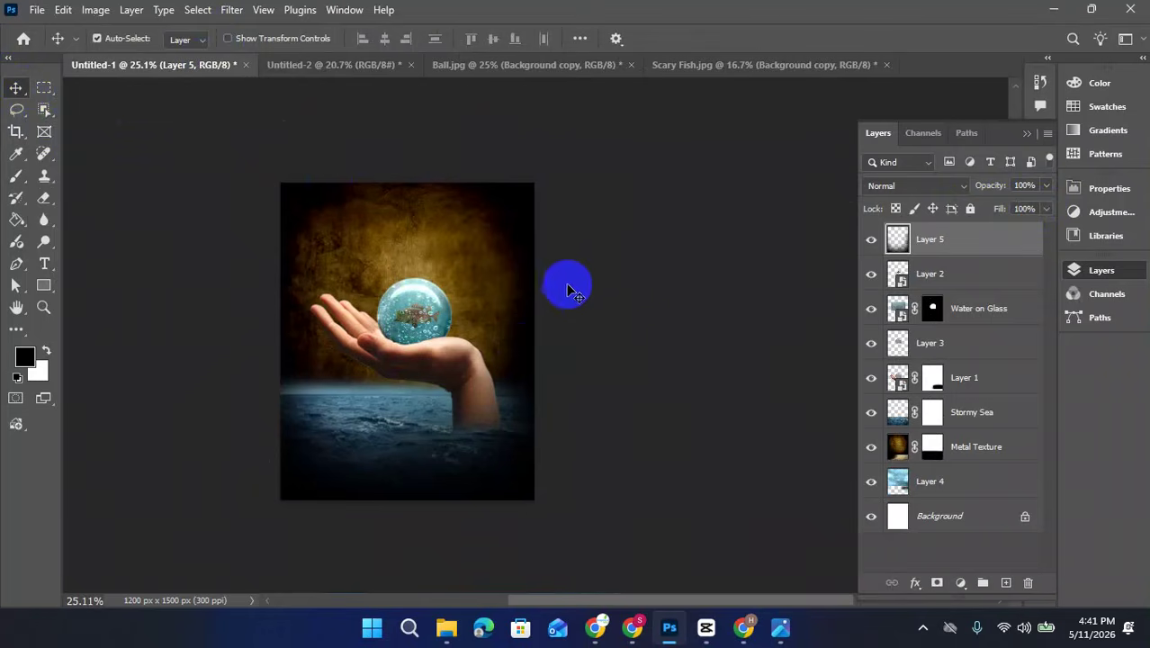
pyautogui.moveTo(639, 153); pyautogui.dragTo(129, 483)
pyautogui.moveTo(693, 289); pyautogui.dragTo(646, 375)
pyautogui.moveTo(560, 222); pyautogui.dragTo(594, 463)
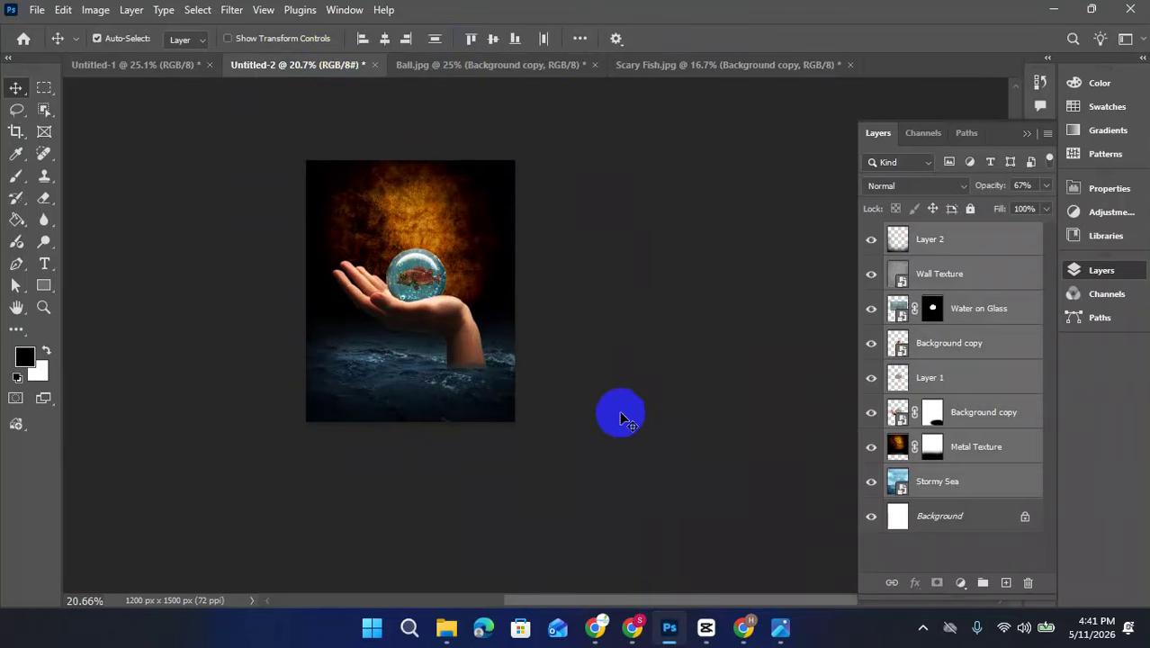
pyautogui.moveTo(559, 342); pyautogui.dragTo(609, 172)
pyautogui.click(417, 274)
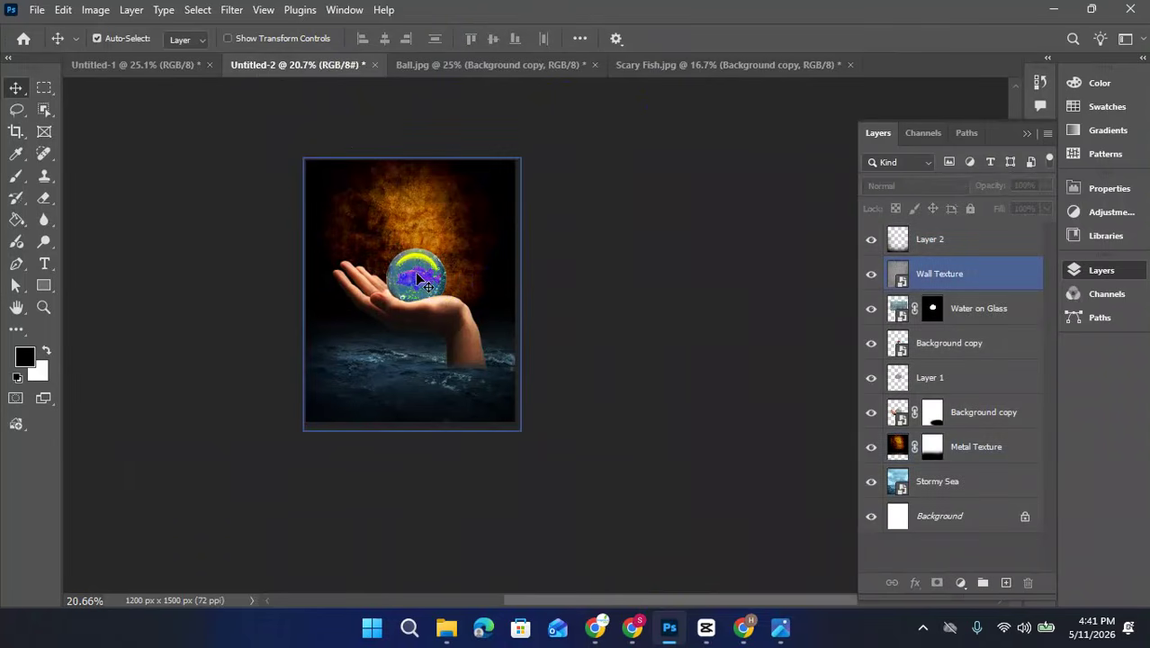
pyautogui.moveTo(601, 159); pyautogui.dragTo(251, 430)
pyautogui.click(258, 135)
pyautogui.moveTo(258, 135); pyautogui.dragTo(603, 473)
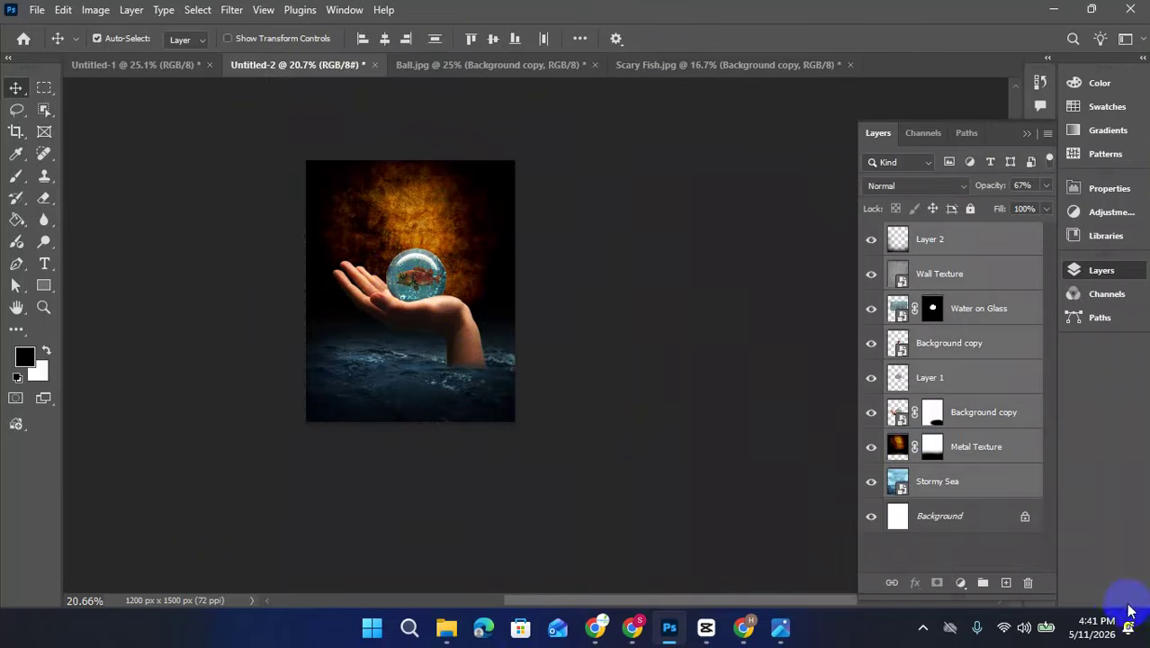